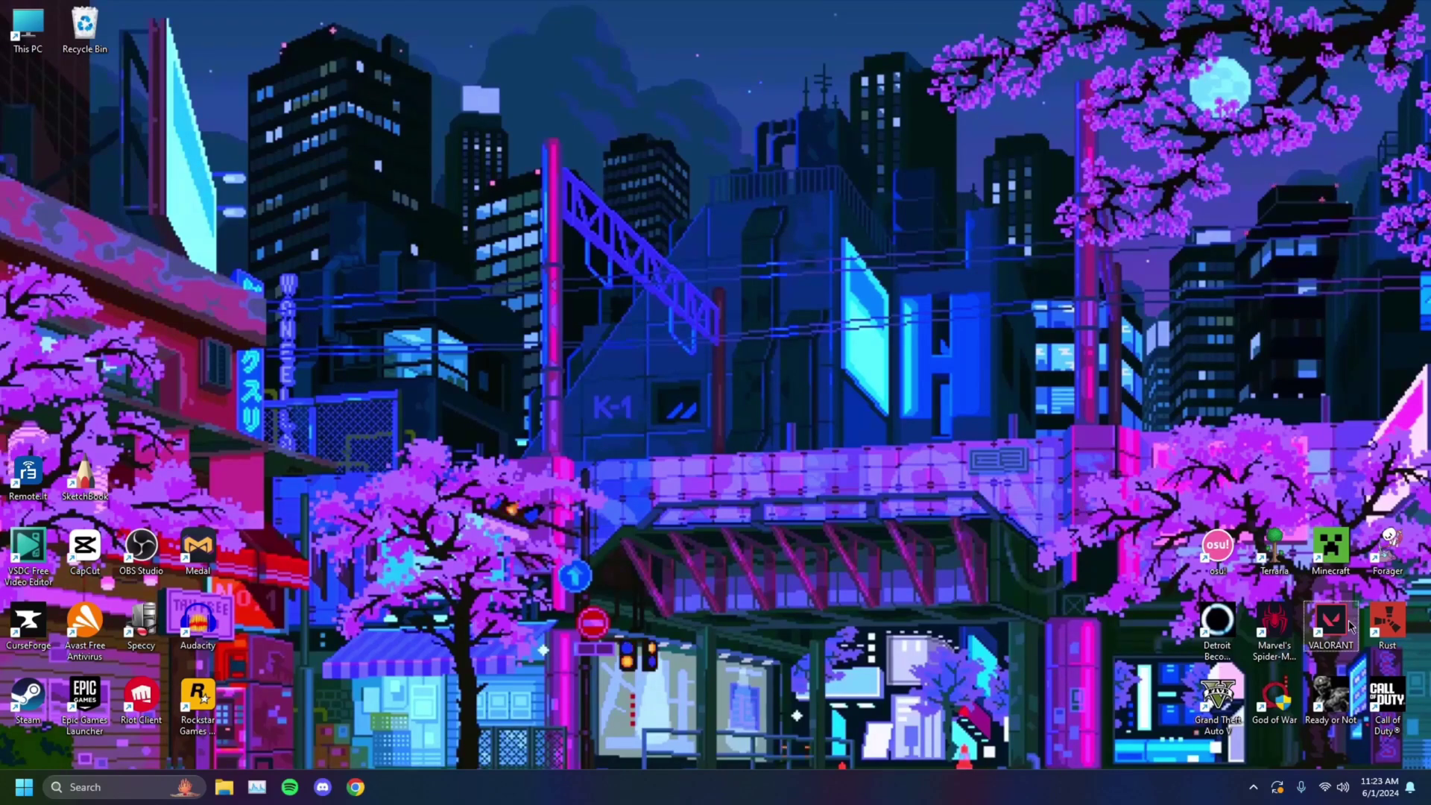
Check Disable fullscreen optimizations on the VALORANT shortcut's Compatibility tab and apply it.
{"action": "left_click_drag", "start_coordinate": [1333, 632], "coordinate": [862, 400]}
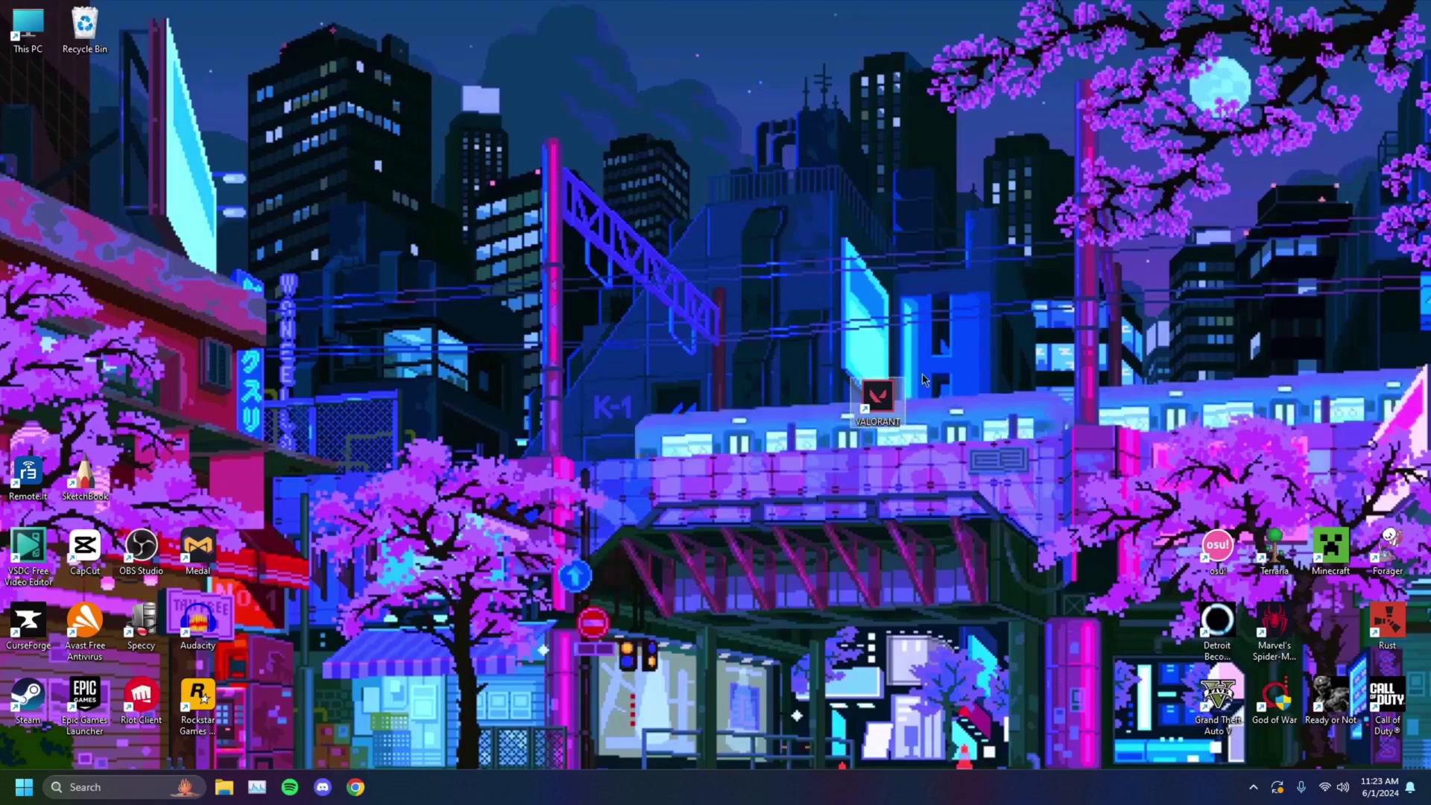
{"action": "right_click", "coordinate": [863, 399]}
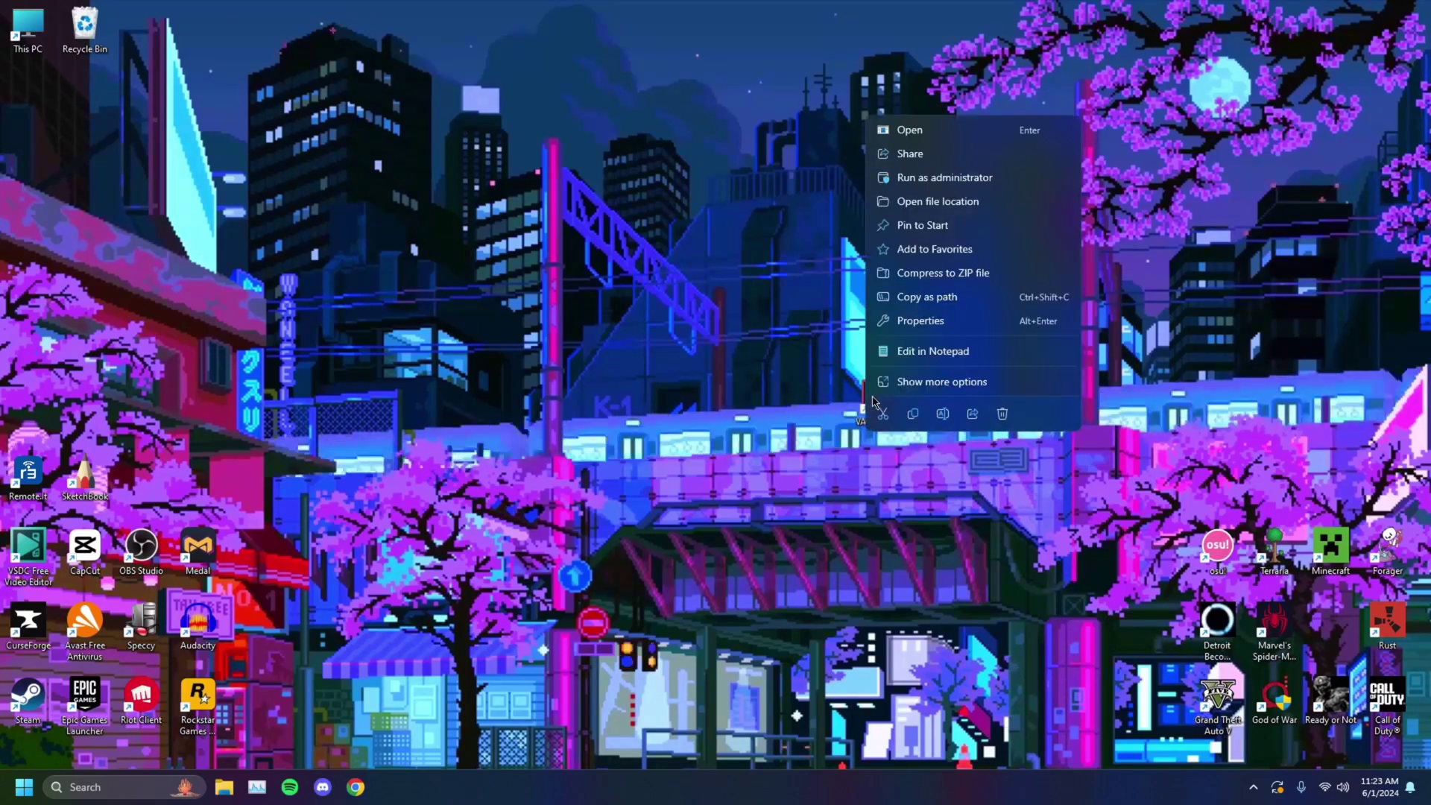
{"action": "left_click", "coordinate": [905, 322]}
{"action": "left_click_drag", "start_coordinate": [1031, 351], "coordinate": [842, 270]}
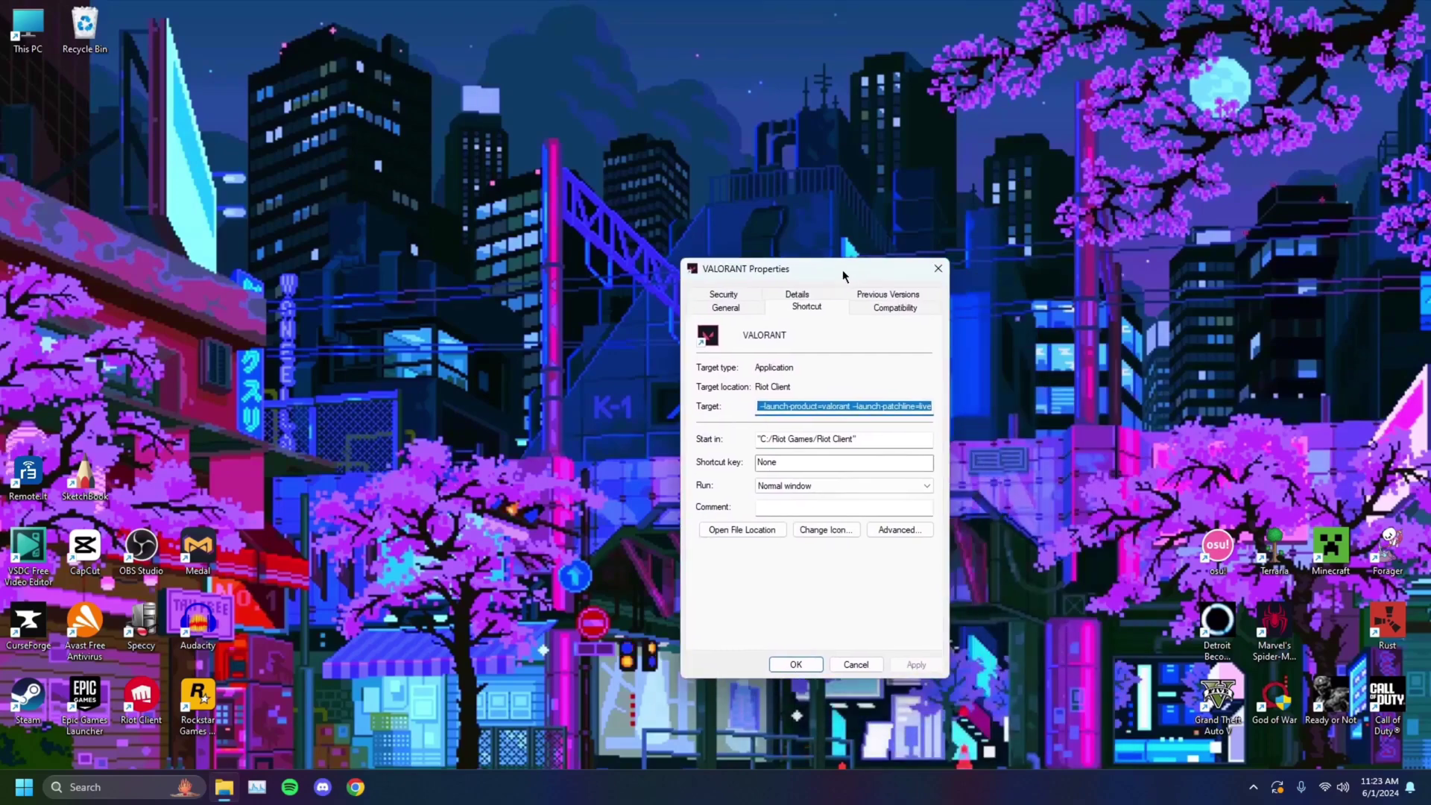
{"action": "left_click", "coordinate": [891, 308]}
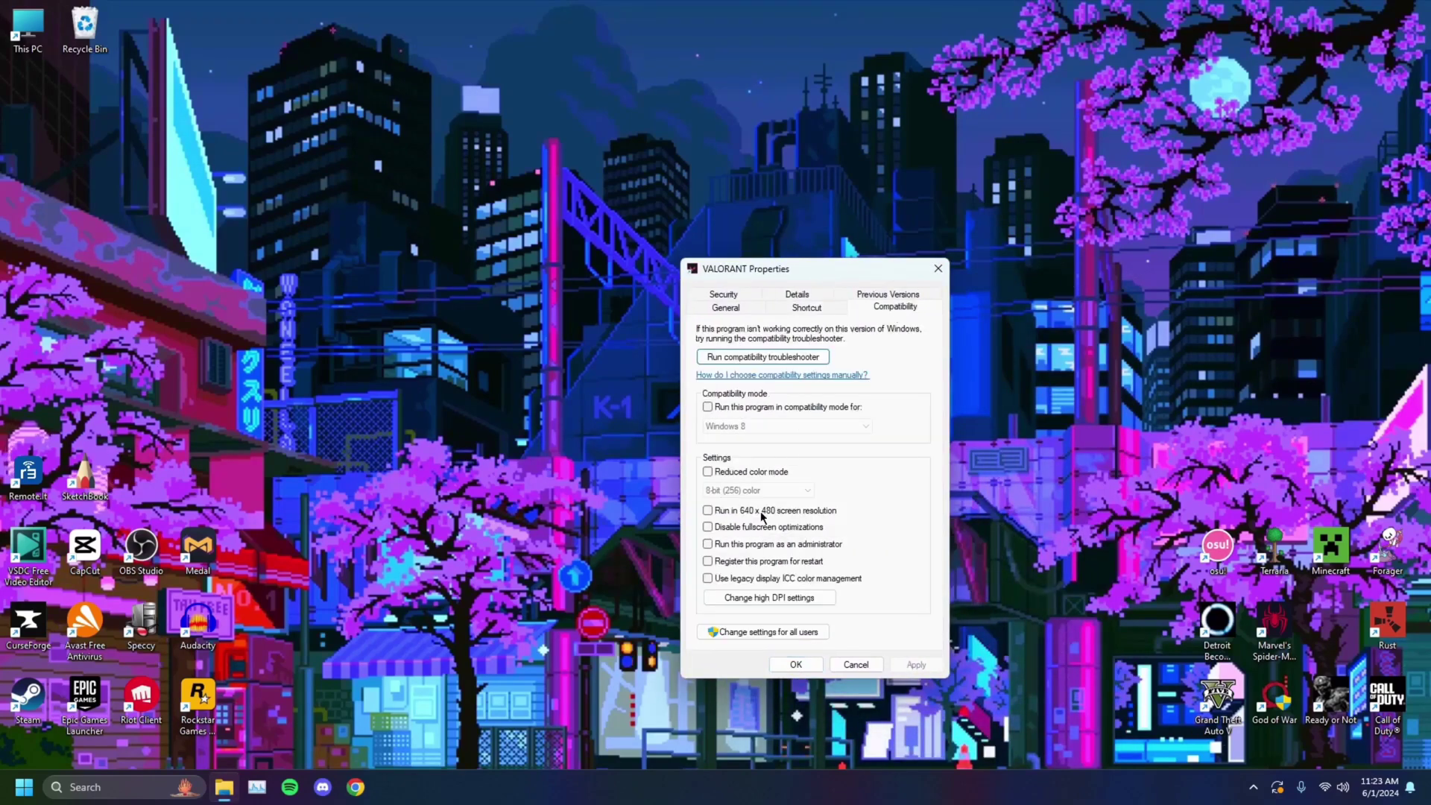
{"action": "left_click", "coordinate": [708, 527]}
{"action": "left_click", "coordinate": [915, 666]}
{"action": "left_click", "coordinate": [796, 664]}
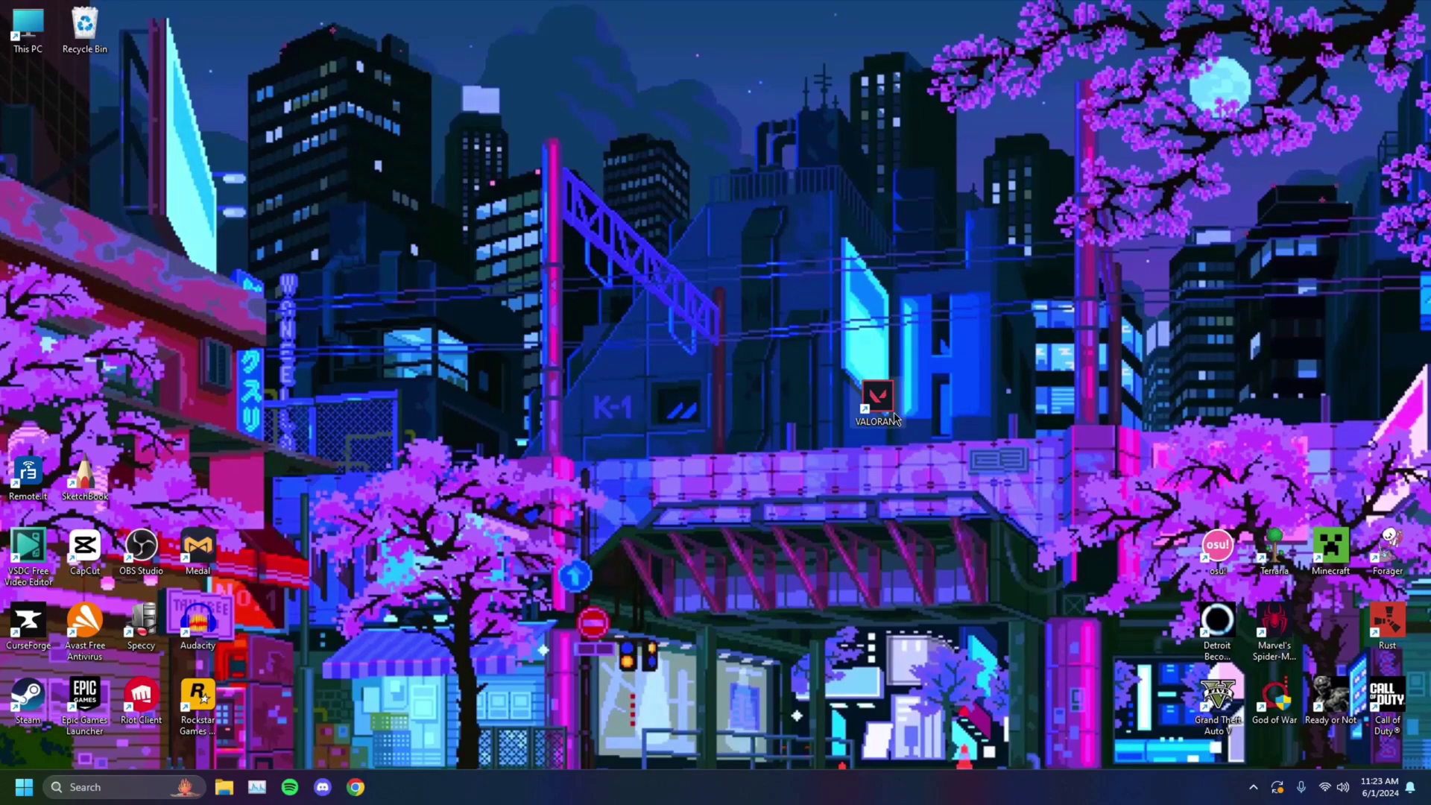
Return the VALORANT shortcut beside Rust and run %localappdata% from the Run dialog.
{"action": "left_click_drag", "start_coordinate": [896, 419], "coordinate": [1347, 642]}
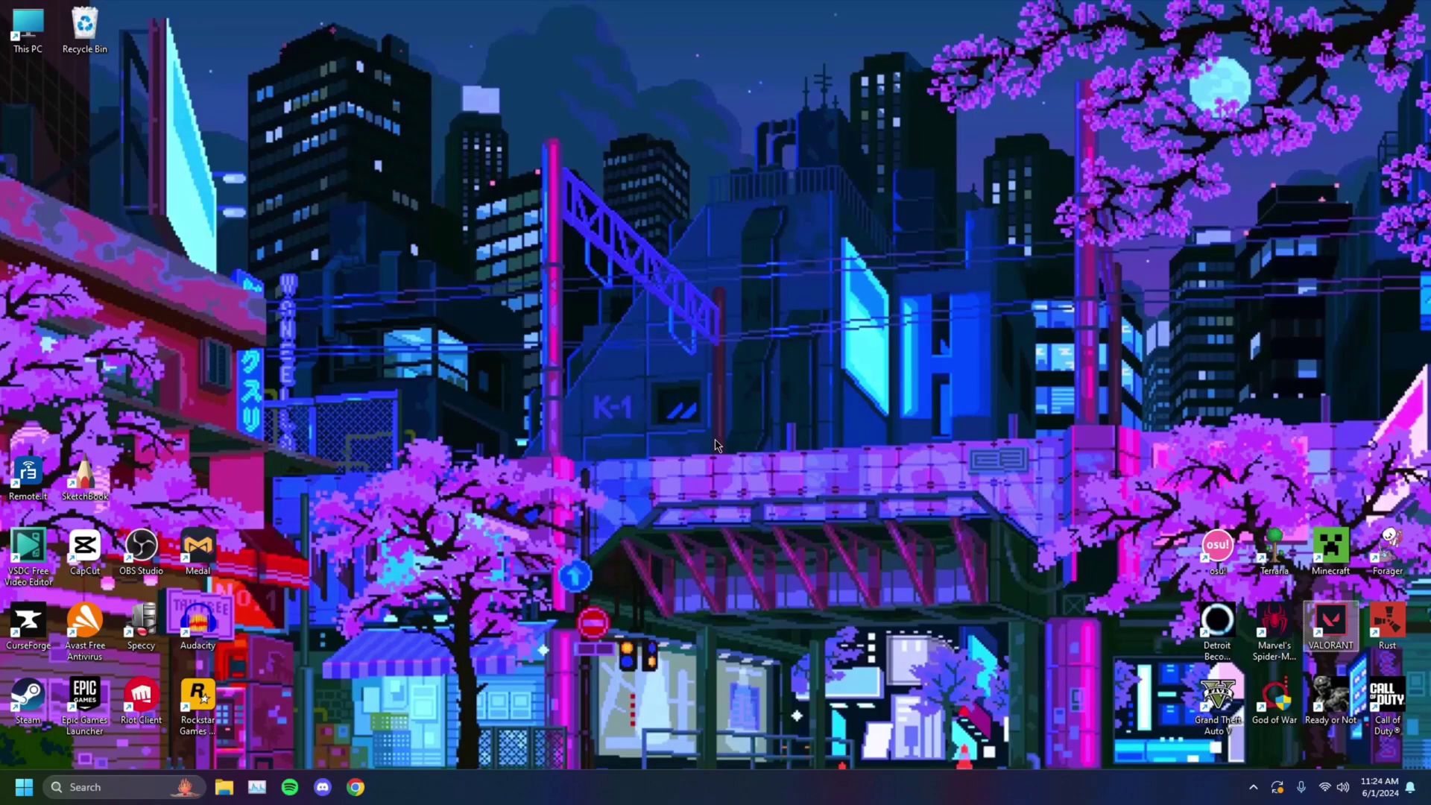
{"action": "key", "text": "super+r"}
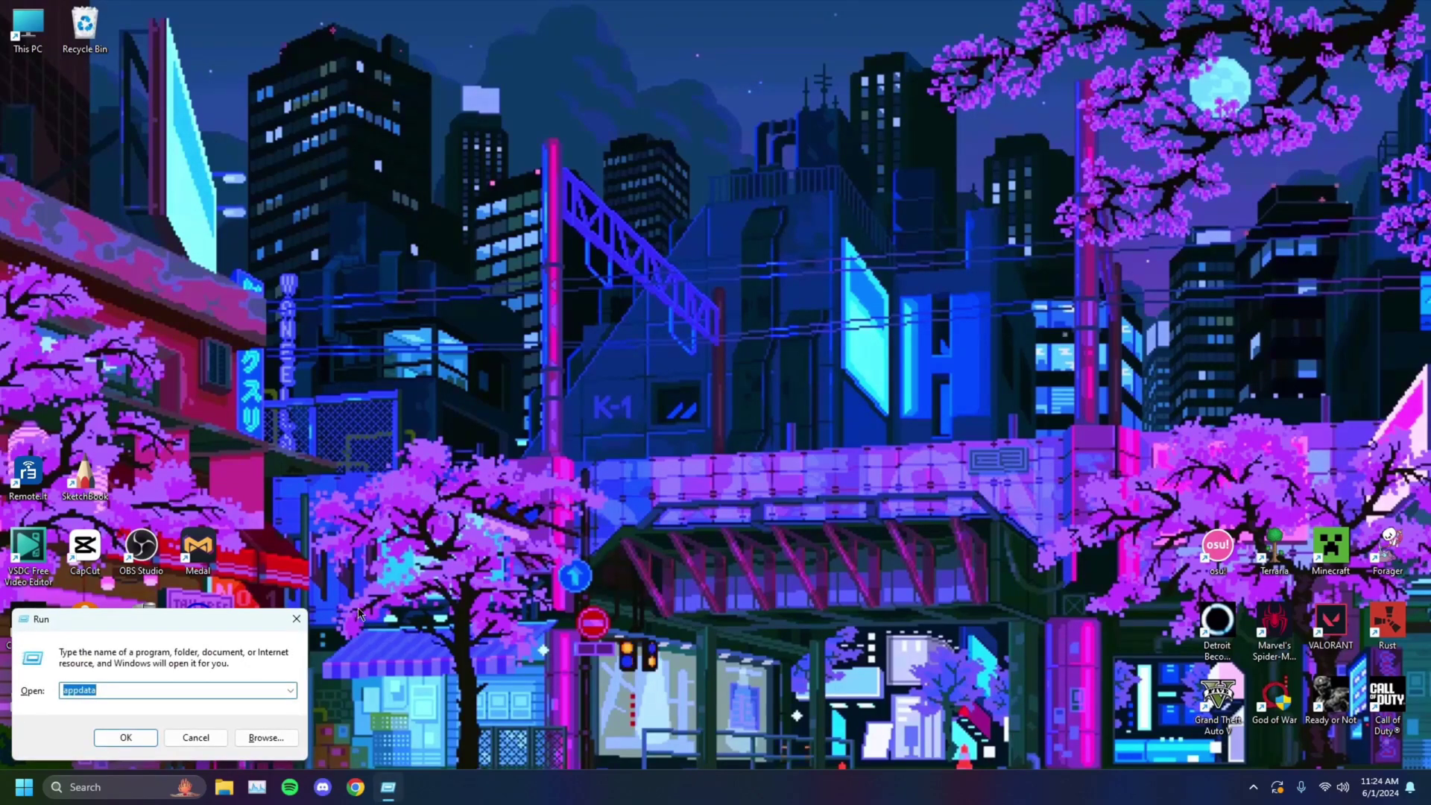
{"action": "left_click_drag", "start_coordinate": [239, 616], "coordinate": [771, 281]}
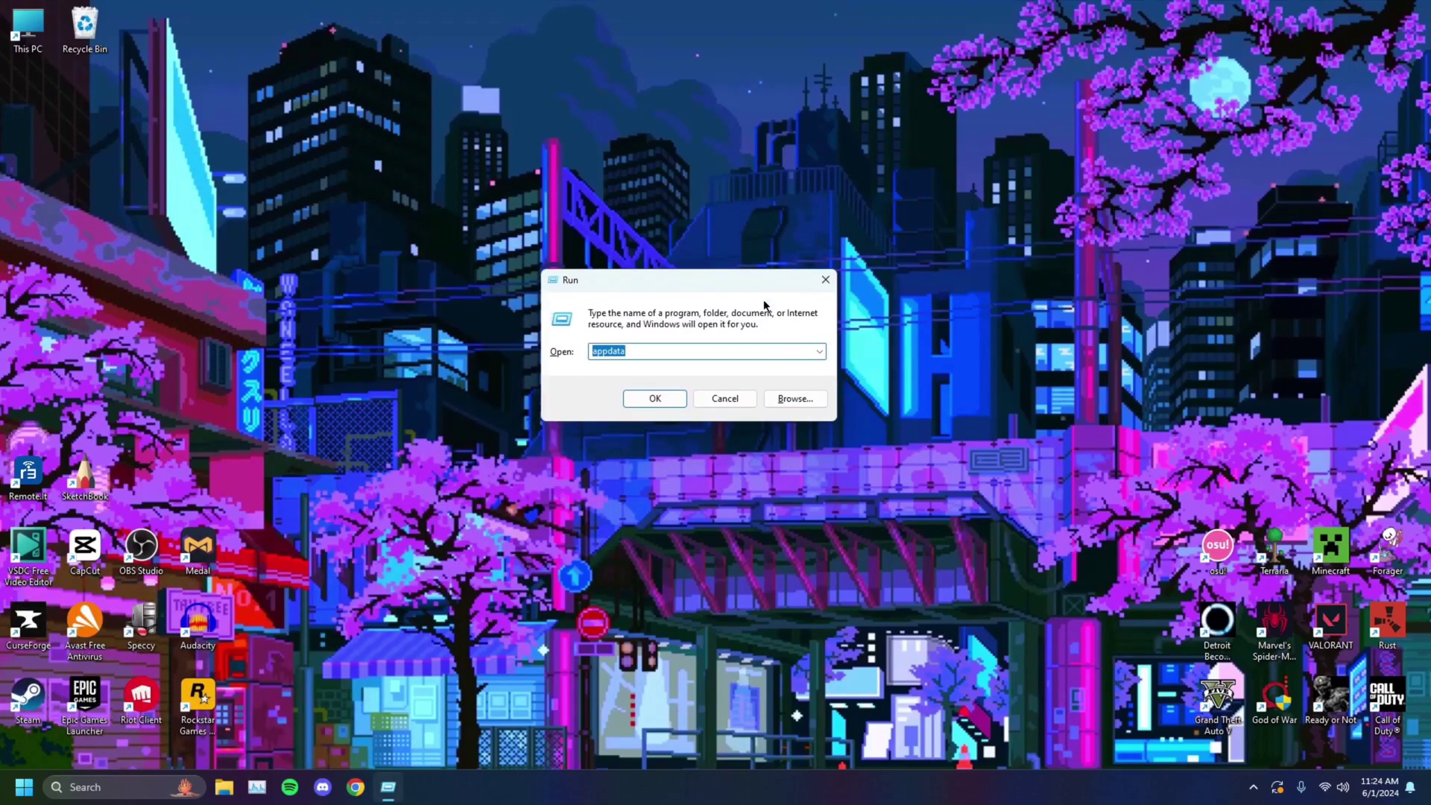
{"action": "key", "text": "BackSpace"}
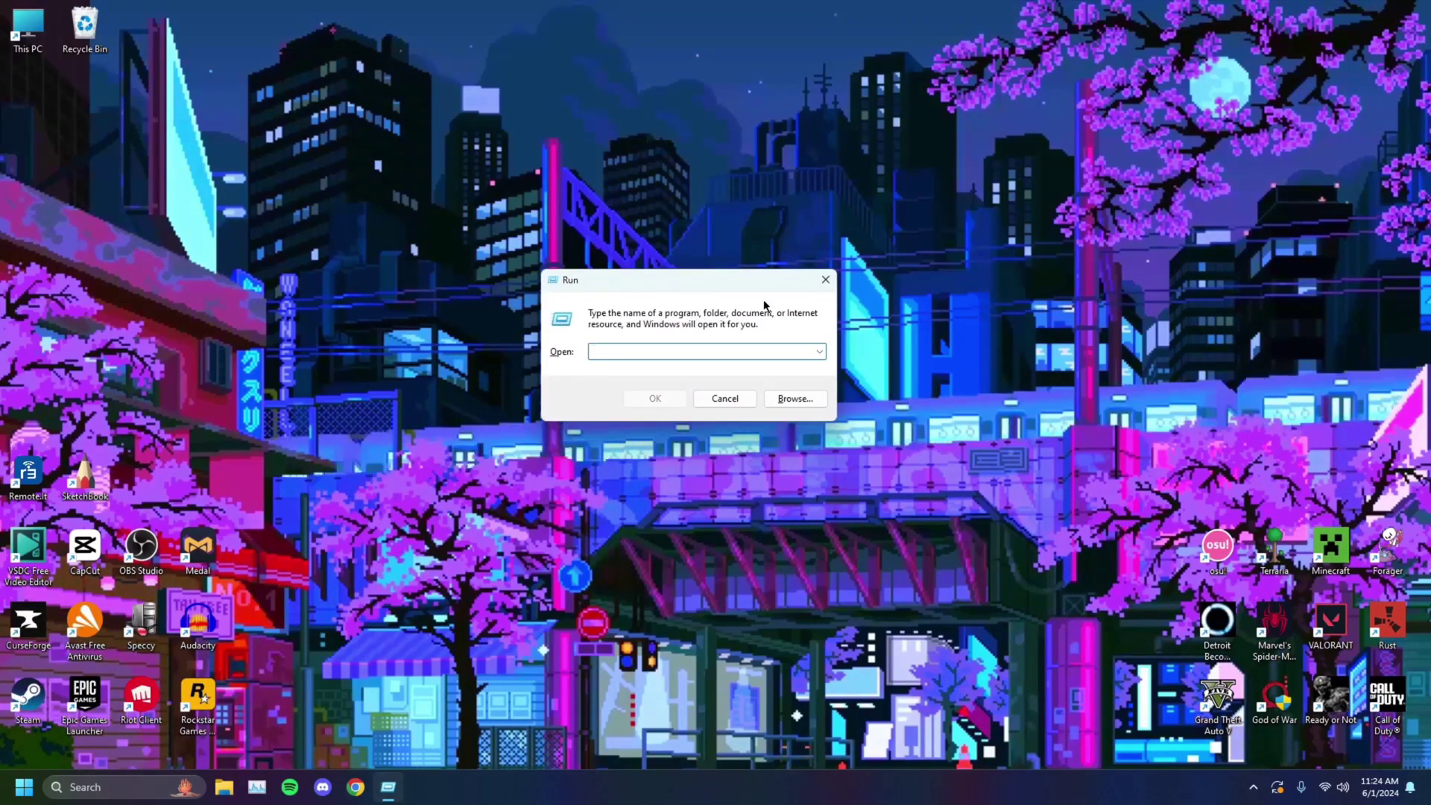
{"action": "type", "text": "%"}
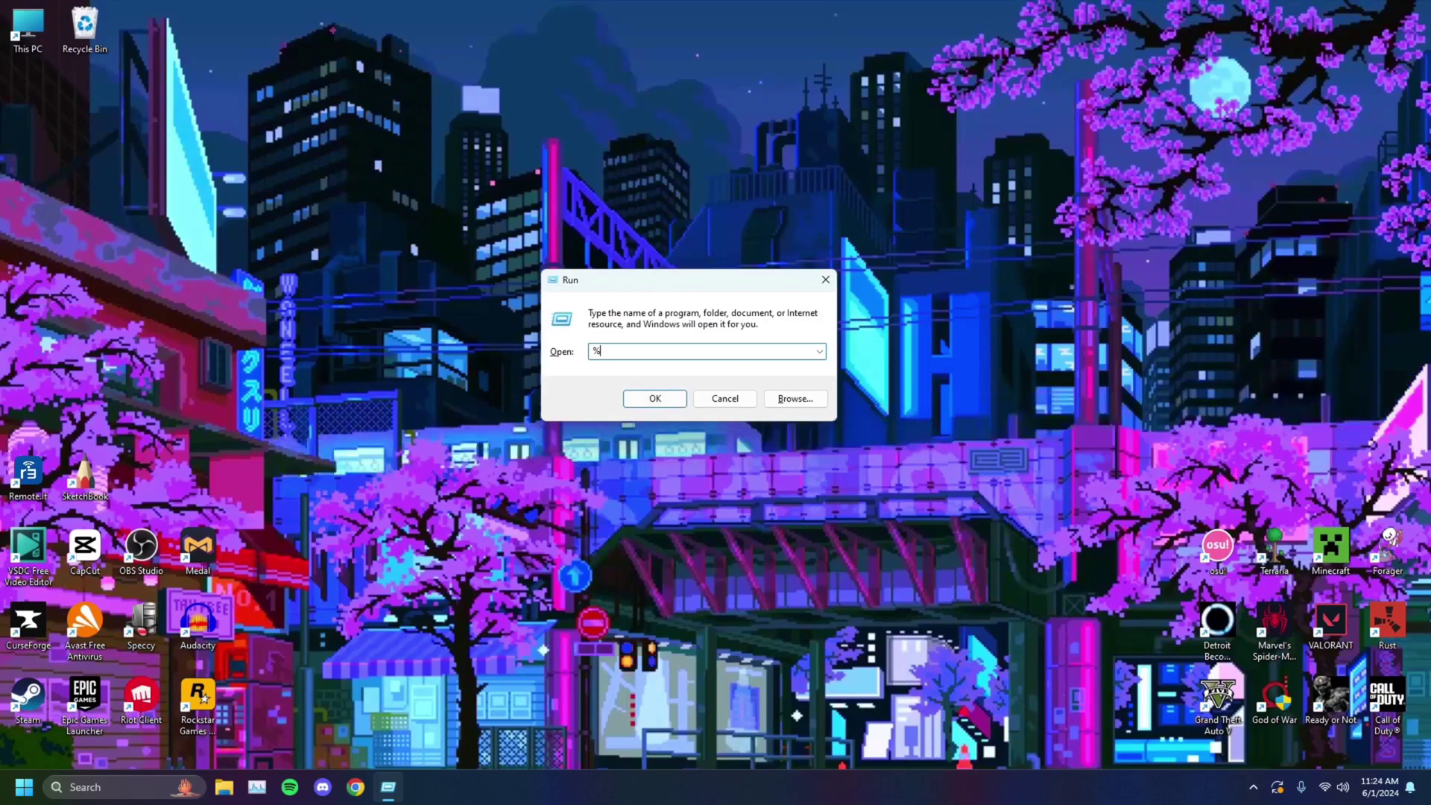
{"action": "type", "text": "local"}
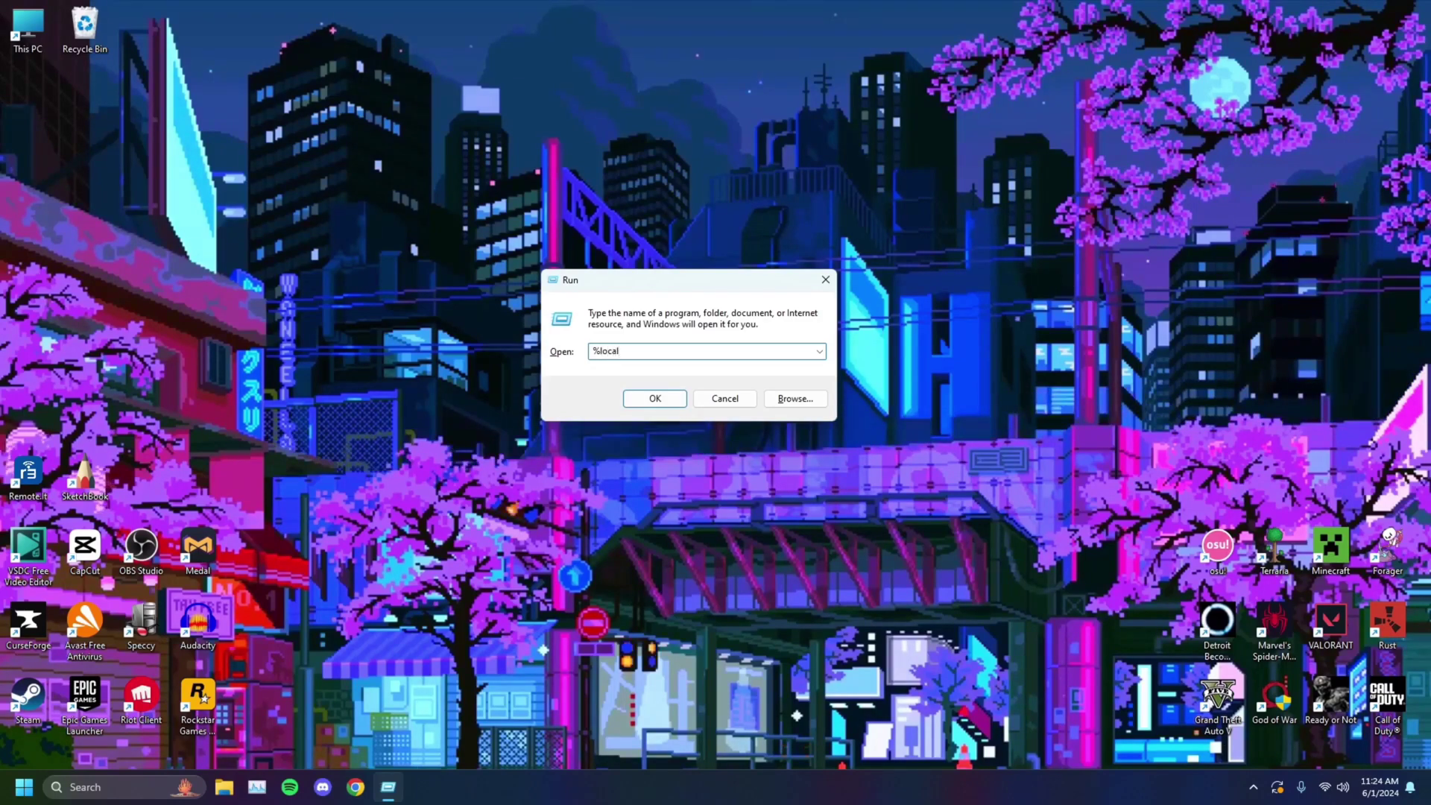
{"action": "type", "text": "appdata%"}
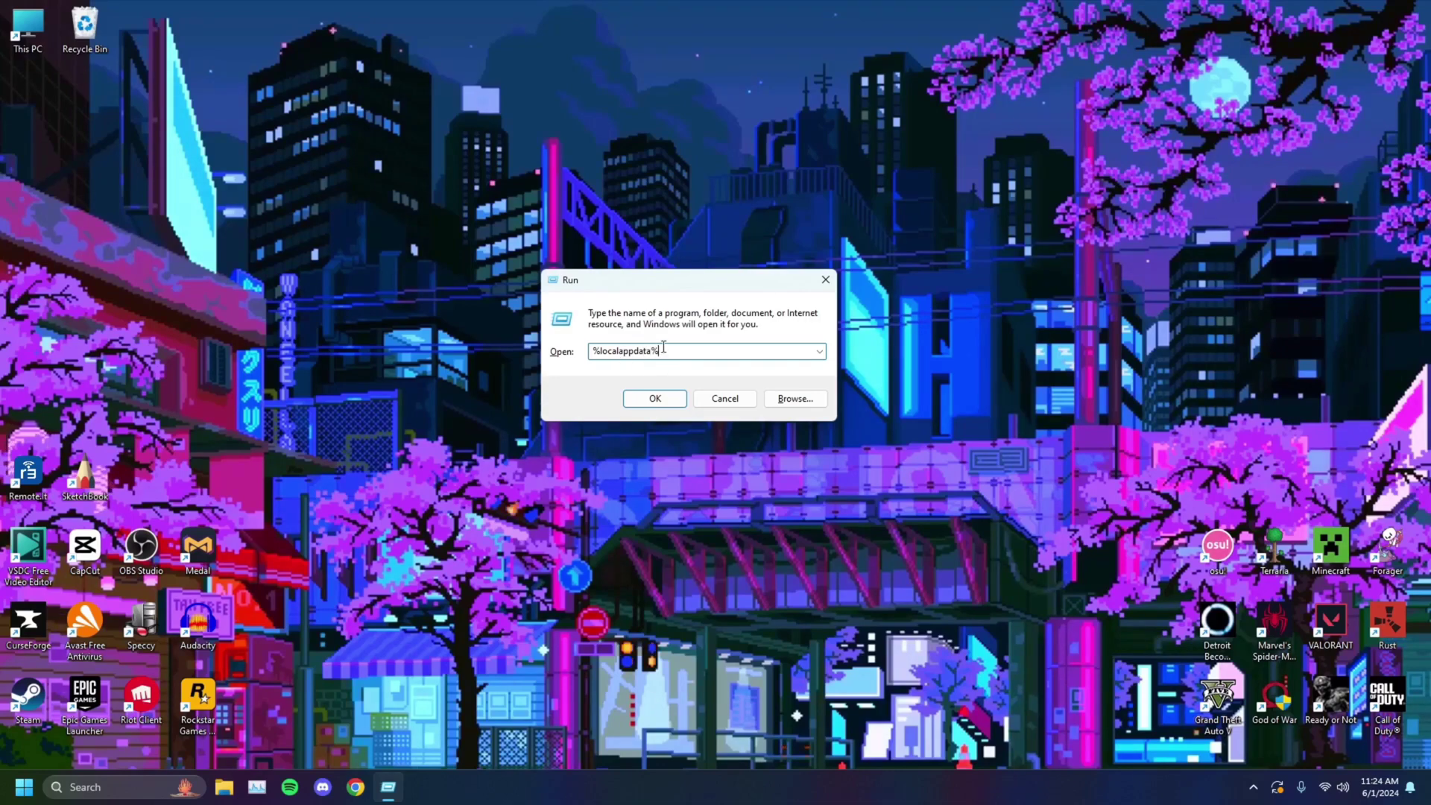
{"action": "left_click_drag", "start_coordinate": [663, 351], "coordinate": [593, 352]}
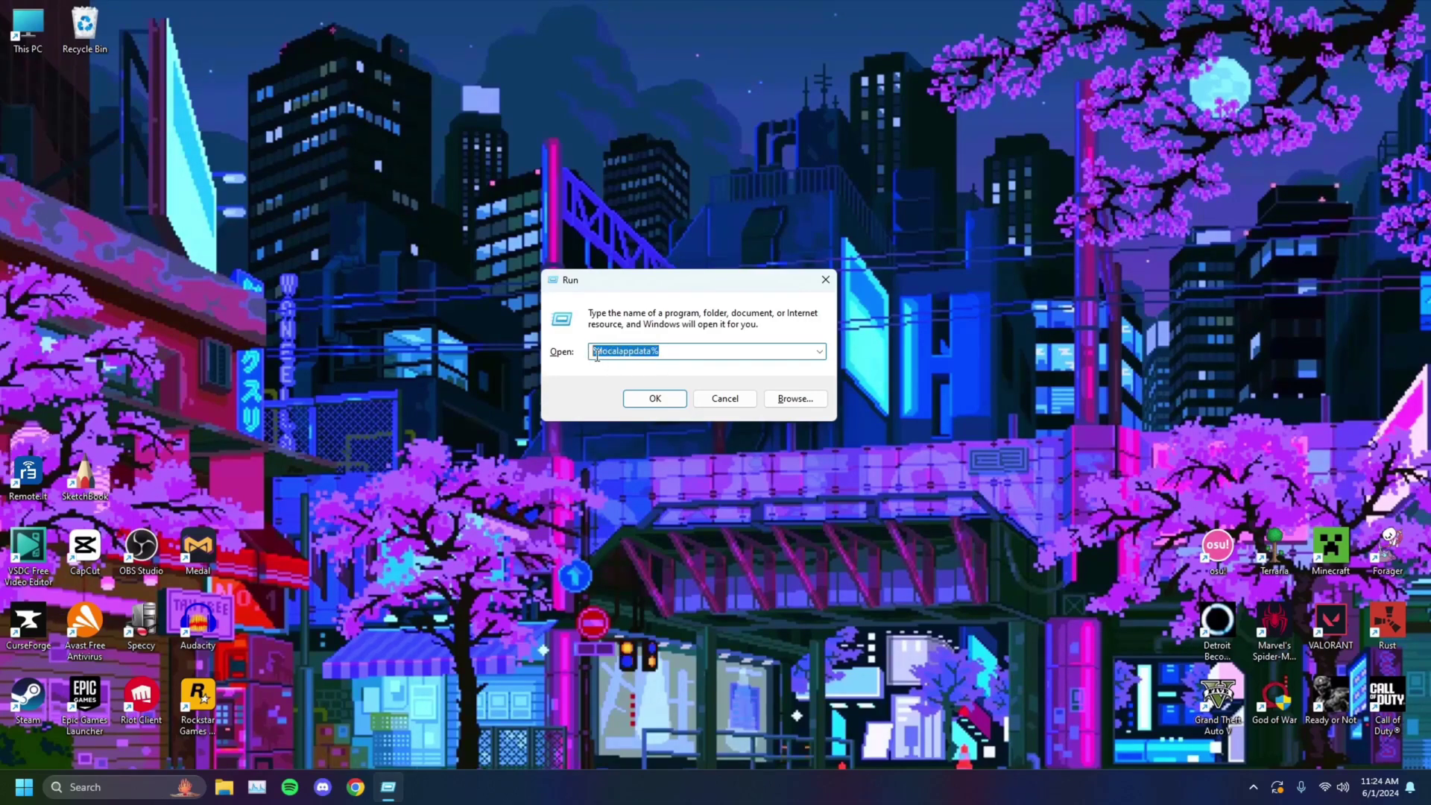
{"action": "left_click", "coordinate": [633, 353]}
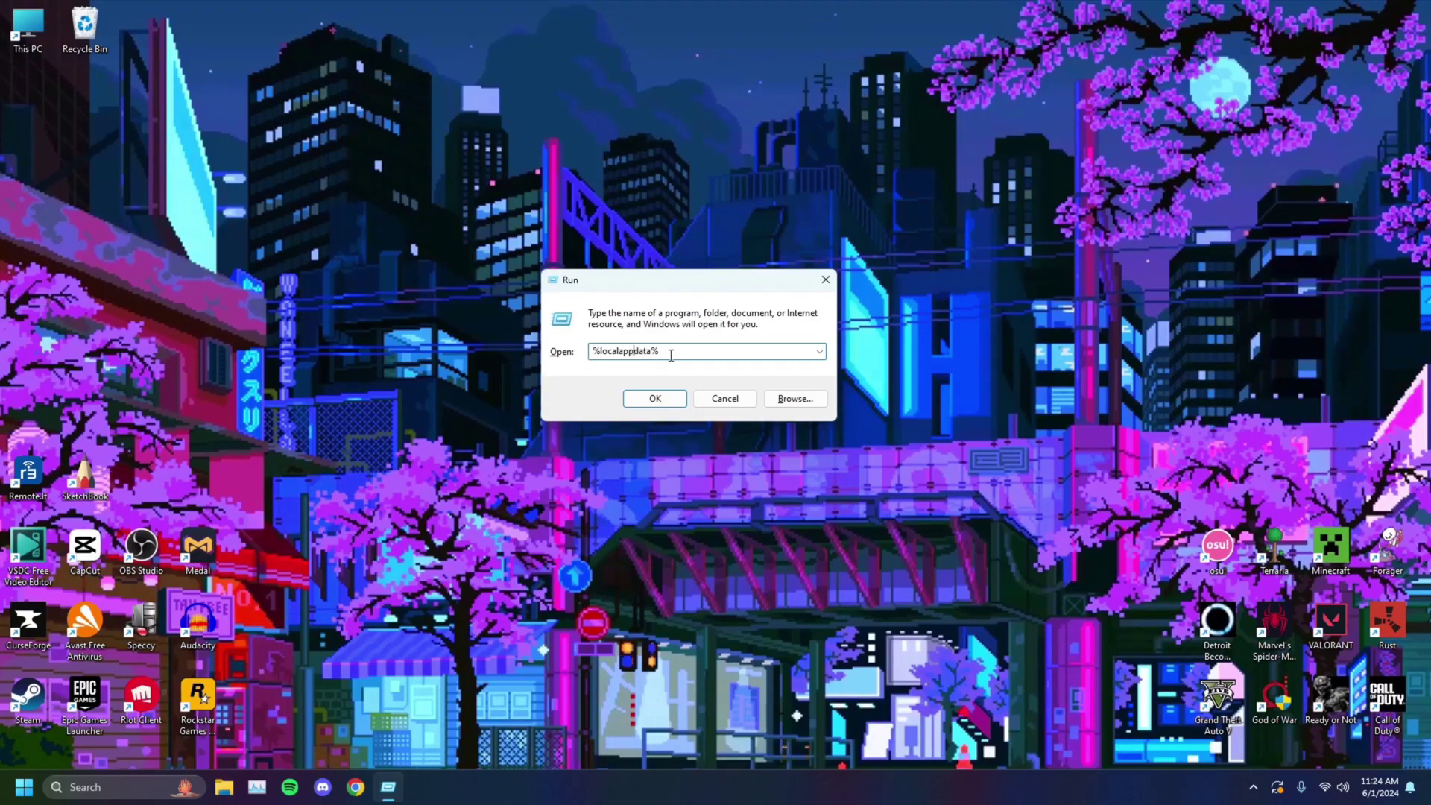
{"action": "left_click", "coordinate": [657, 398]}
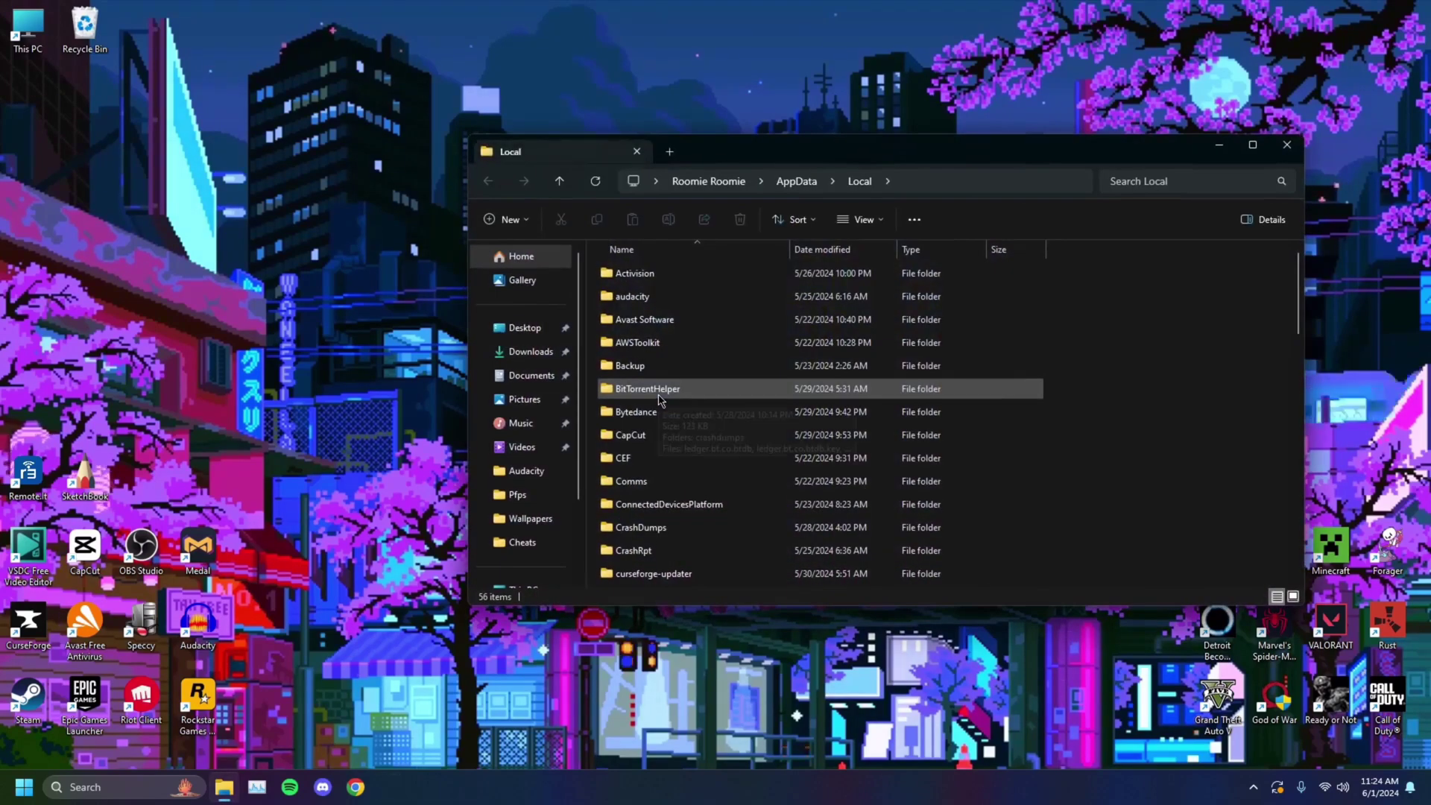
Delete the VALORANT folder in AppData\Local.
{"action": "scroll", "coordinate": [667, 409], "scroll_direction": "down", "scroll_amount": 14}
{"action": "left_click", "coordinate": [638, 509]}
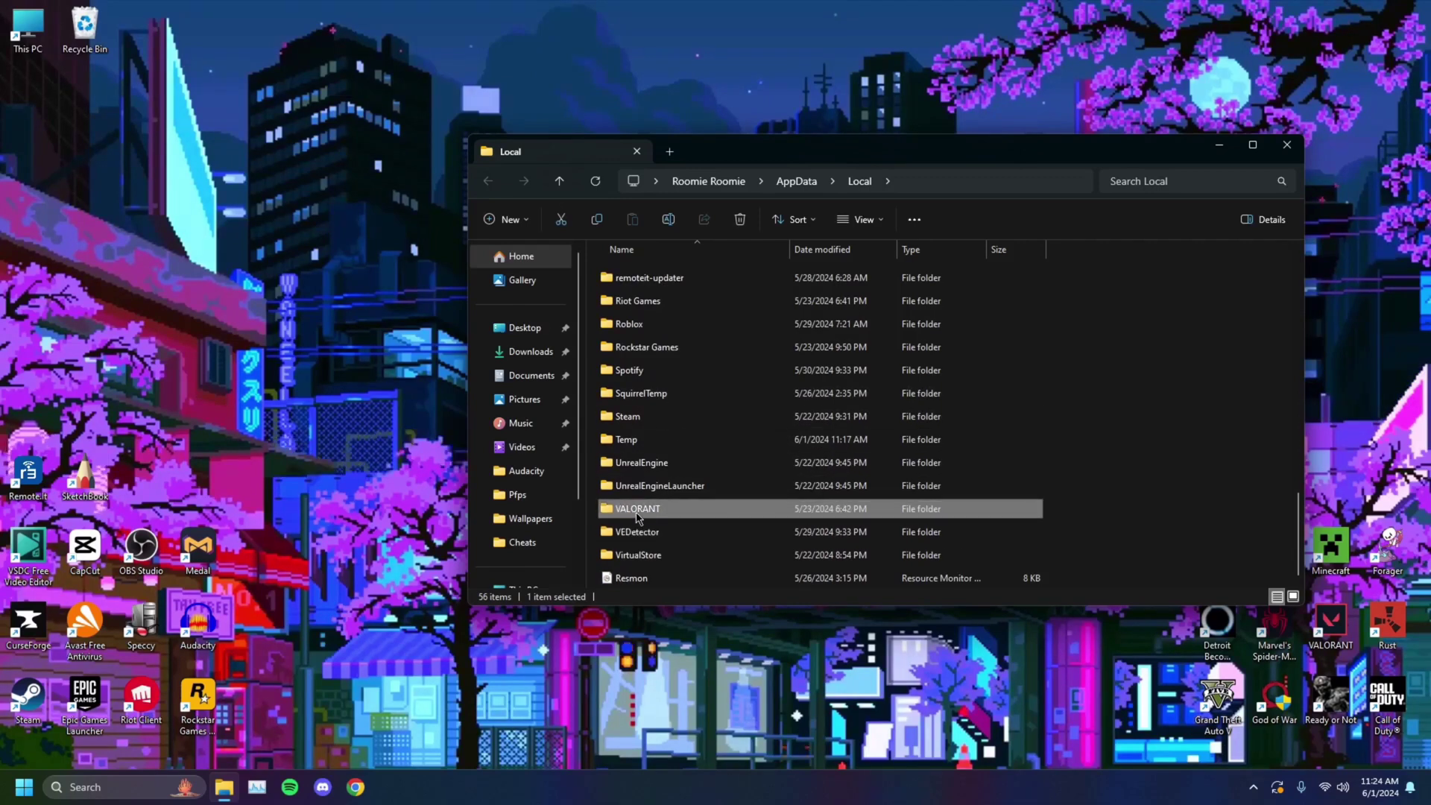
{"action": "key", "text": "Delete"}
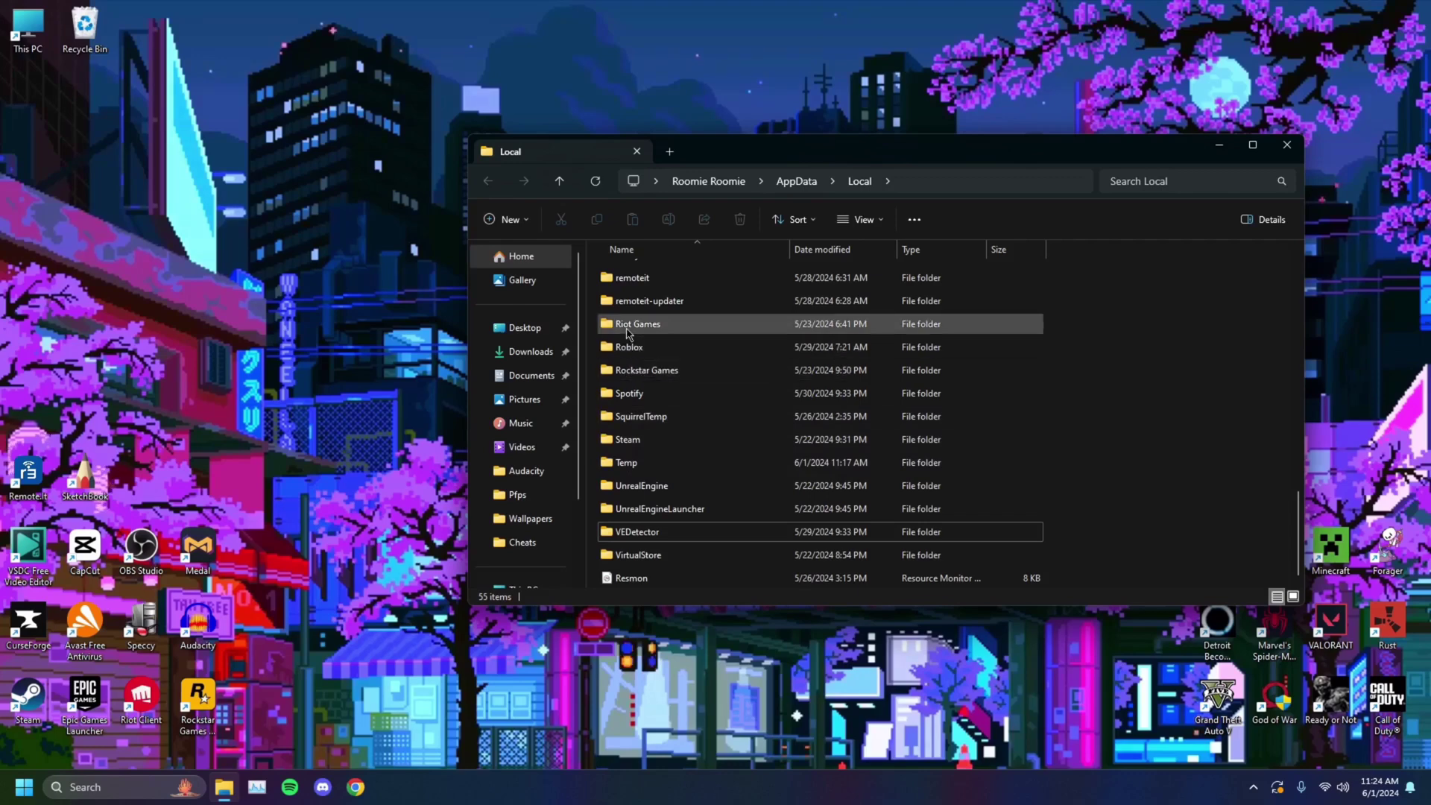
Delete the VALORANT folder inside Riot Games and close the Explorer window.
{"action": "left_click", "coordinate": [641, 331]}
{"action": "double_click", "coordinate": [641, 331]}
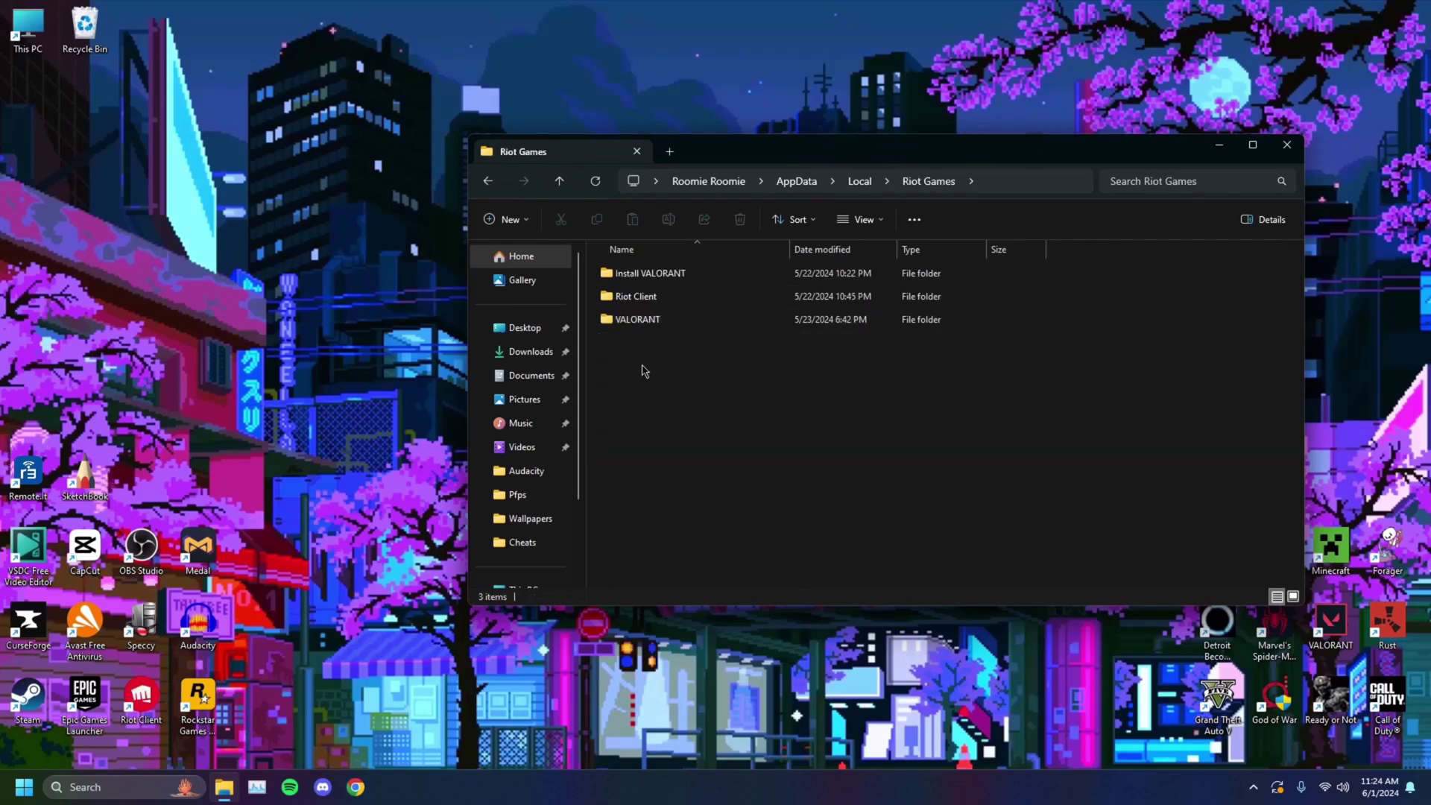
{"action": "left_click", "coordinate": [639, 321]}
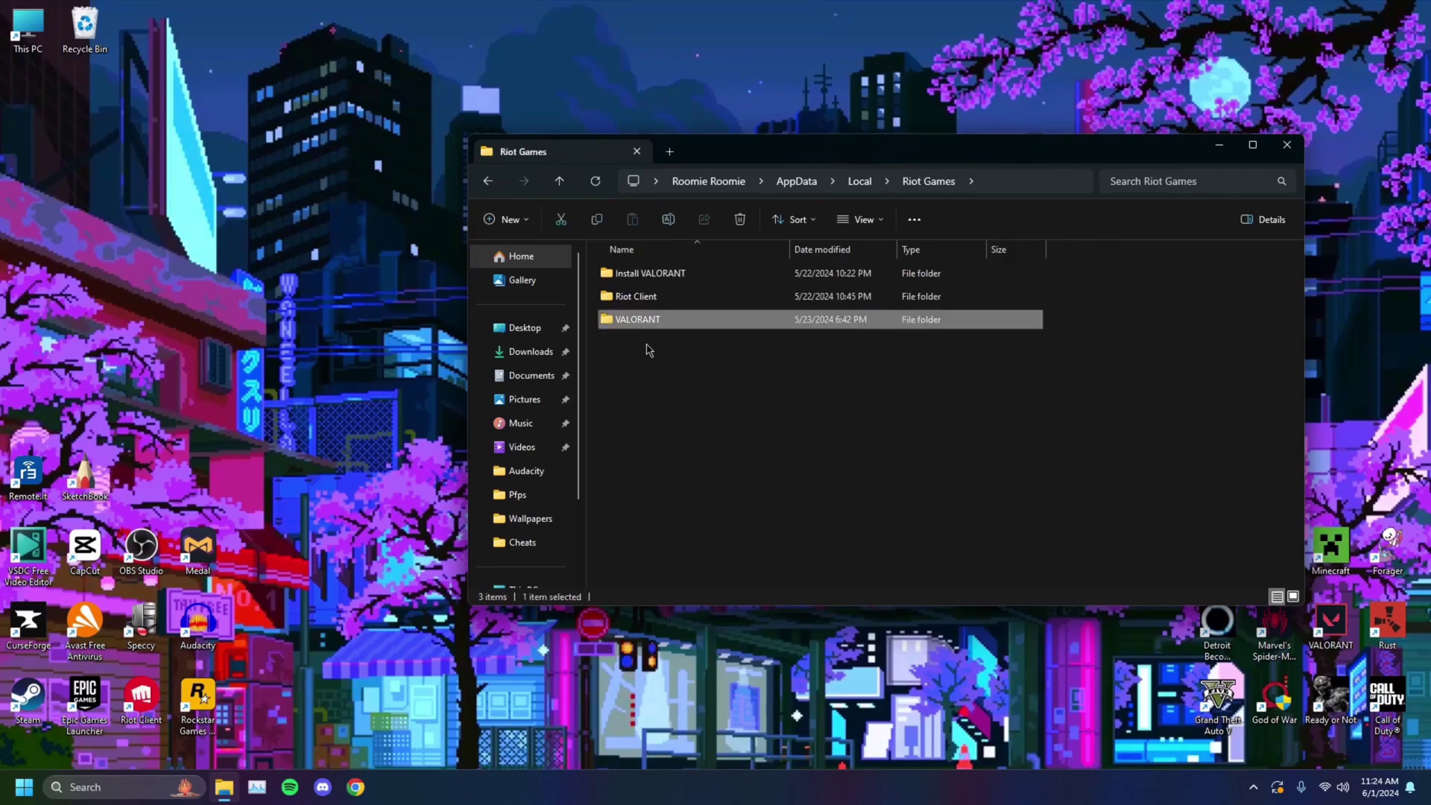
{"action": "key", "text": "Delete"}
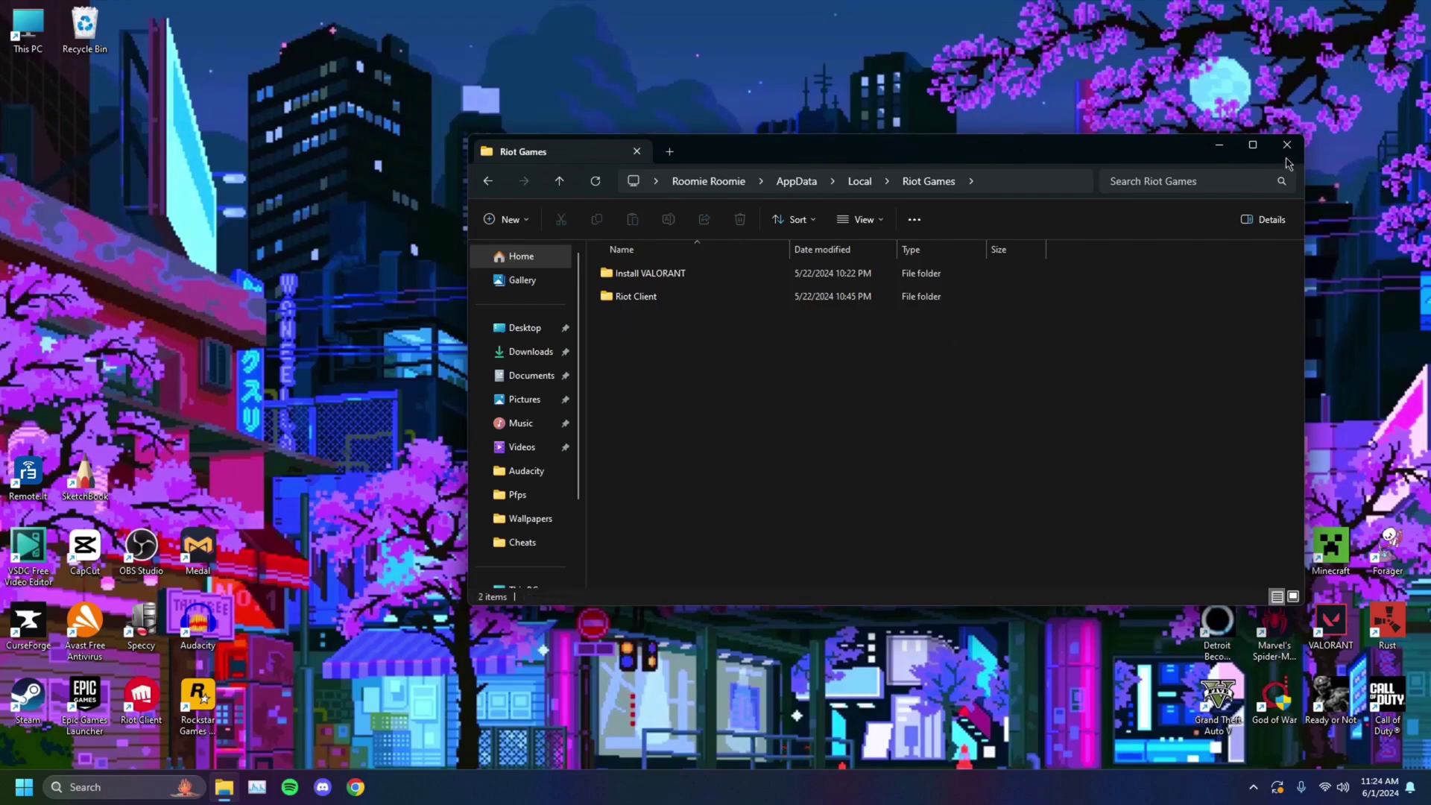
{"action": "left_click", "coordinate": [1286, 144]}
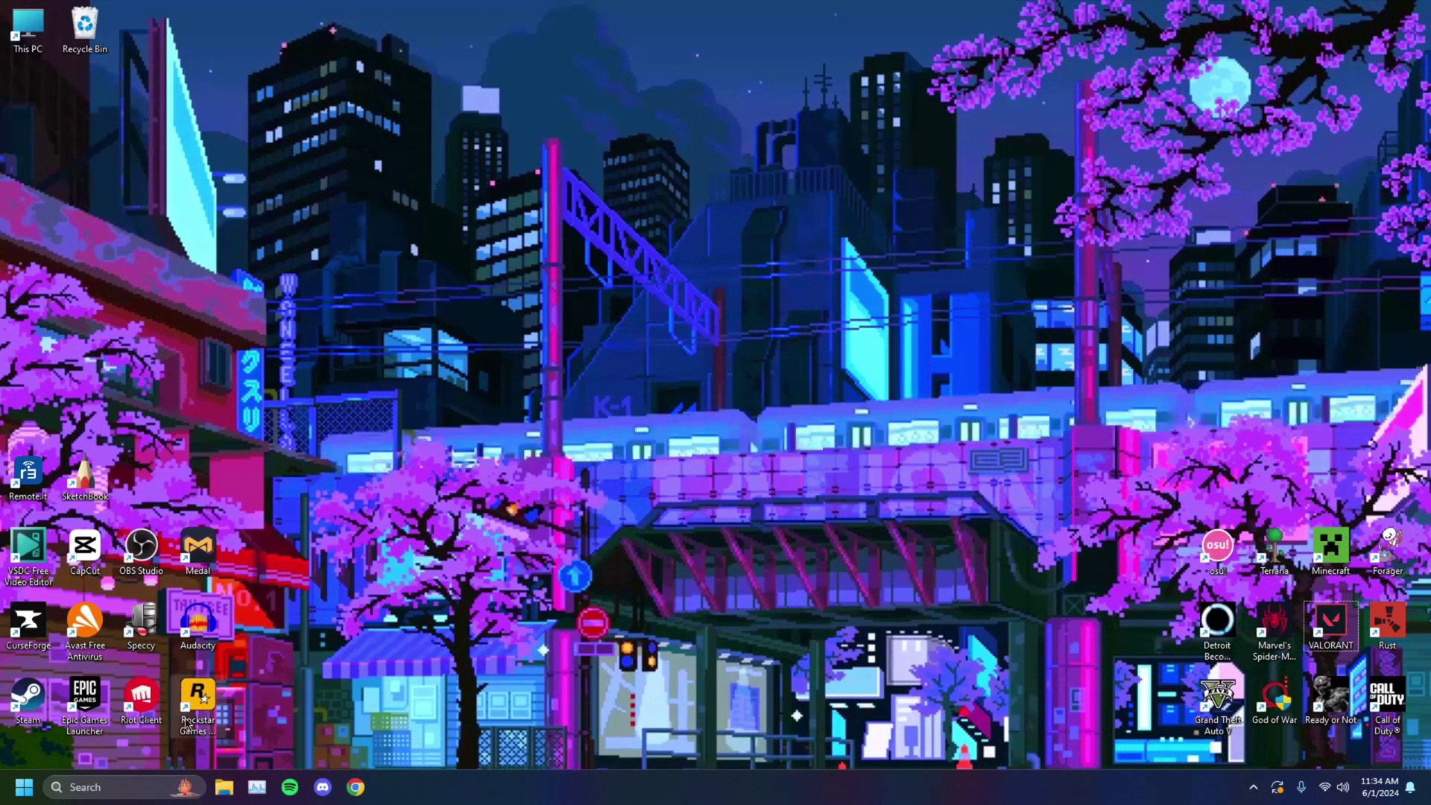
Search 'windows defender' to open the firewall's Allowed apps list and unlock it with Change settings.
{"action": "left_click", "coordinate": [95, 786]}
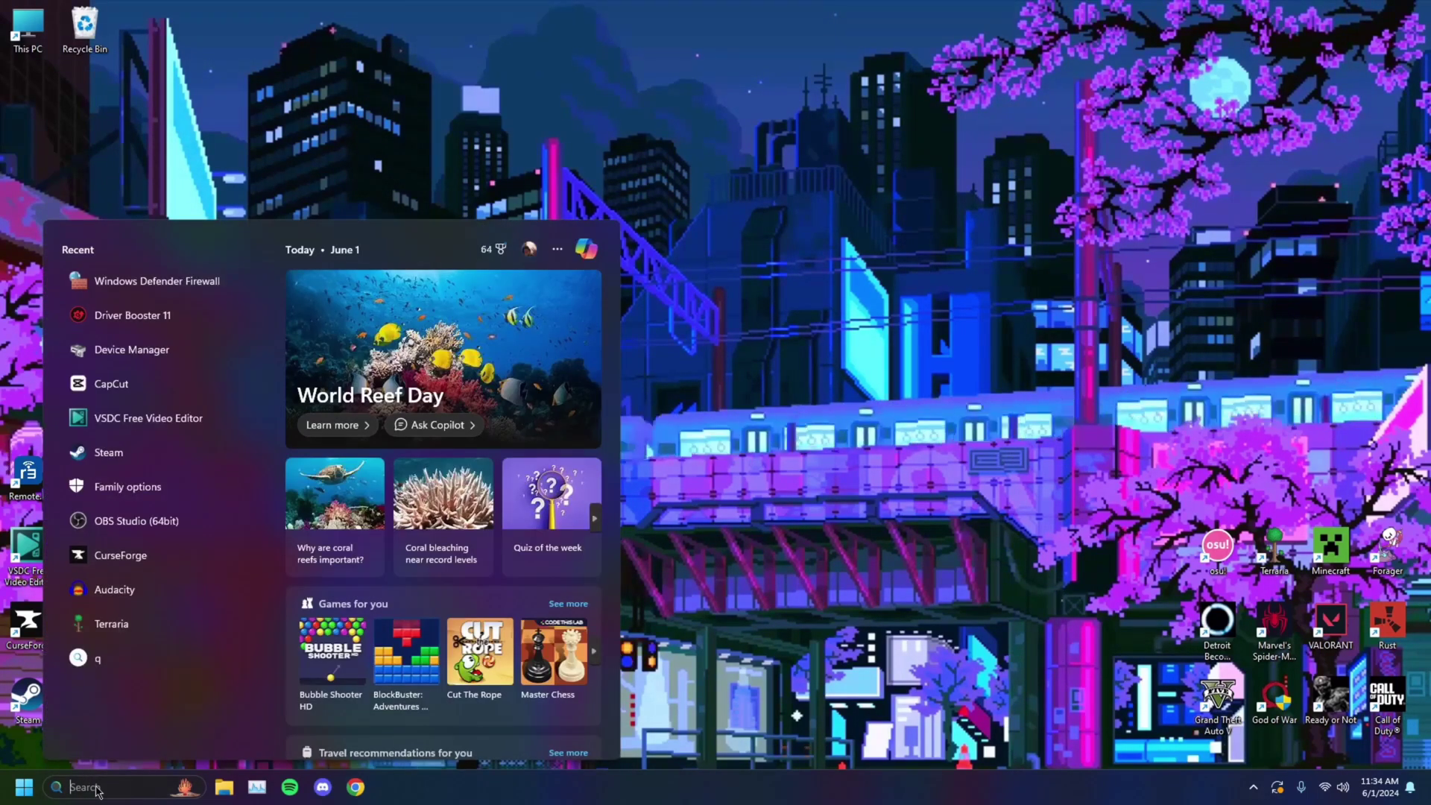
{"action": "type", "text": "w"}
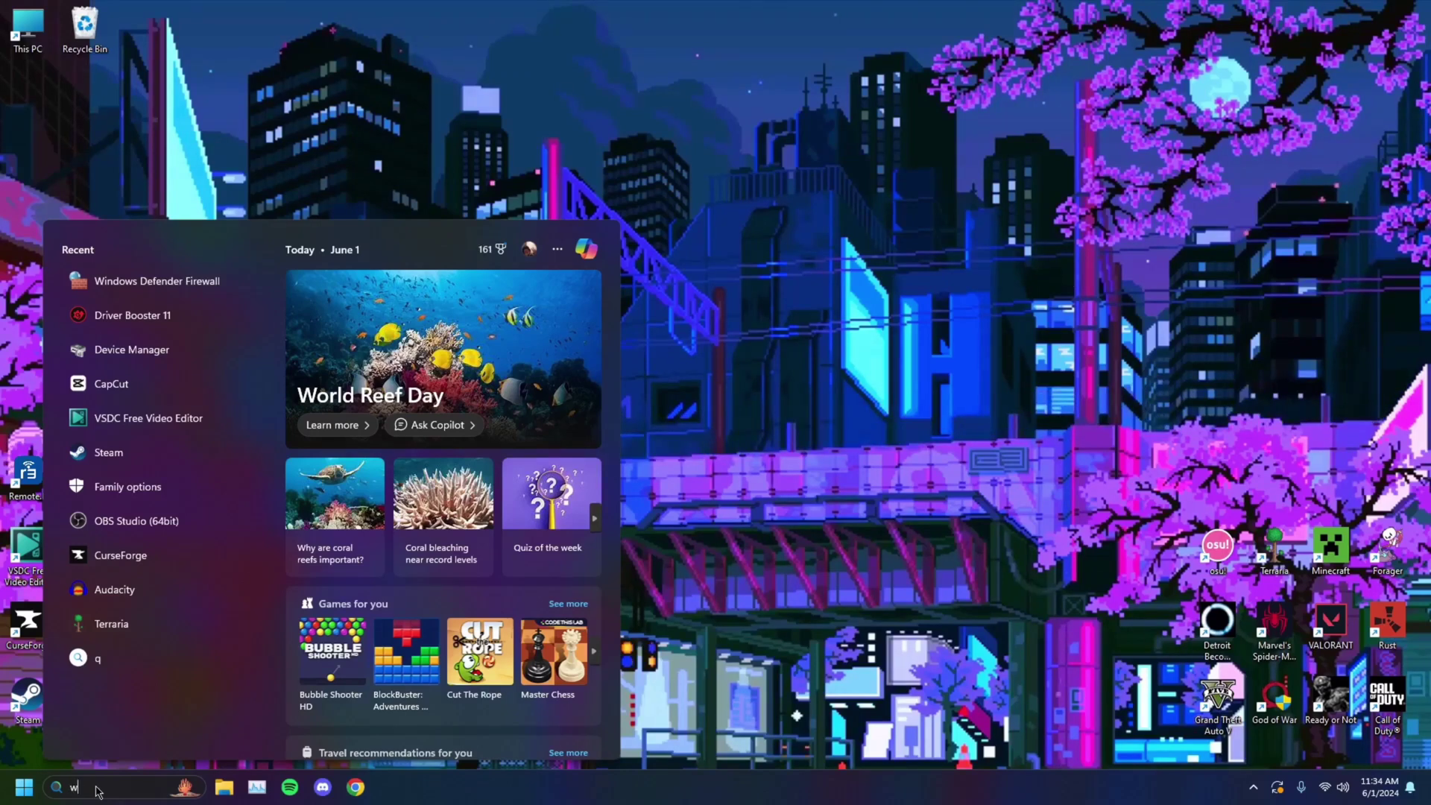
{"action": "type", "text": "indows defender"}
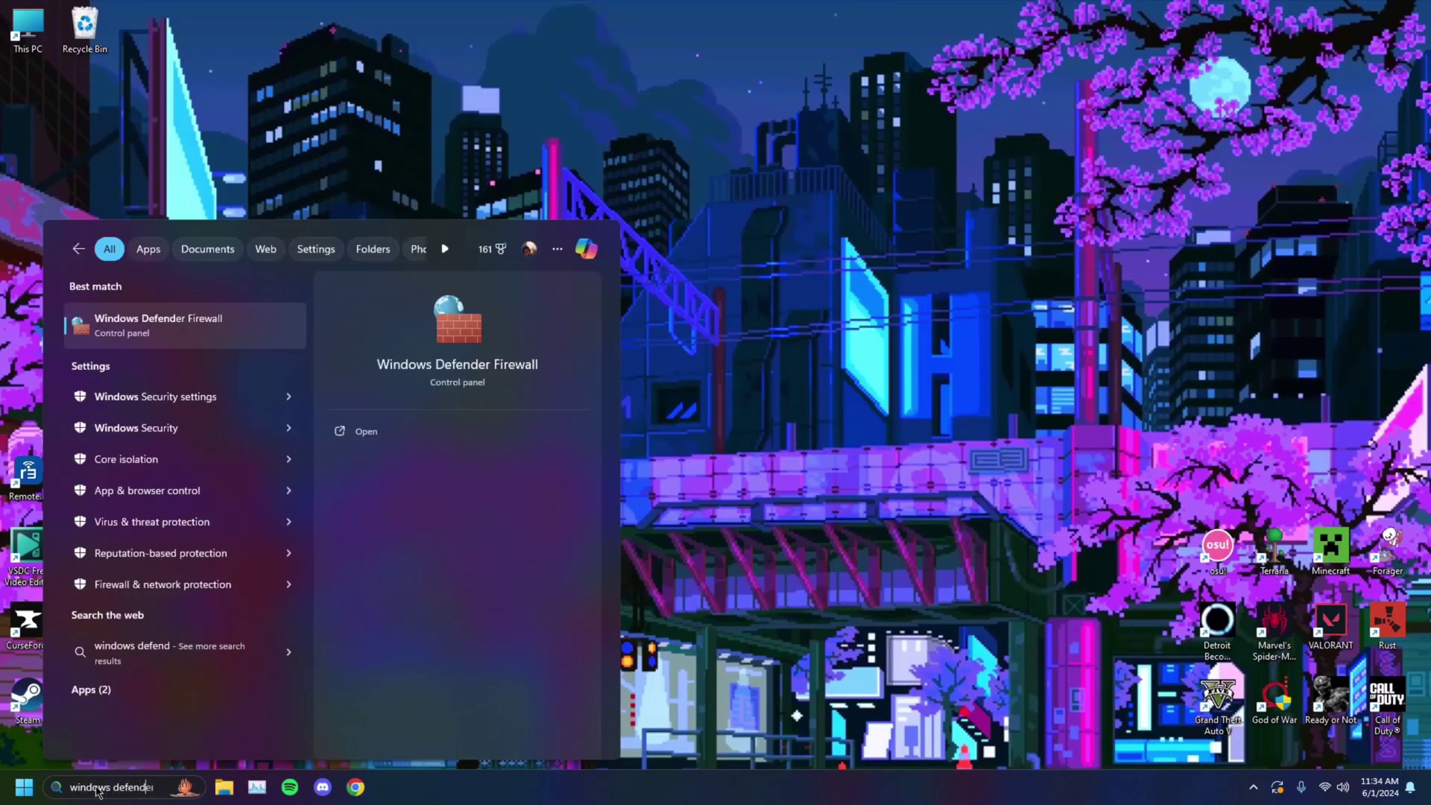
{"action": "left_click", "coordinate": [115, 325]}
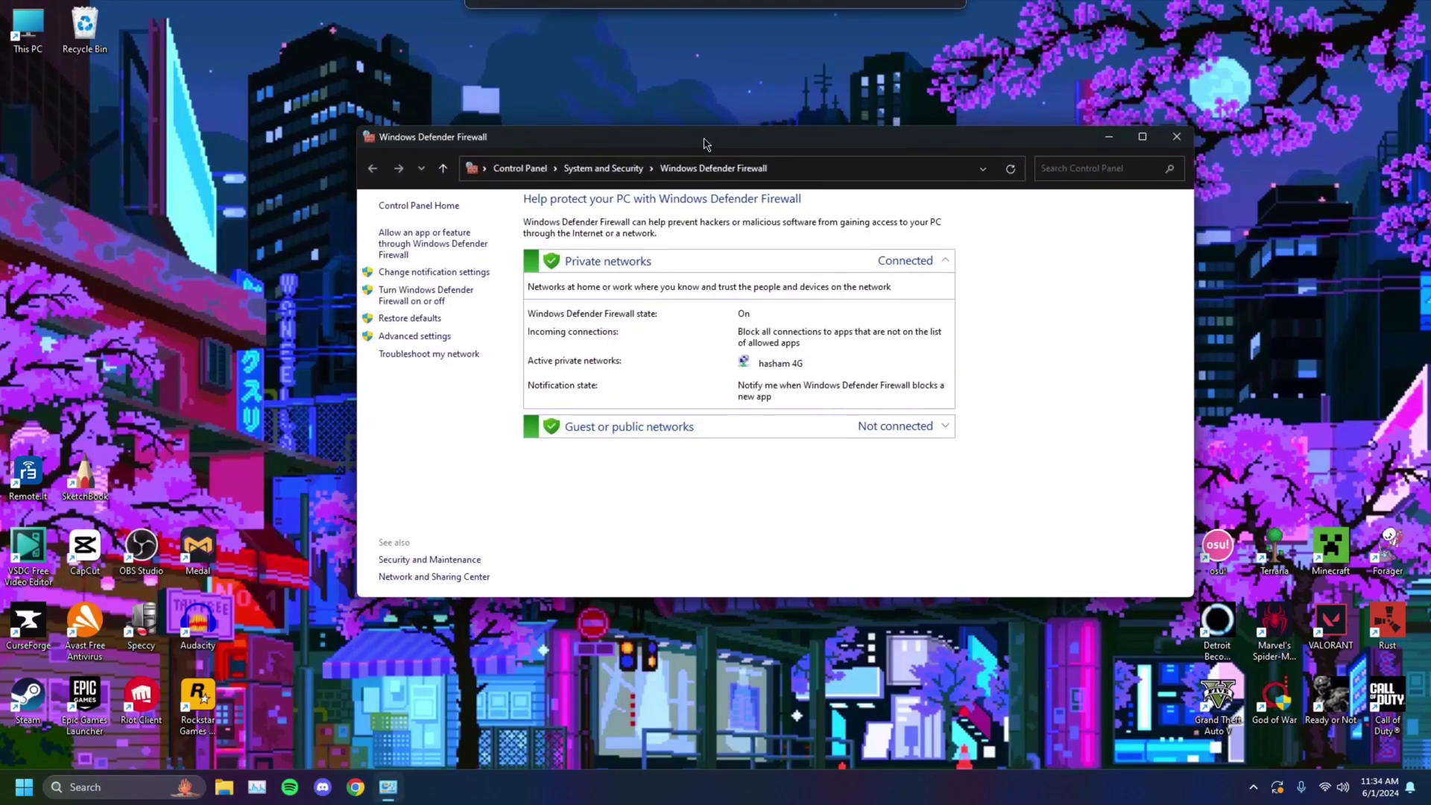
{"action": "left_click", "coordinate": [443, 254]}
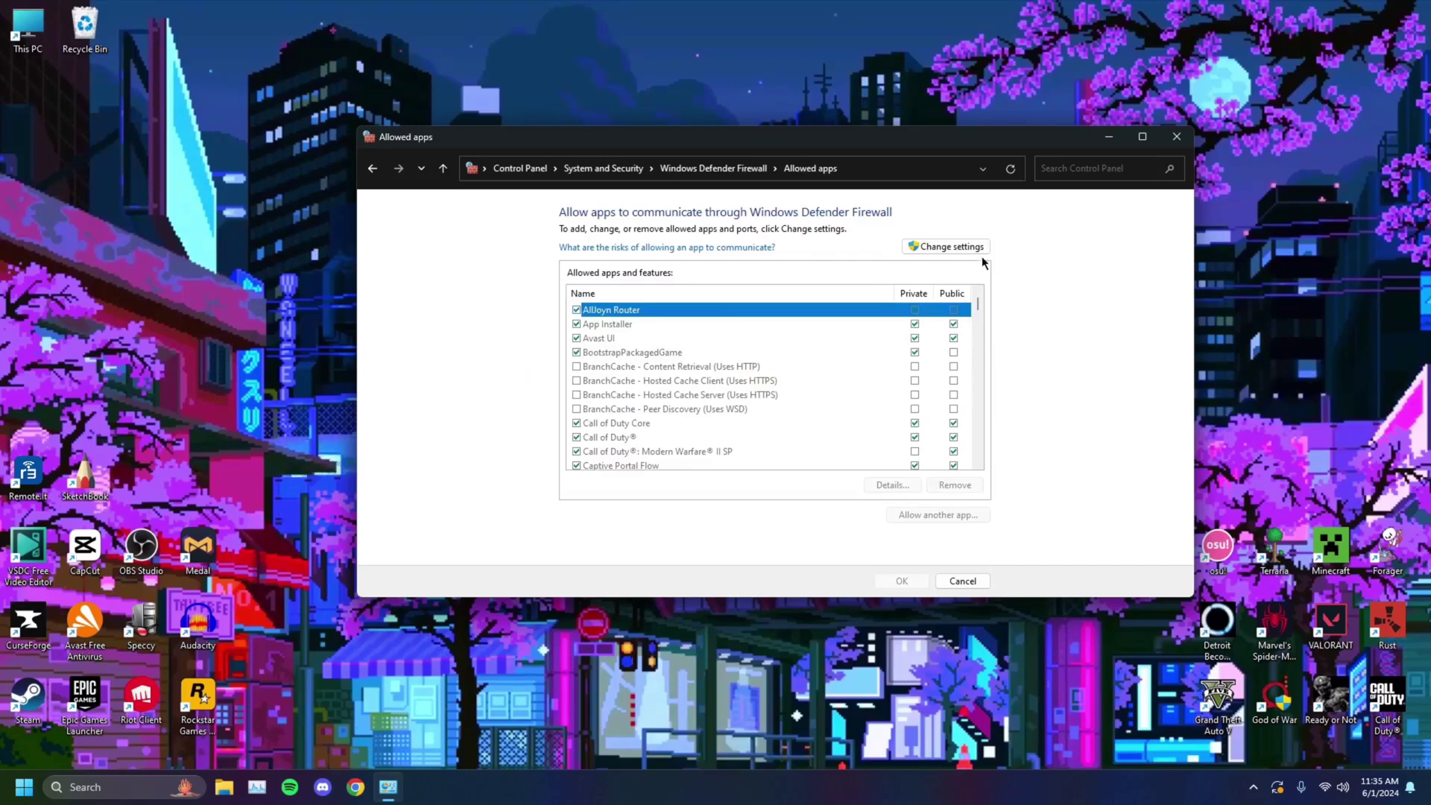
{"action": "left_click", "coordinate": [948, 245]}
{"action": "left_click", "coordinate": [651, 385]}
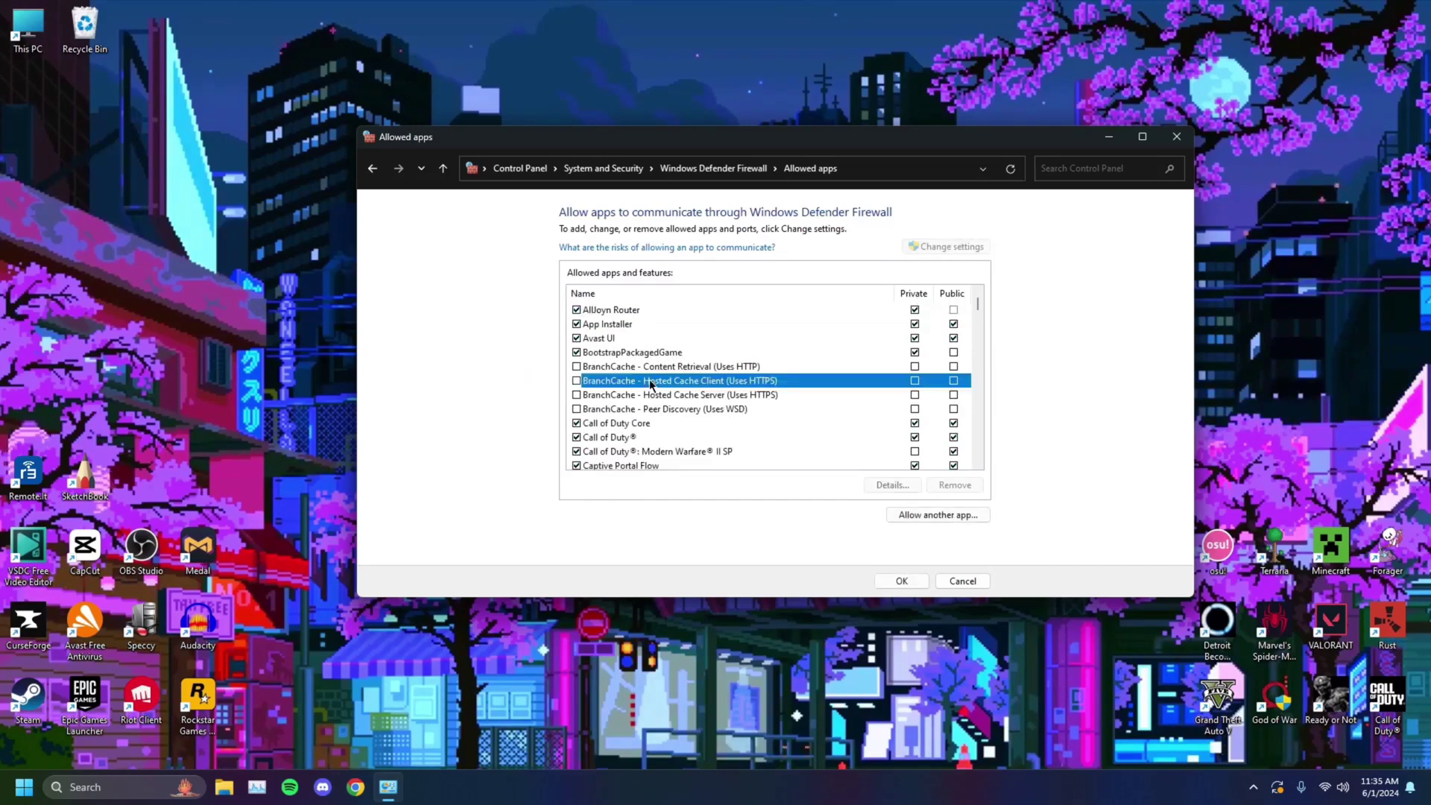
Try adding C:\Riot Games\VALORANT\live\VALORANT.exe; it is already in the exceptions list.
{"action": "left_click", "coordinate": [920, 515]}
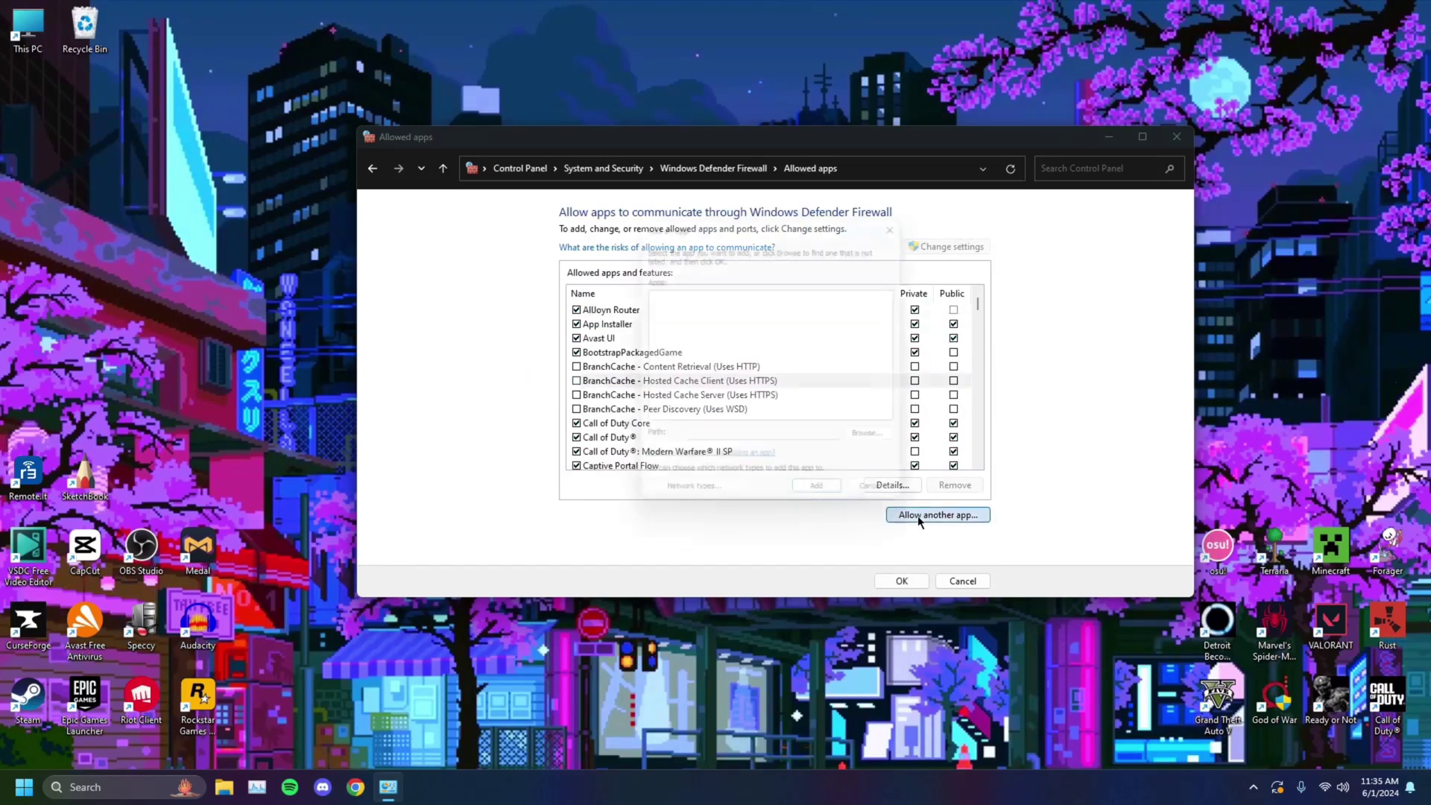
{"action": "left_click", "coordinate": [881, 445]}
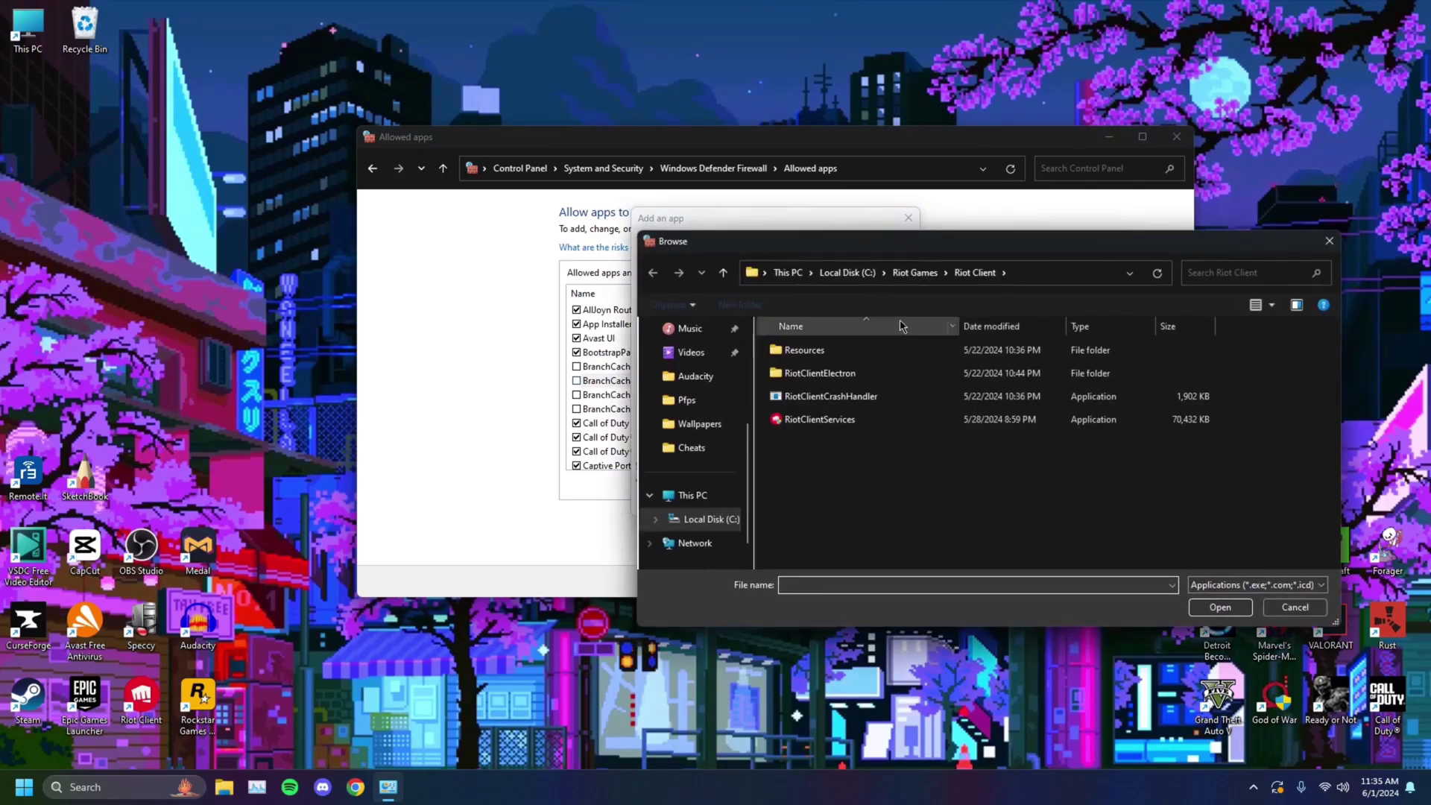
{"action": "left_click_drag", "start_coordinate": [889, 246], "coordinate": [810, 228]}
{"action": "left_click", "coordinate": [765, 255]}
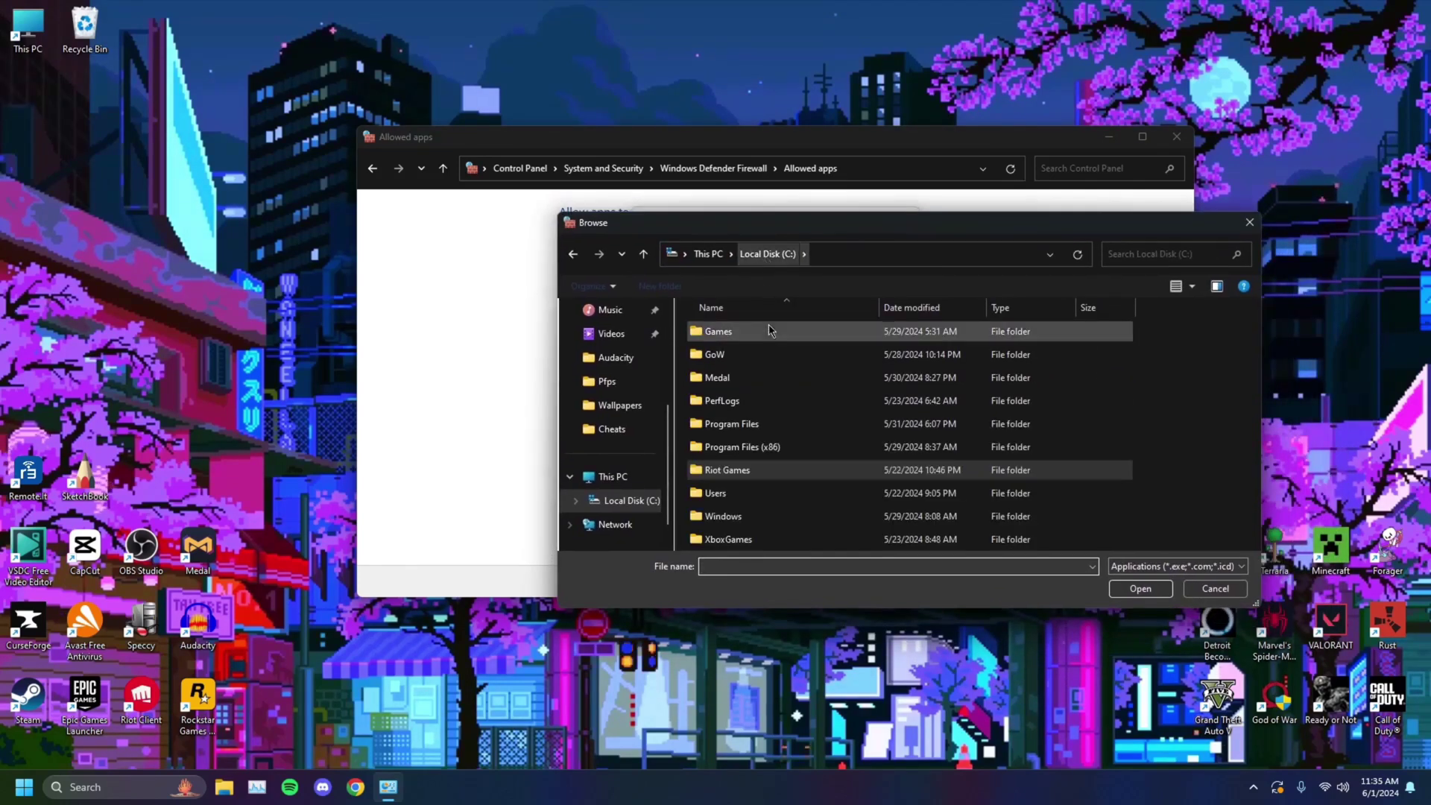
{"action": "double_click", "coordinate": [742, 477]}
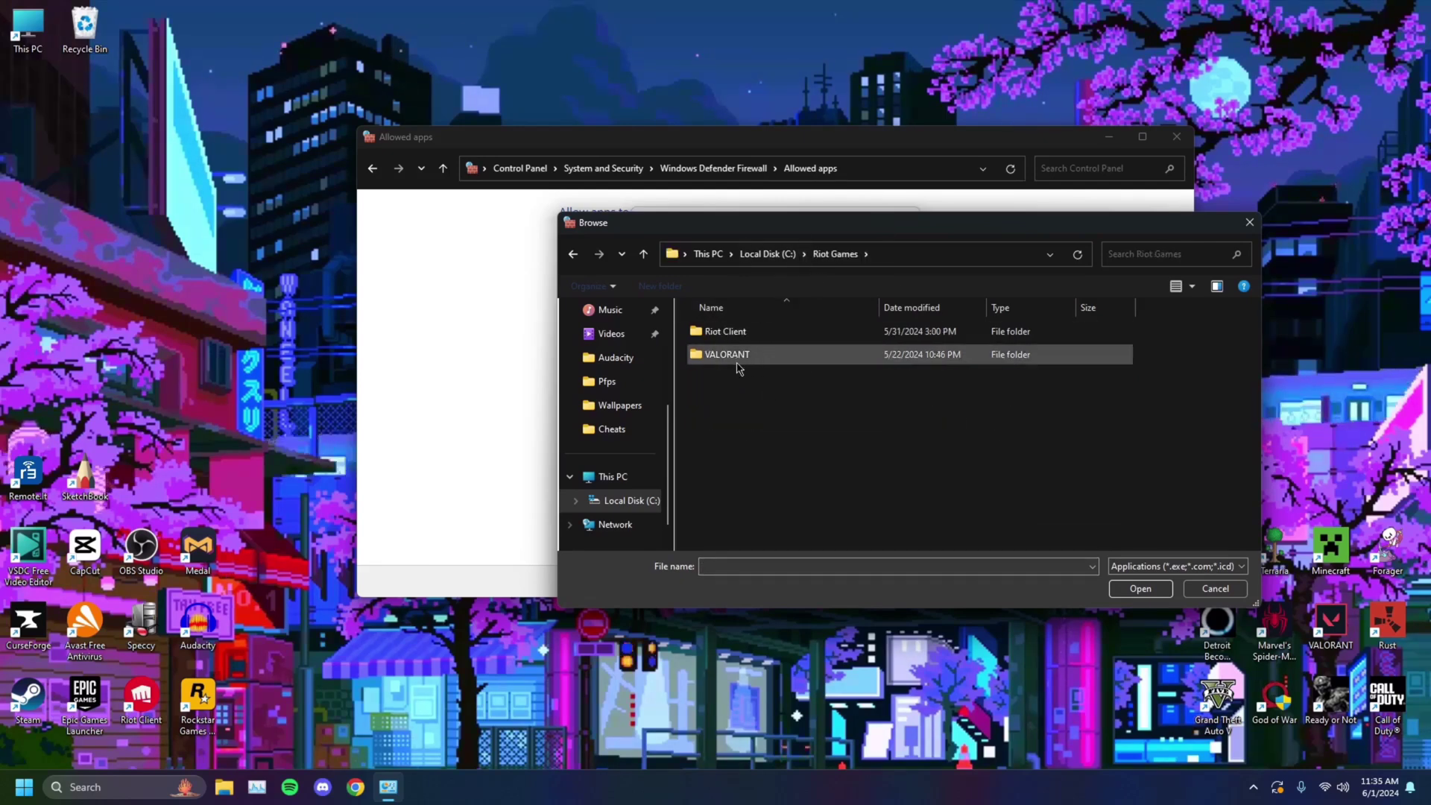
{"action": "double_click", "coordinate": [738, 356]}
{"action": "double_click", "coordinate": [722, 333]}
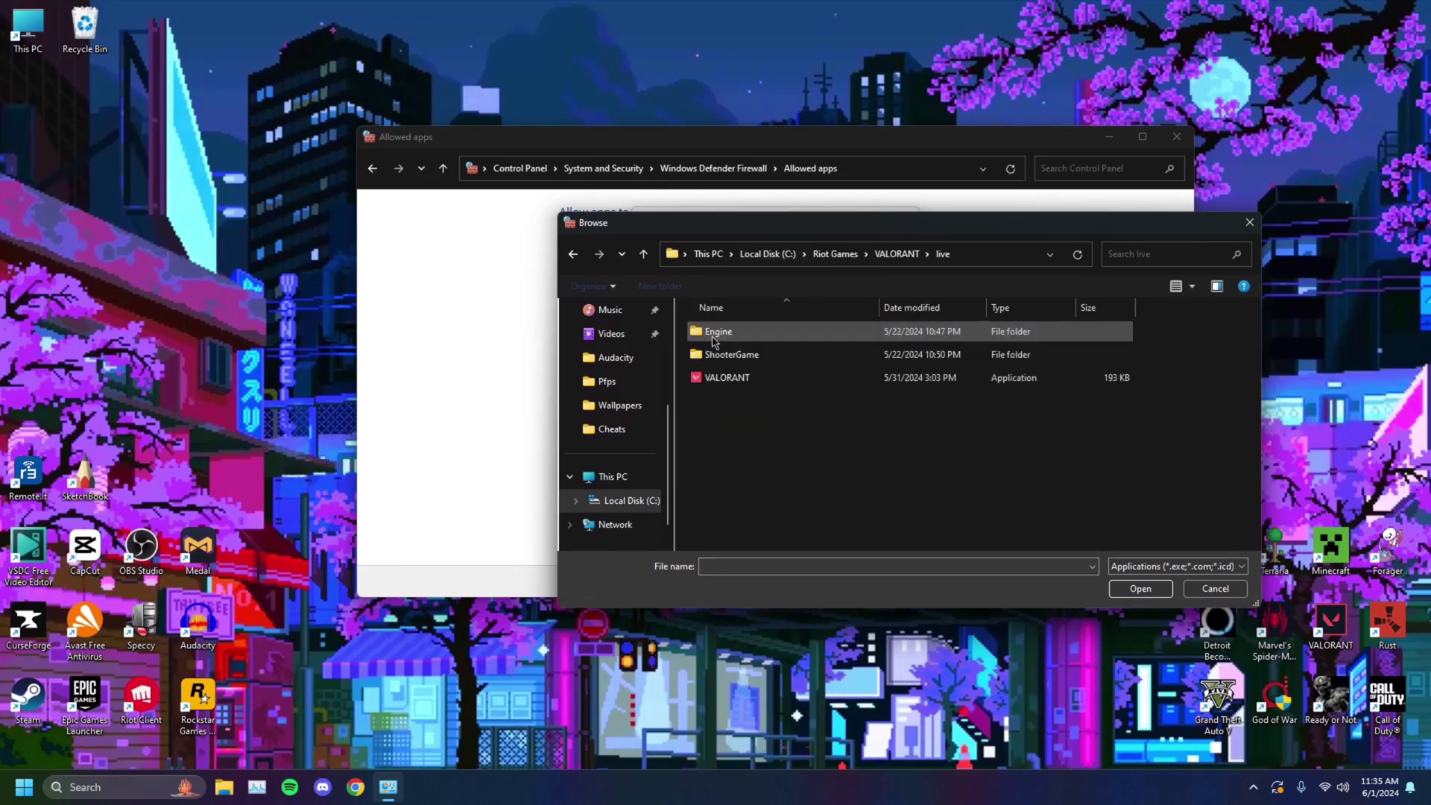
{"action": "left_click", "coordinate": [724, 378]}
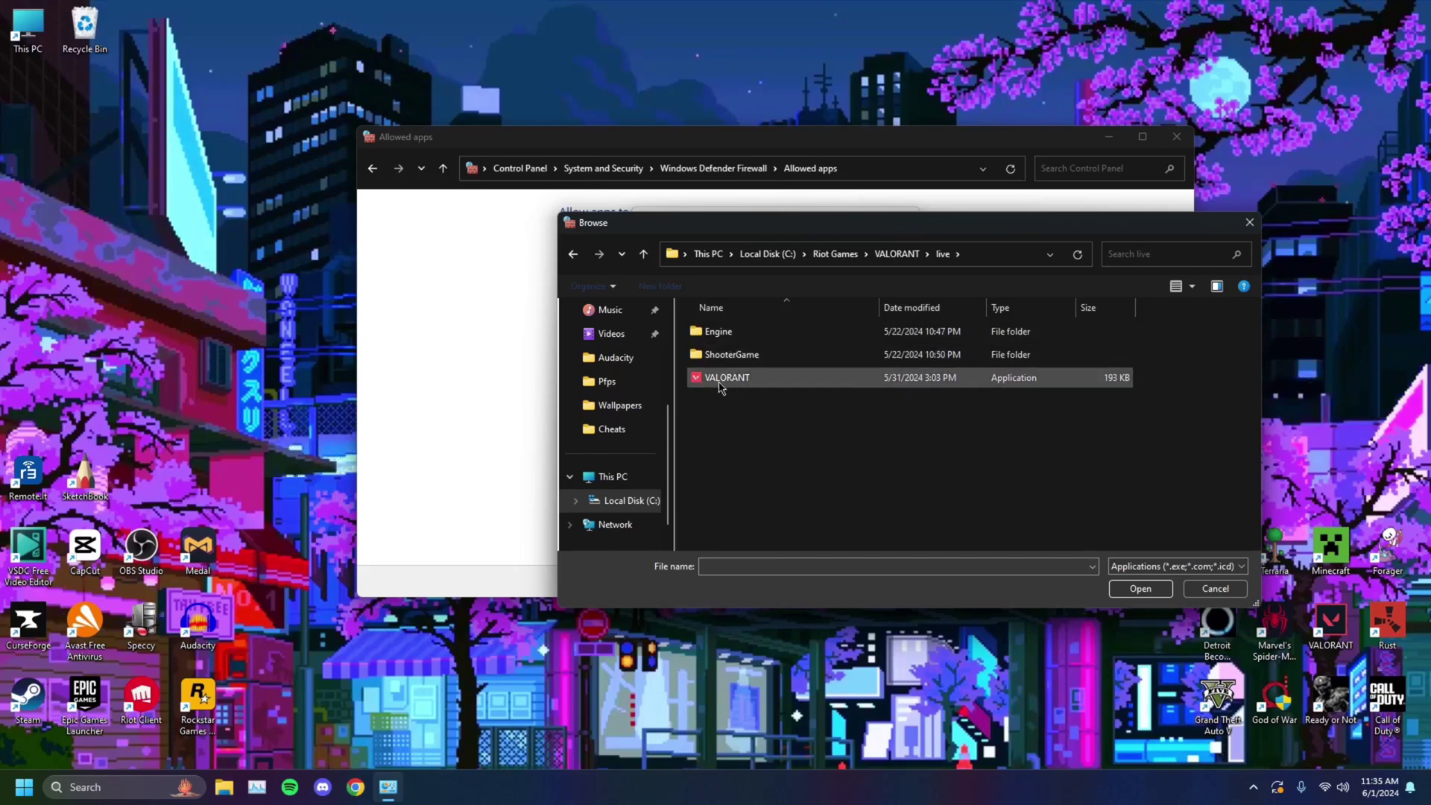
{"action": "left_click", "coordinate": [1140, 588]}
{"action": "left_click", "coordinate": [826, 503]}
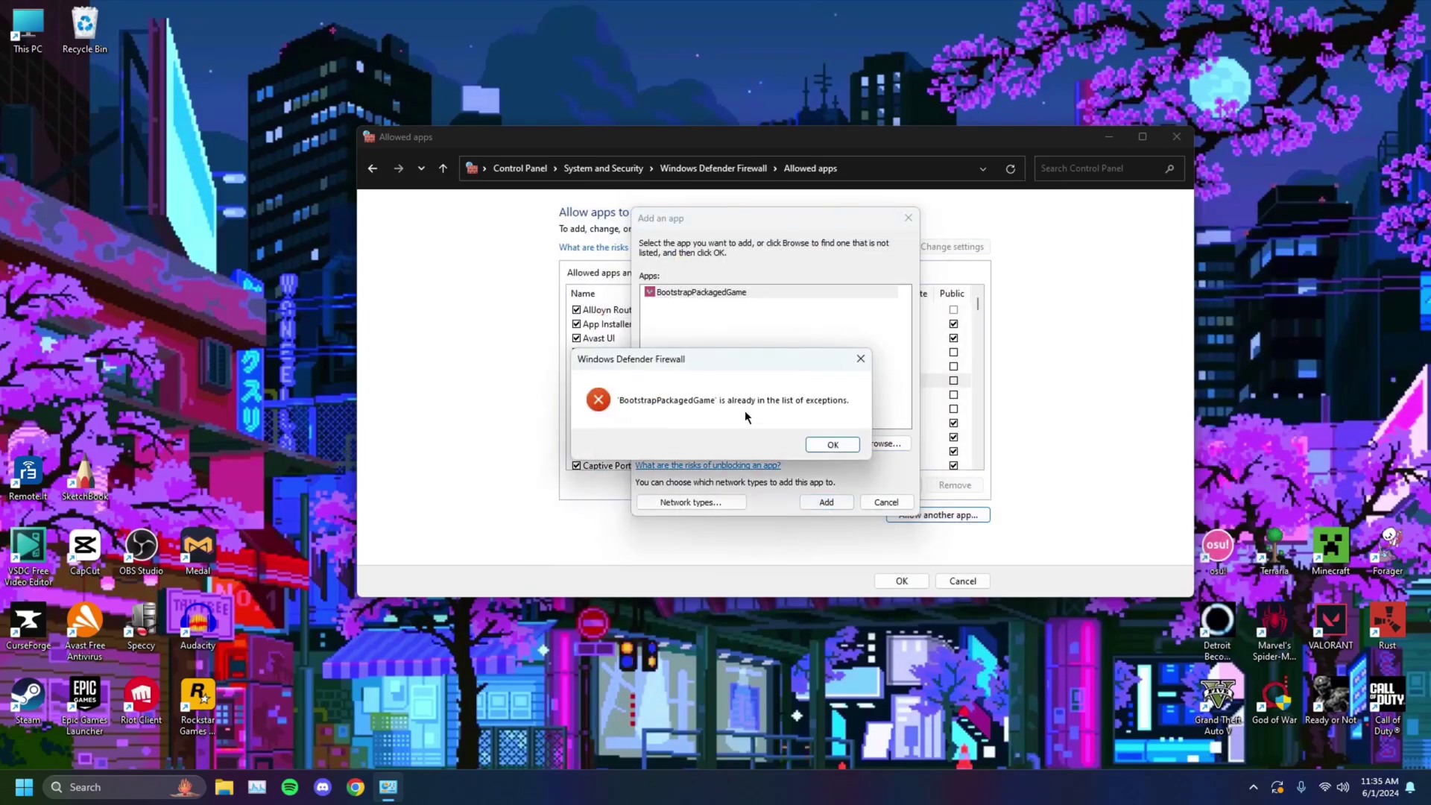
{"action": "mouse_move", "coordinate": [724, 359]}
{"action": "left_mouse_down"}
{"action": "mouse_move", "coordinate": [773, 346]}
{"action": "mouse_move", "coordinate": [738, 335]}
{"action": "left_mouse_up"}
{"action": "left_click", "coordinate": [846, 420]}
{"action": "left_click", "coordinate": [884, 502]}
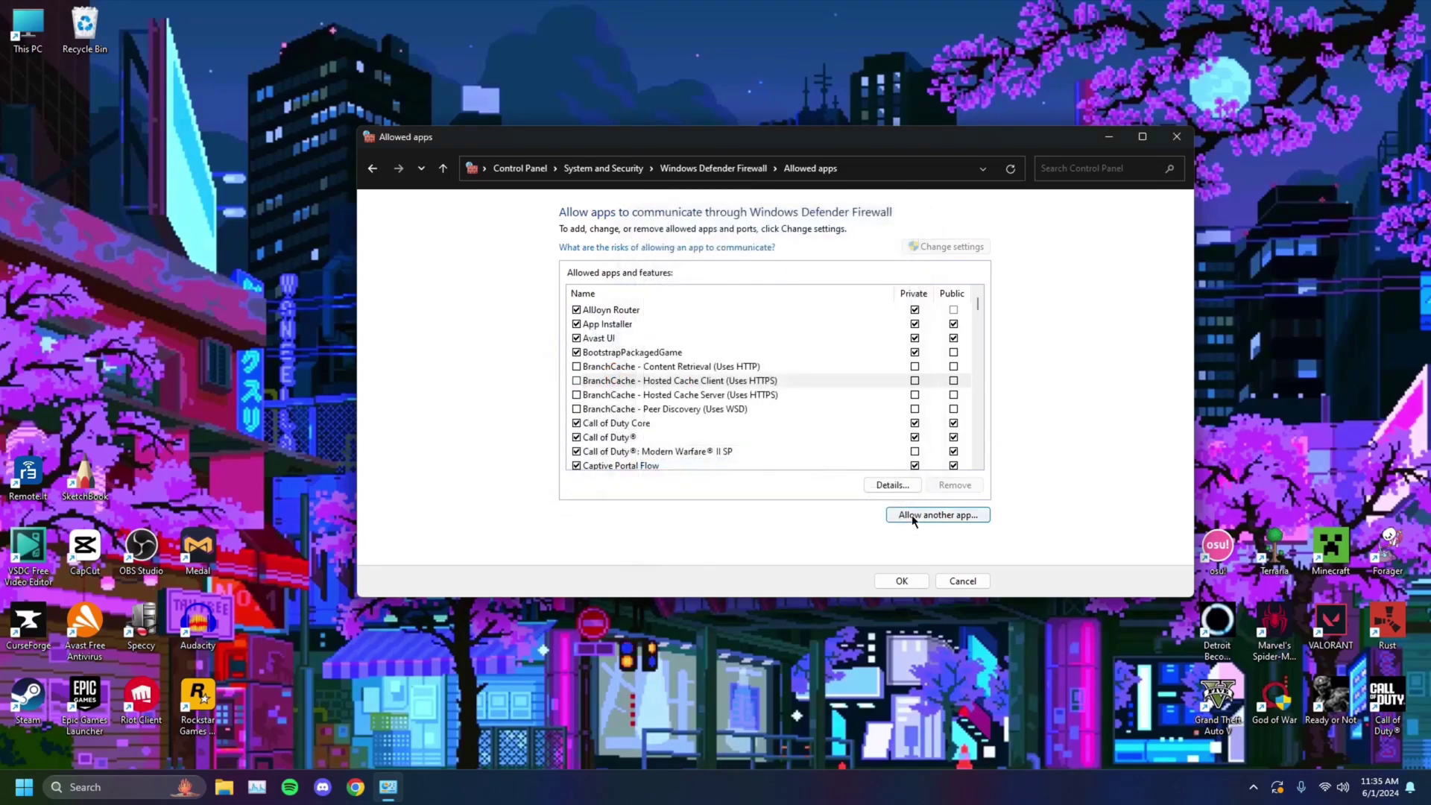
Try adding VALORANT-Win64-Shipping from ShooterGame\Binaries\Win64; it is already allowed too.
{"action": "left_click", "coordinate": [914, 517]}
{"action": "left_click", "coordinate": [882, 444]}
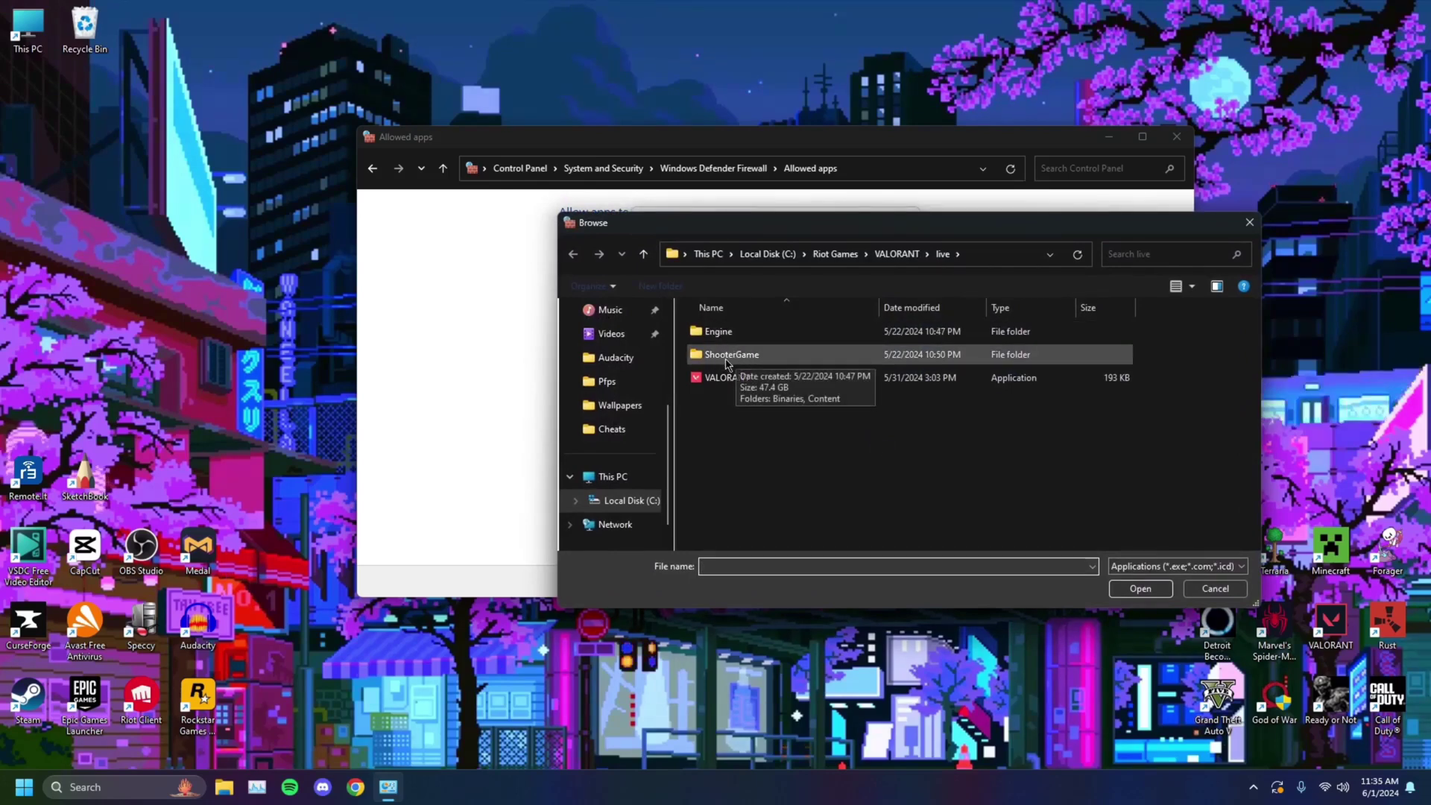
{"action": "double_click", "coordinate": [740, 359]}
{"action": "double_click", "coordinate": [735, 336]}
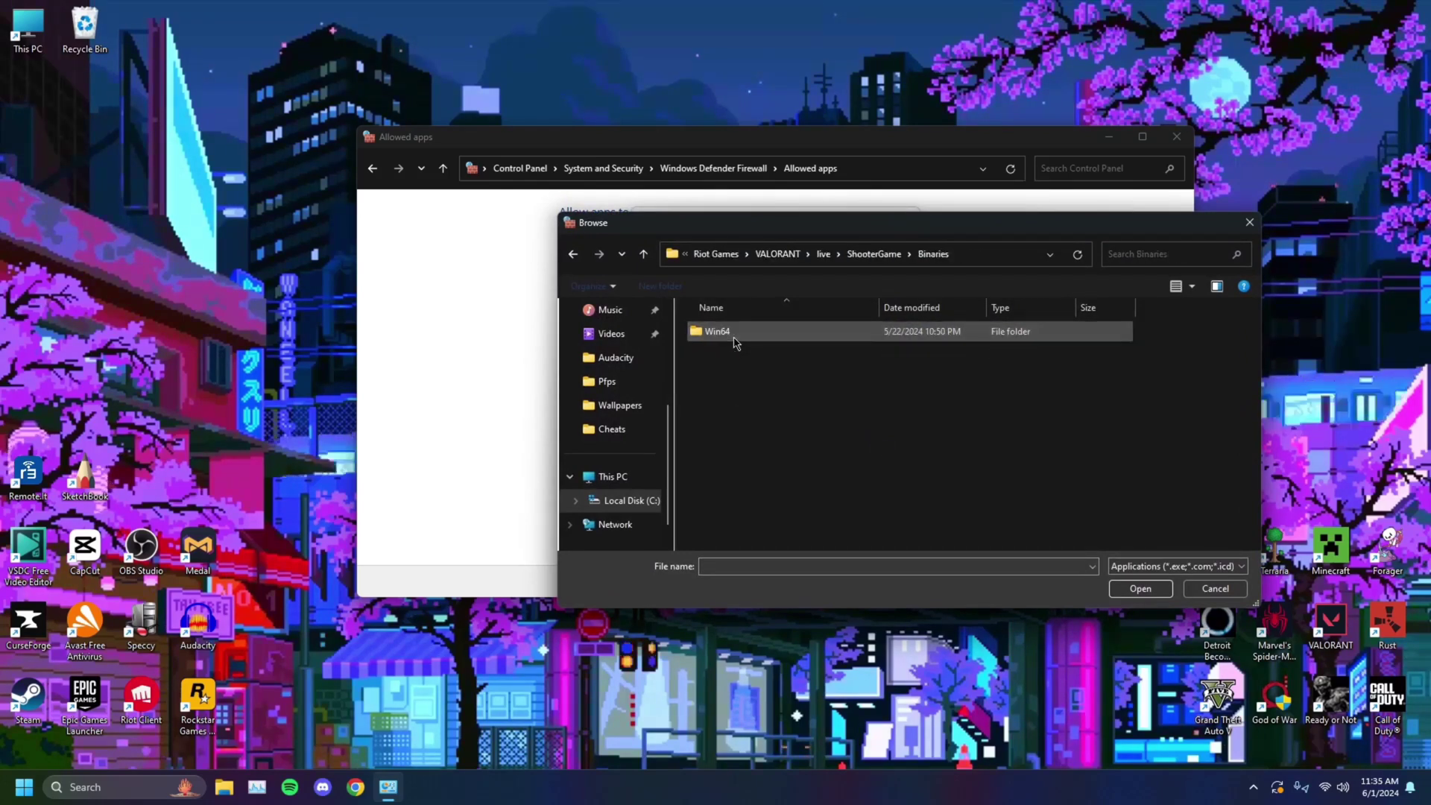
{"action": "double_click", "coordinate": [735, 334]}
{"action": "left_click", "coordinate": [747, 336]}
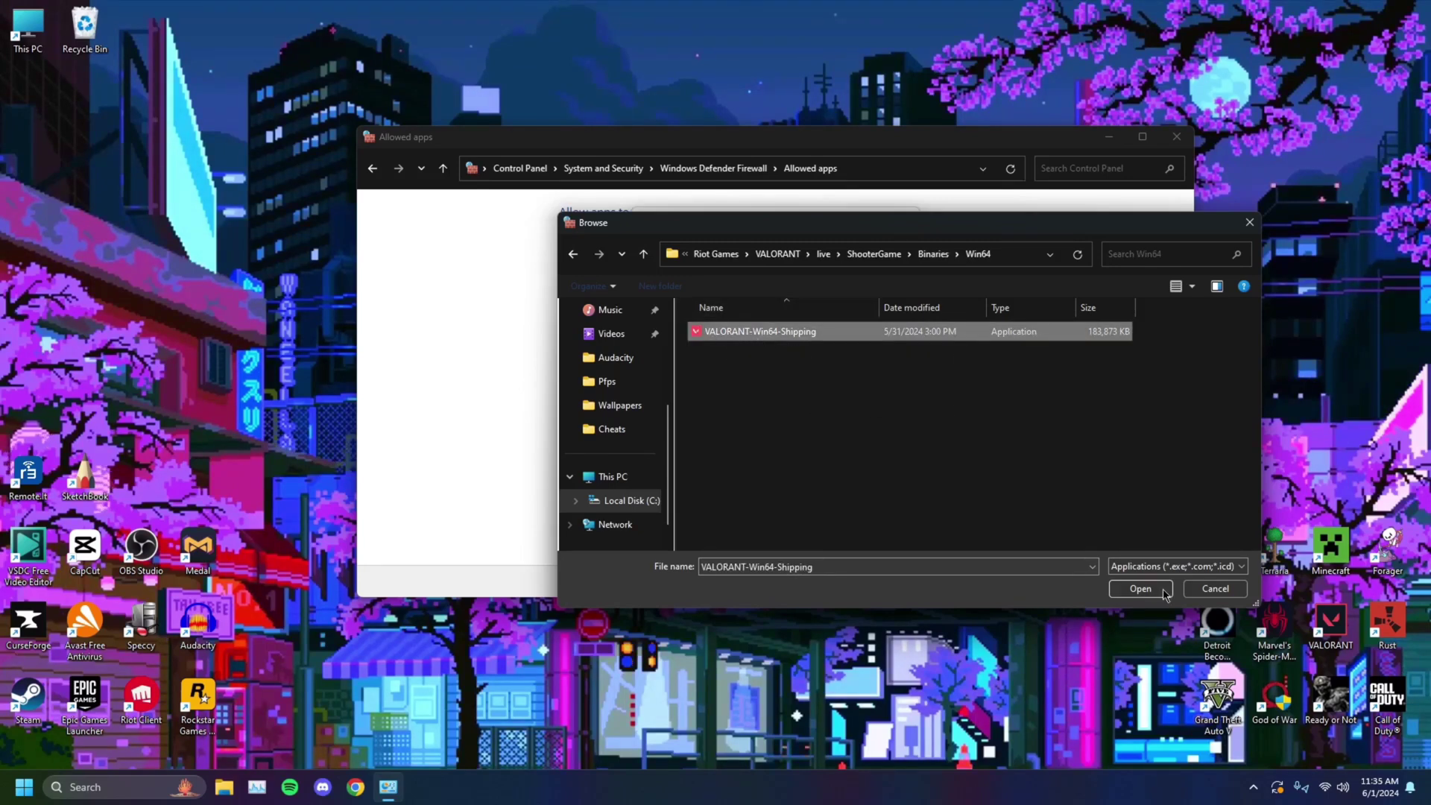
{"action": "left_click", "coordinate": [1141, 588]}
{"action": "left_click", "coordinate": [826, 503]}
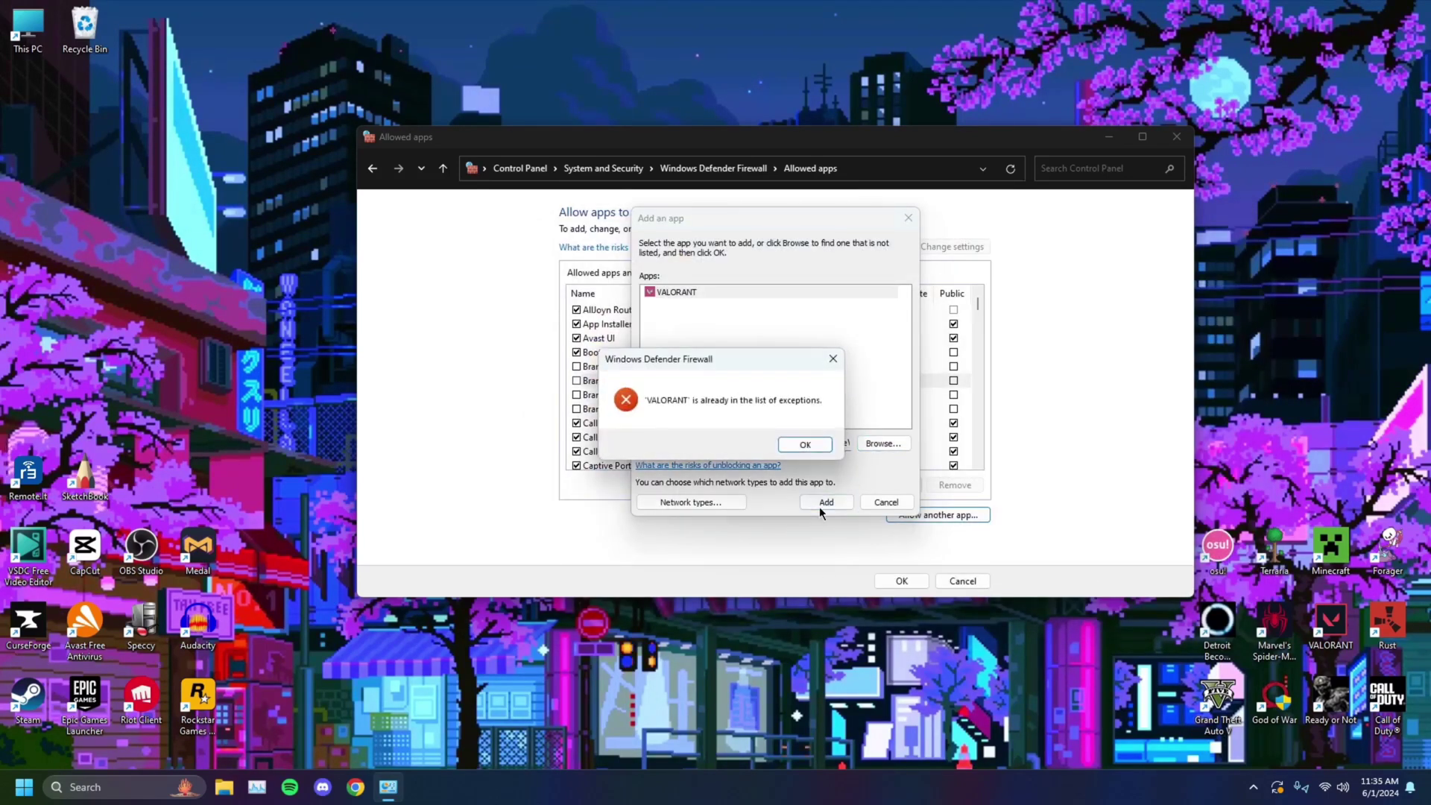
{"action": "left_click", "coordinate": [811, 449]}
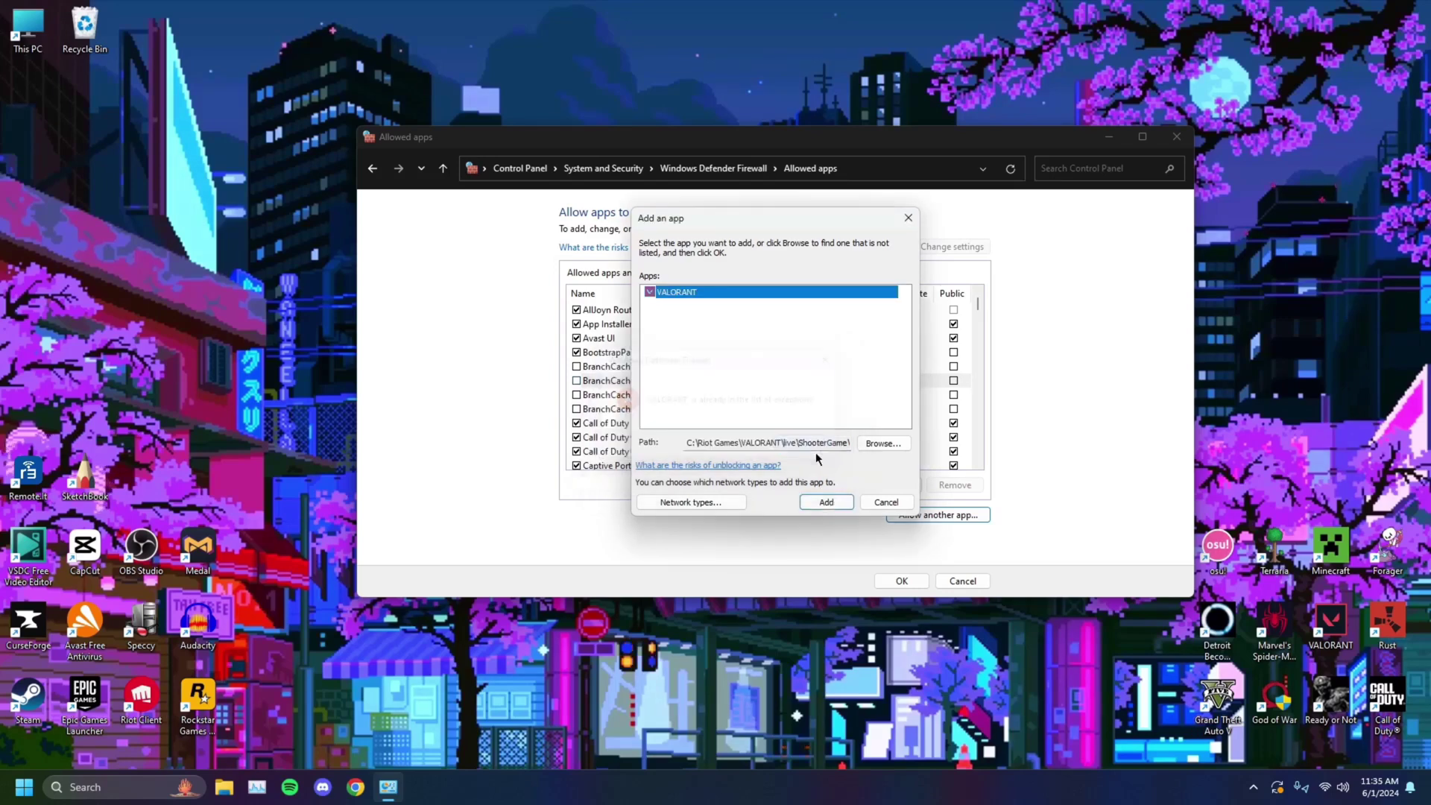
Try adding RiotClientServices from Riot Games\Riot Client; already allowed, so close the add-app box.
{"action": "left_click", "coordinate": [884, 443]}
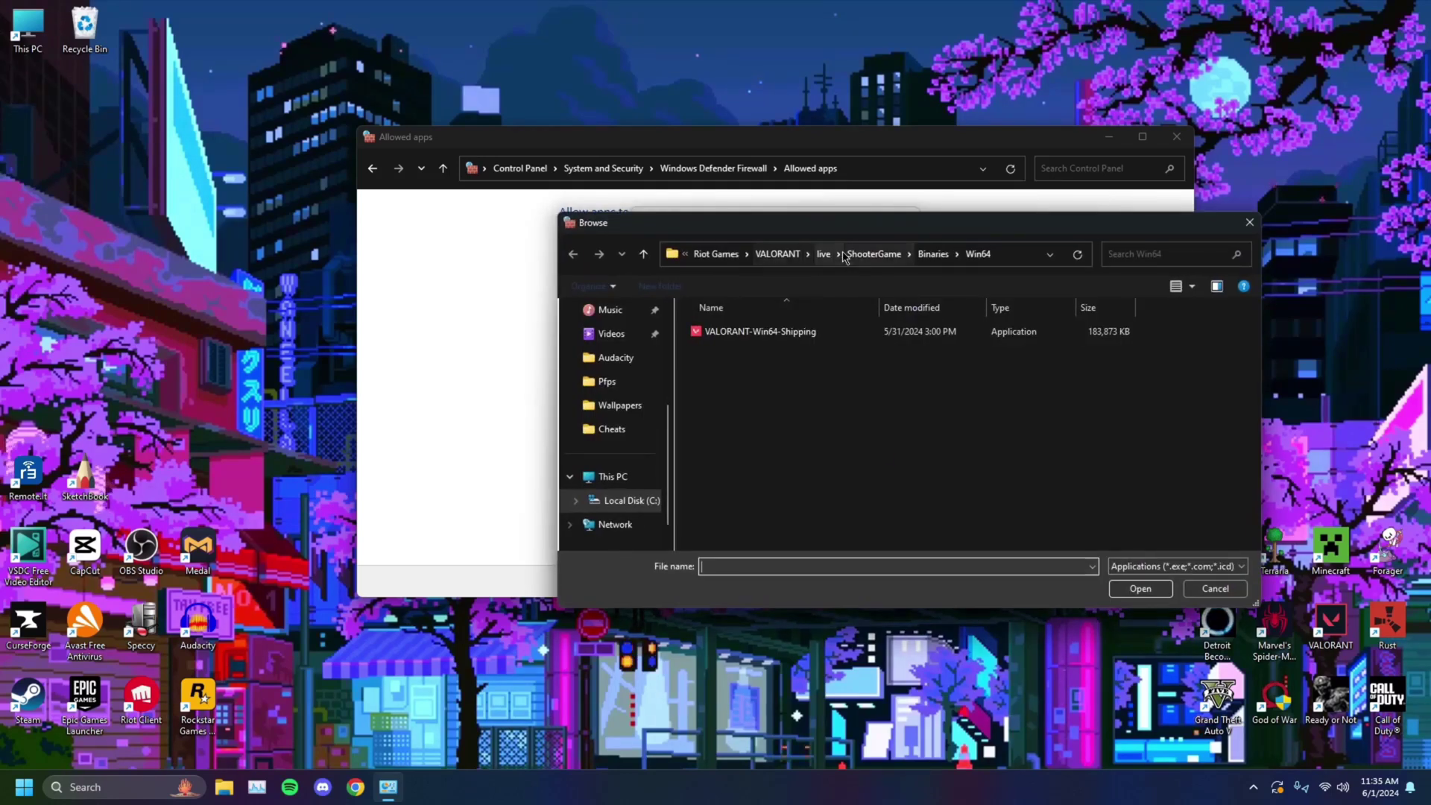
{"action": "left_click", "coordinate": [716, 254]}
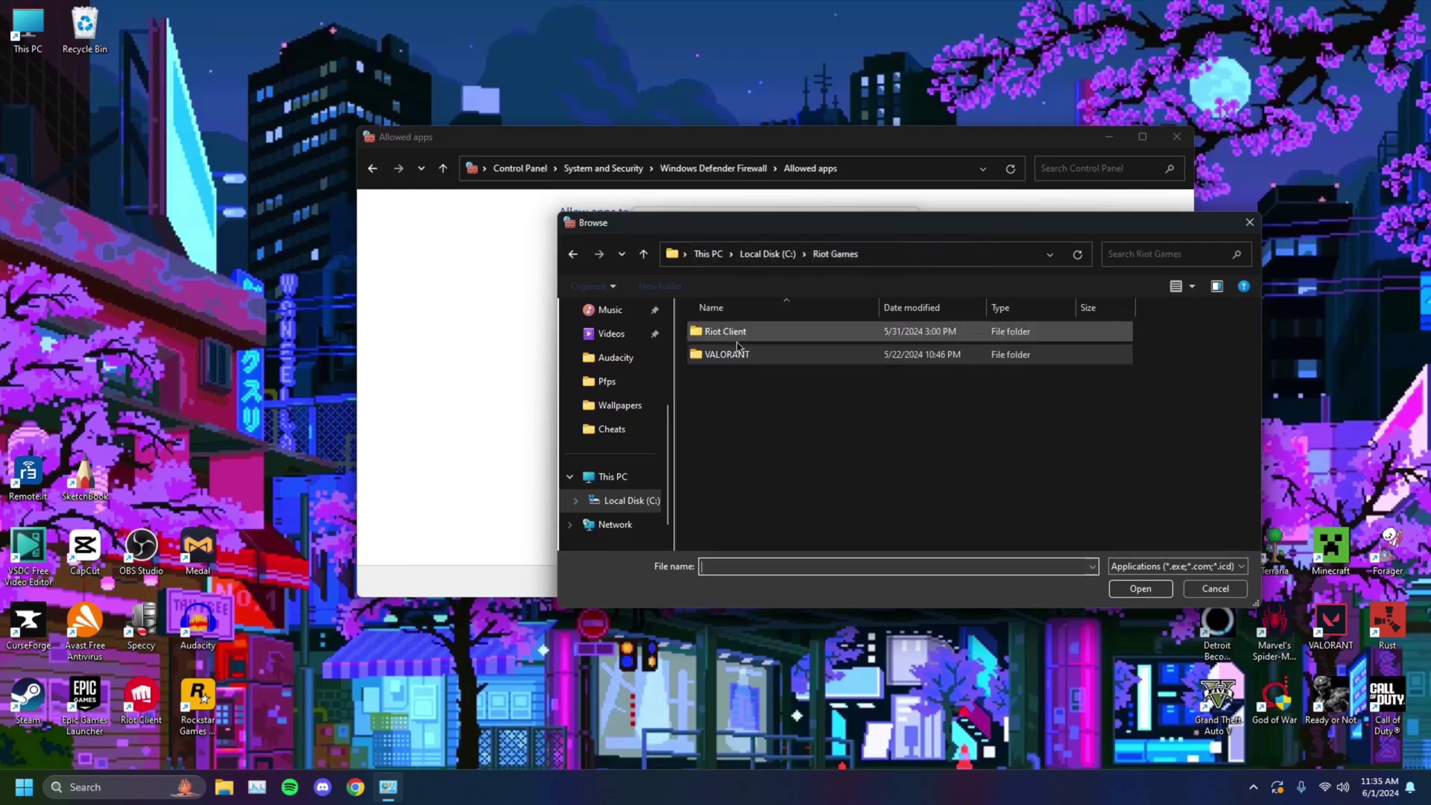
{"action": "double_click", "coordinate": [726, 331]}
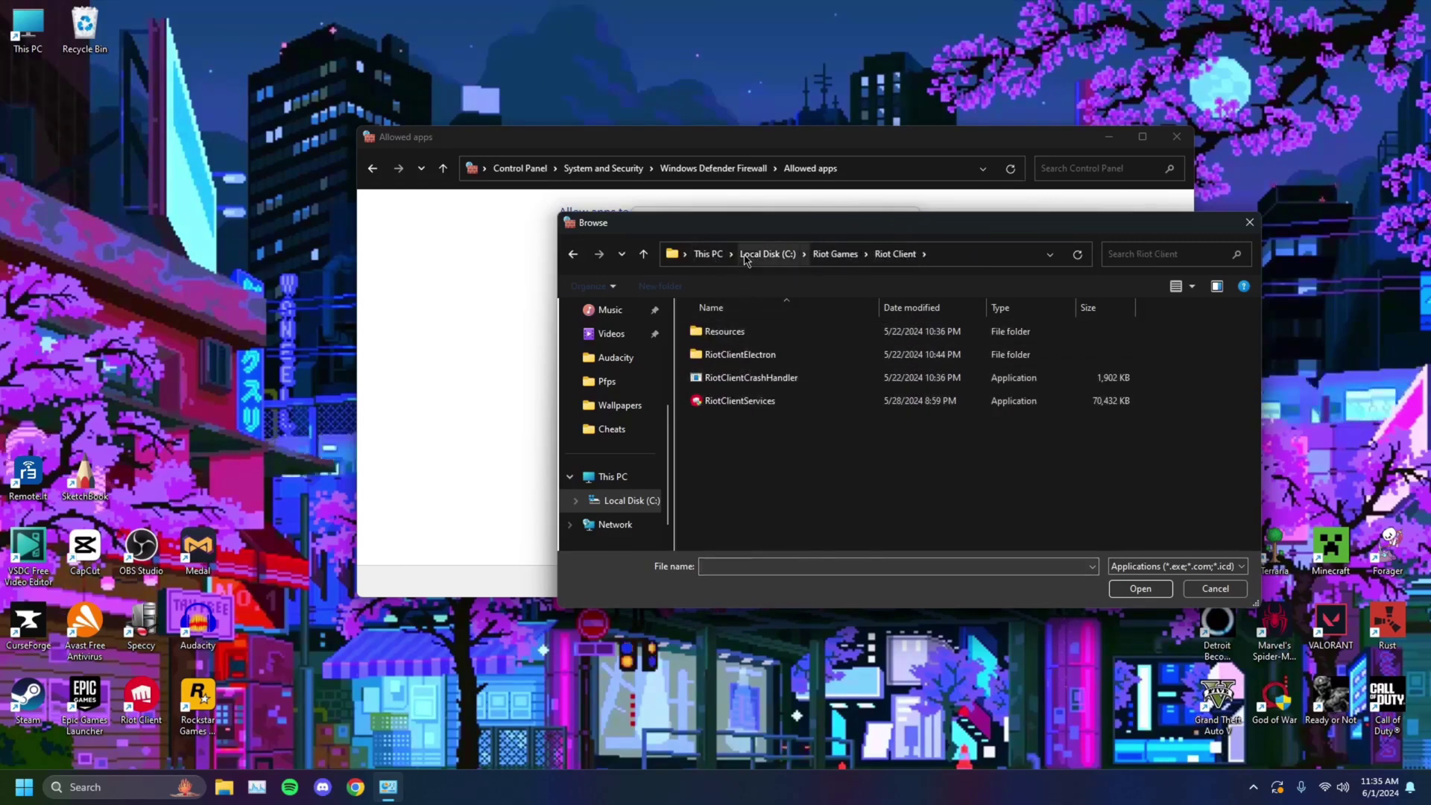
{"action": "left_click", "coordinate": [768, 254]}
{"action": "double_click", "coordinate": [737, 469]}
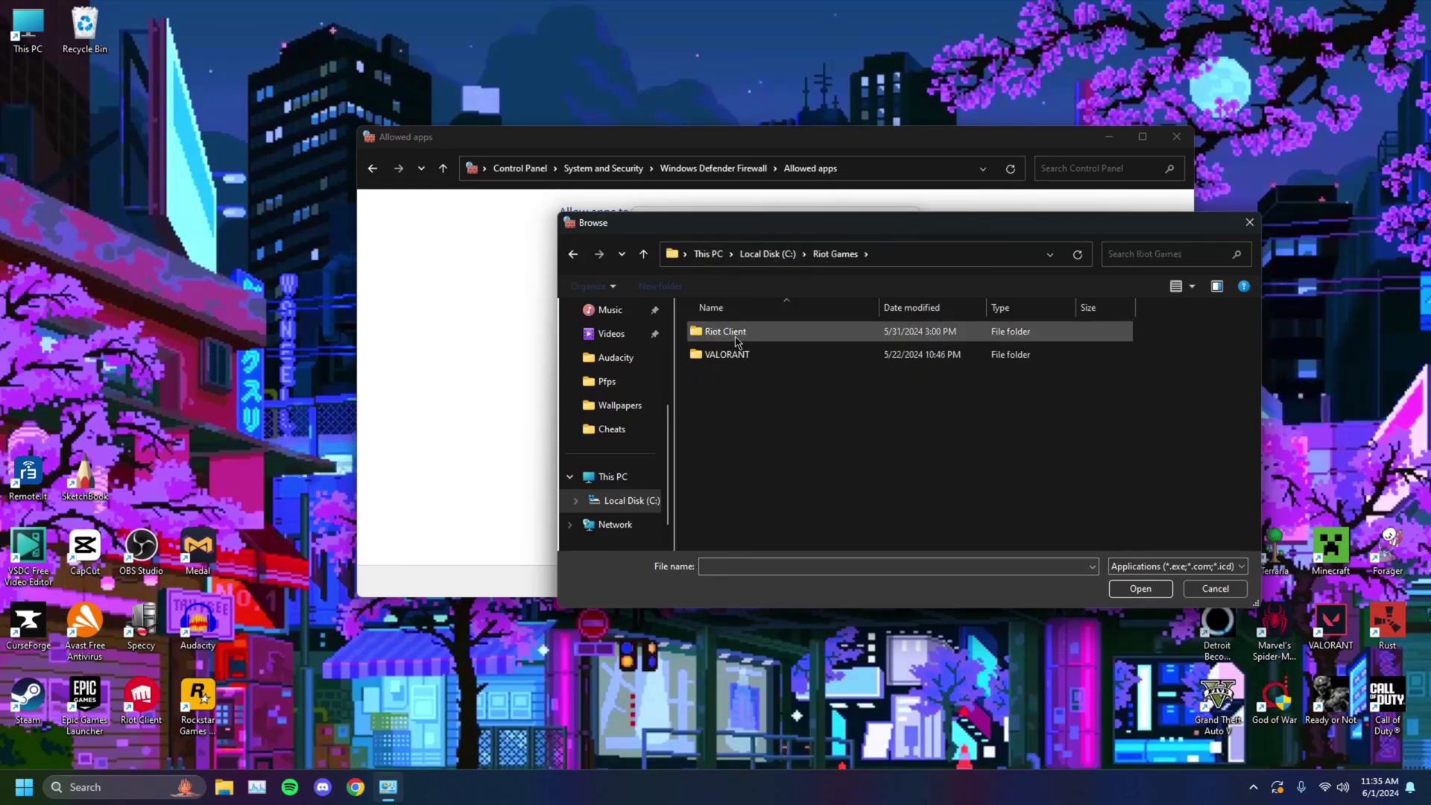
{"action": "left_click", "coordinate": [729, 337]}
{"action": "double_click", "coordinate": [729, 338]}
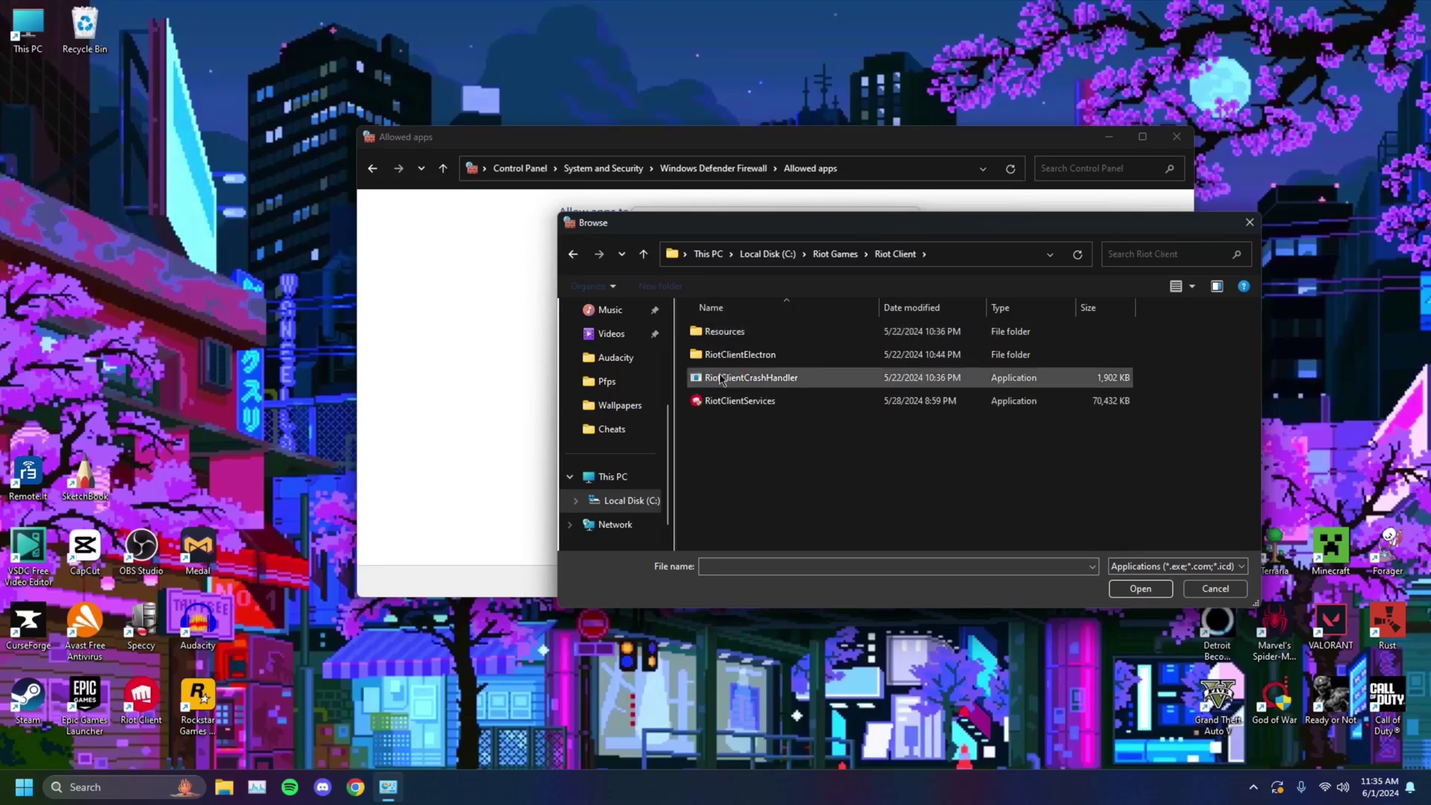
{"action": "left_click", "coordinate": [770, 406]}
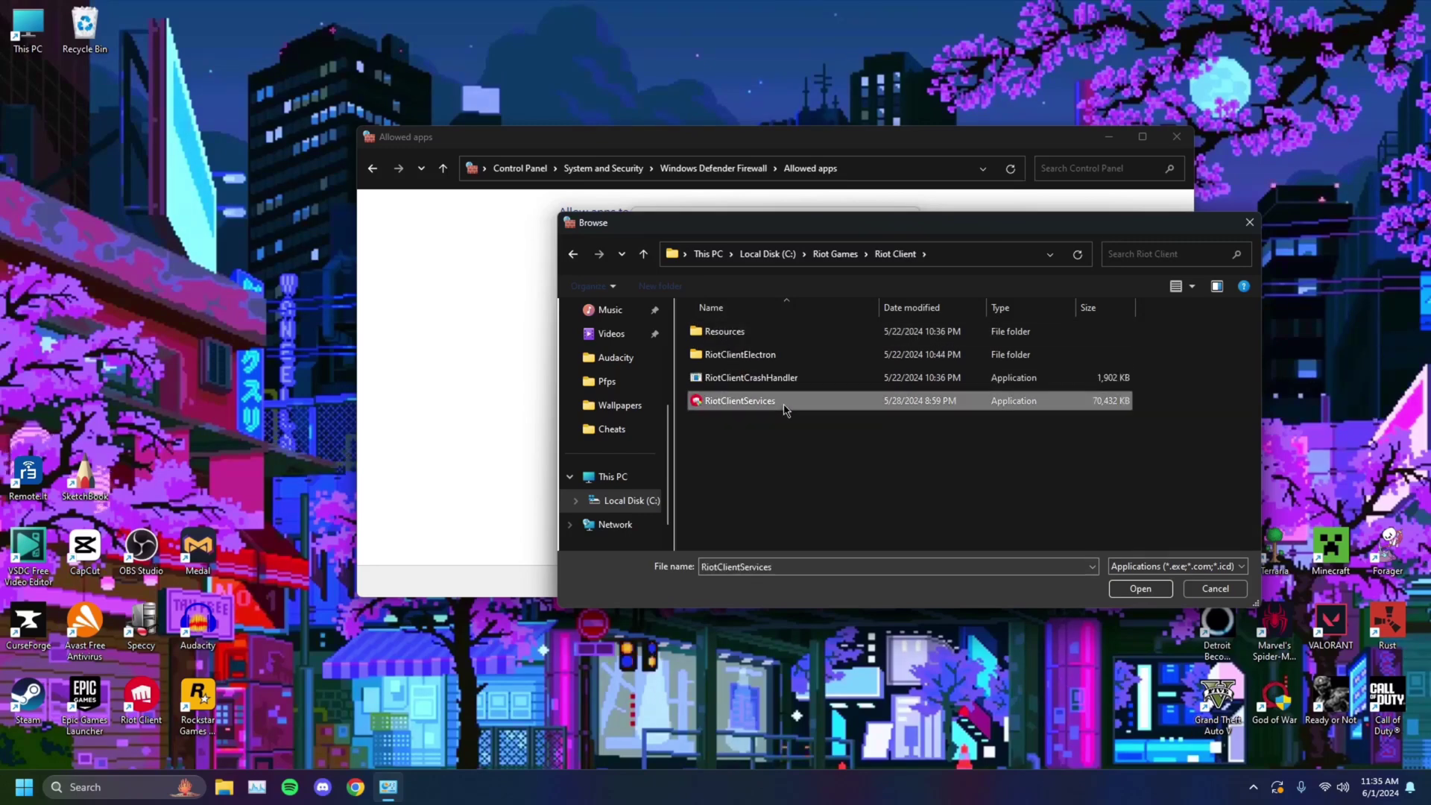
{"action": "left_click", "coordinate": [1153, 588]}
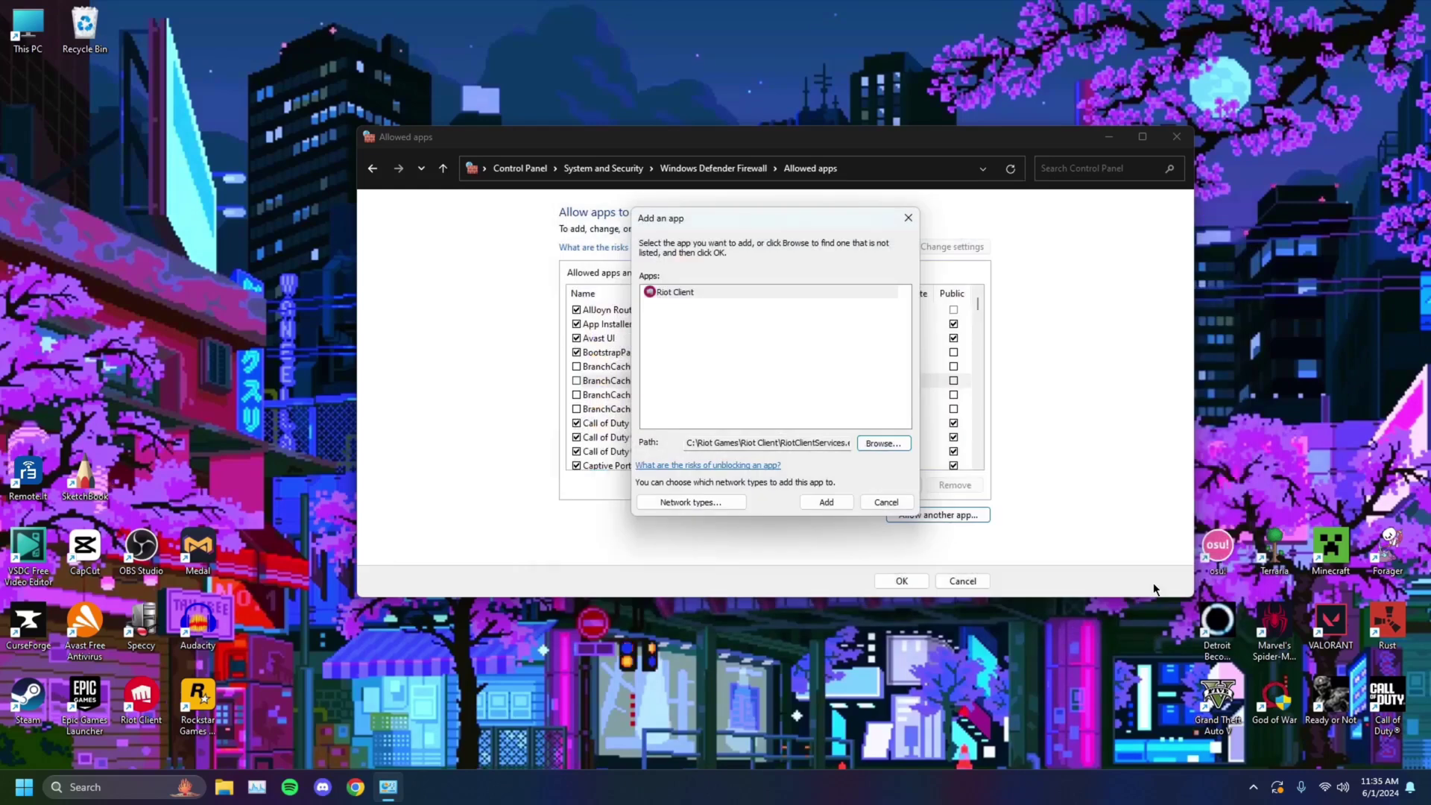
{"action": "left_click", "coordinate": [825, 502]}
{"action": "left_click", "coordinate": [804, 445]}
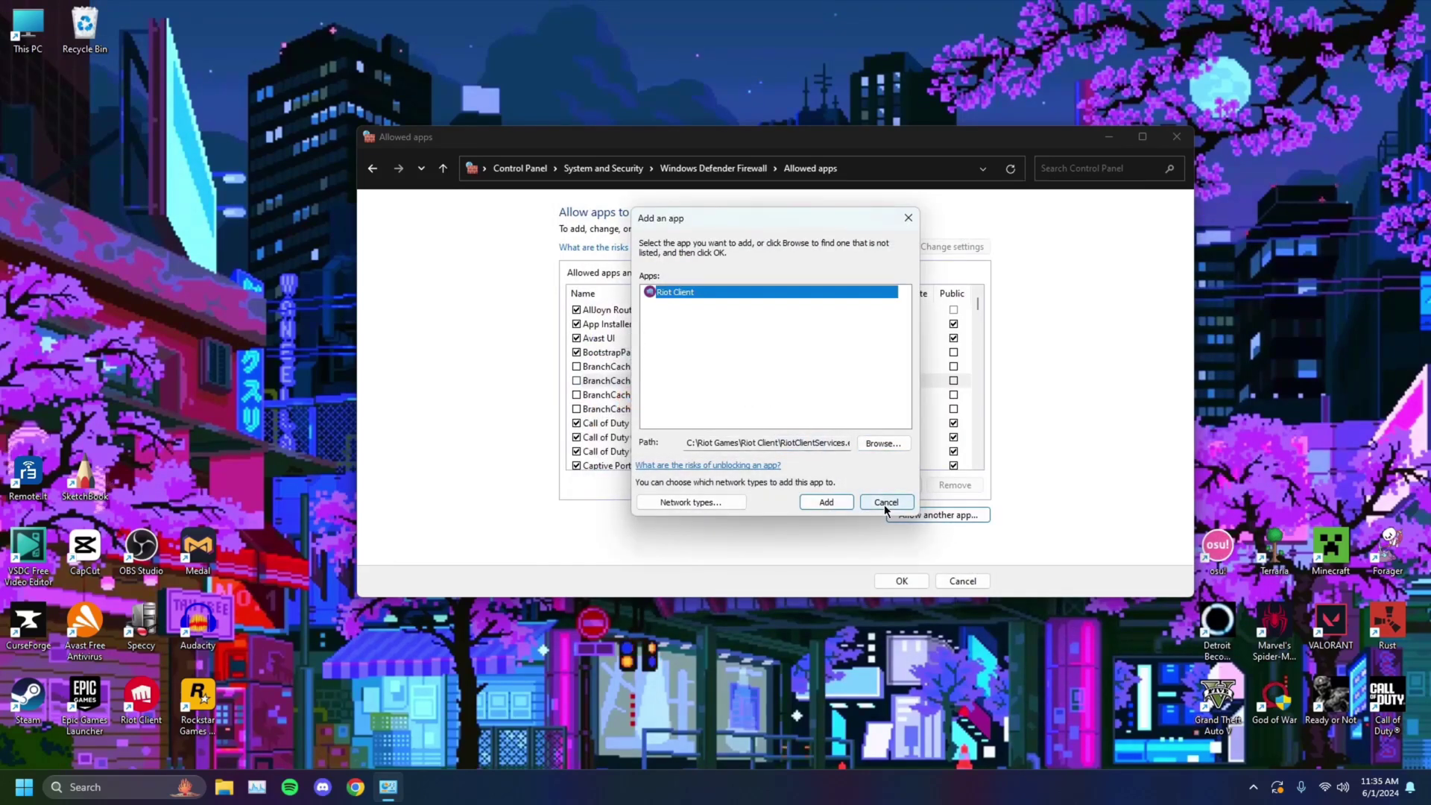
{"action": "left_click", "coordinate": [884, 503]}
Find VALORANT in the allowed apps list and check its Private and Public settings.
{"action": "left_click", "coordinate": [656, 340]}
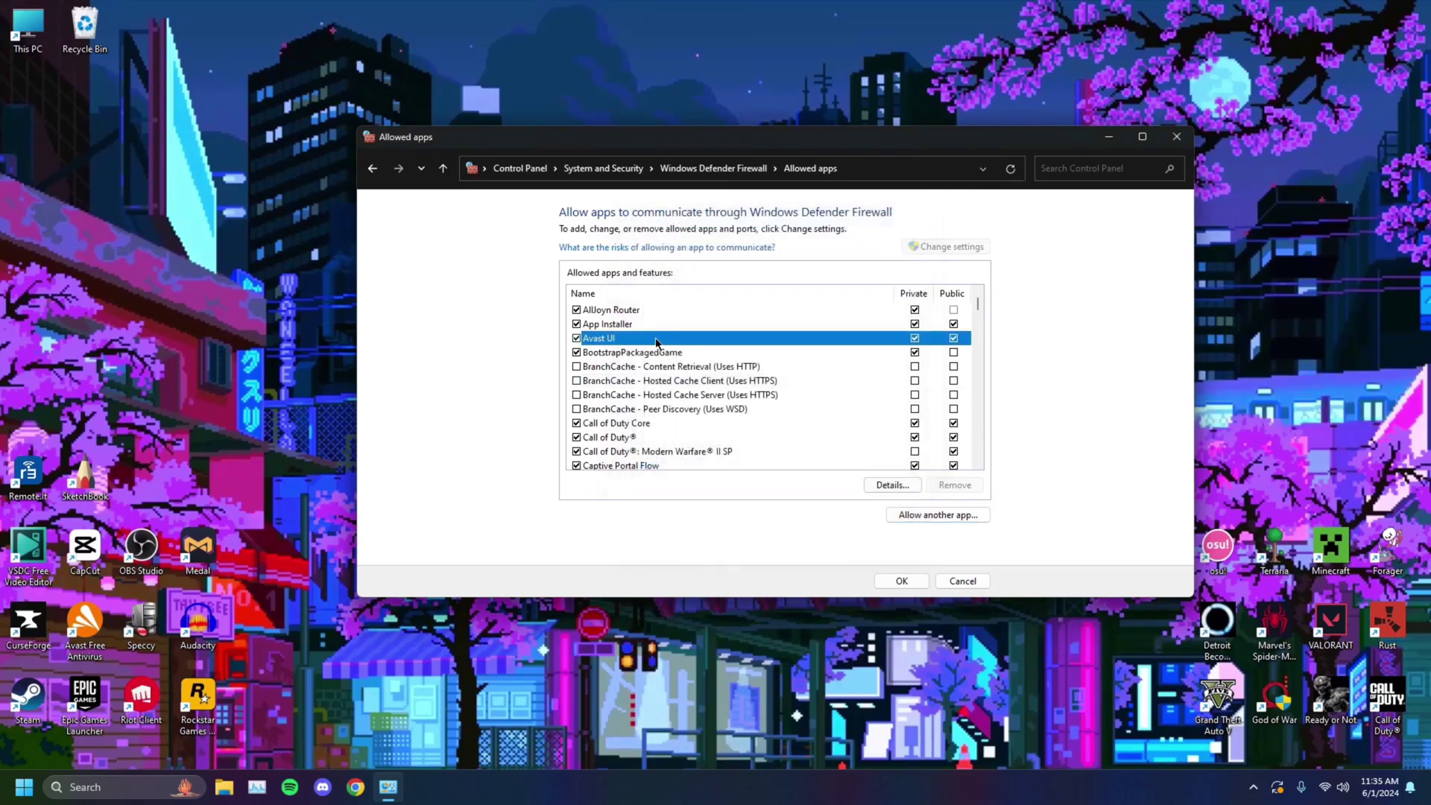
{"action": "key", "text": "v"}
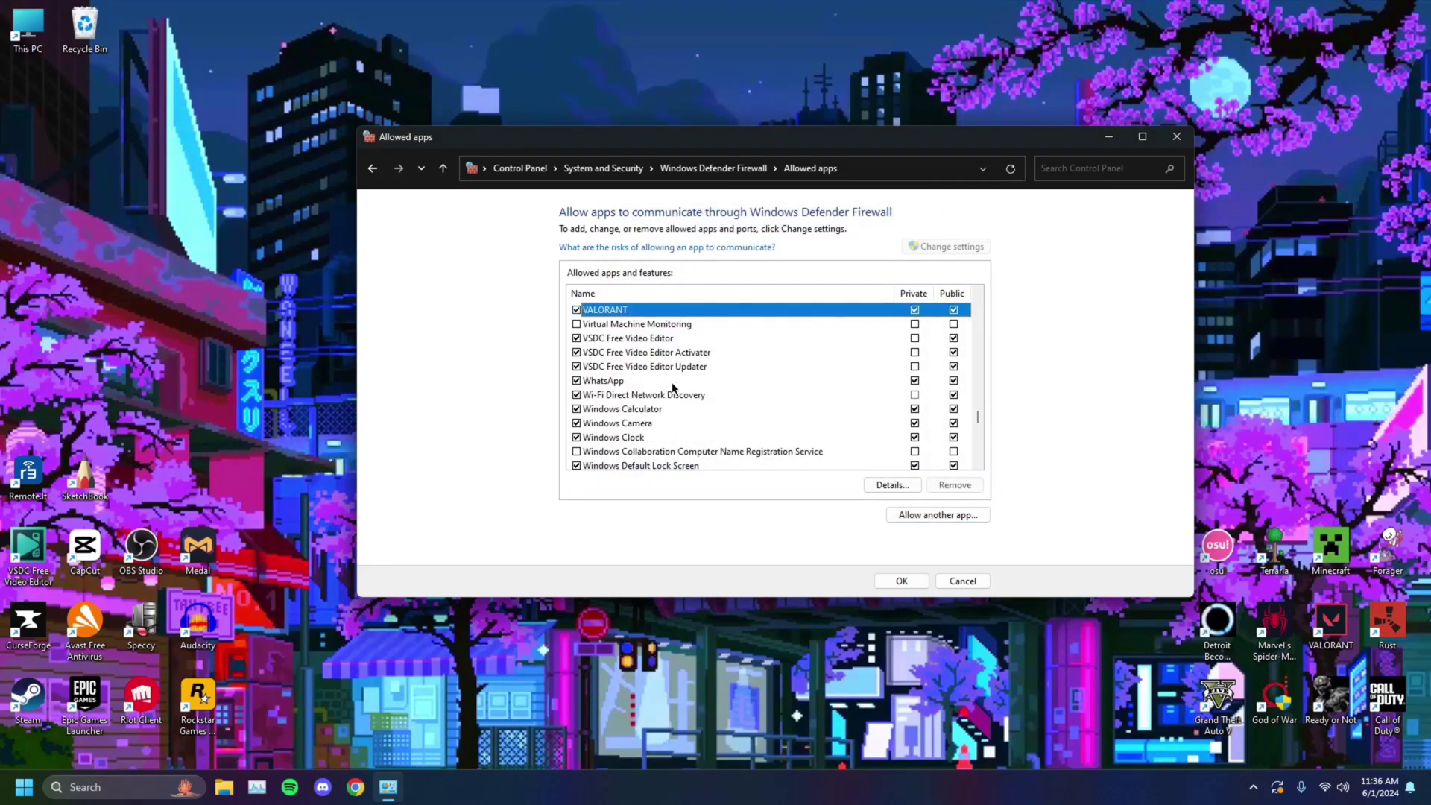
{"action": "key", "text": "v"}
{"action": "key", "text": "v"}
{"action": "key", "text": "v"}
{"action": "key", "text": "v"}
{"action": "key", "text": "v"}
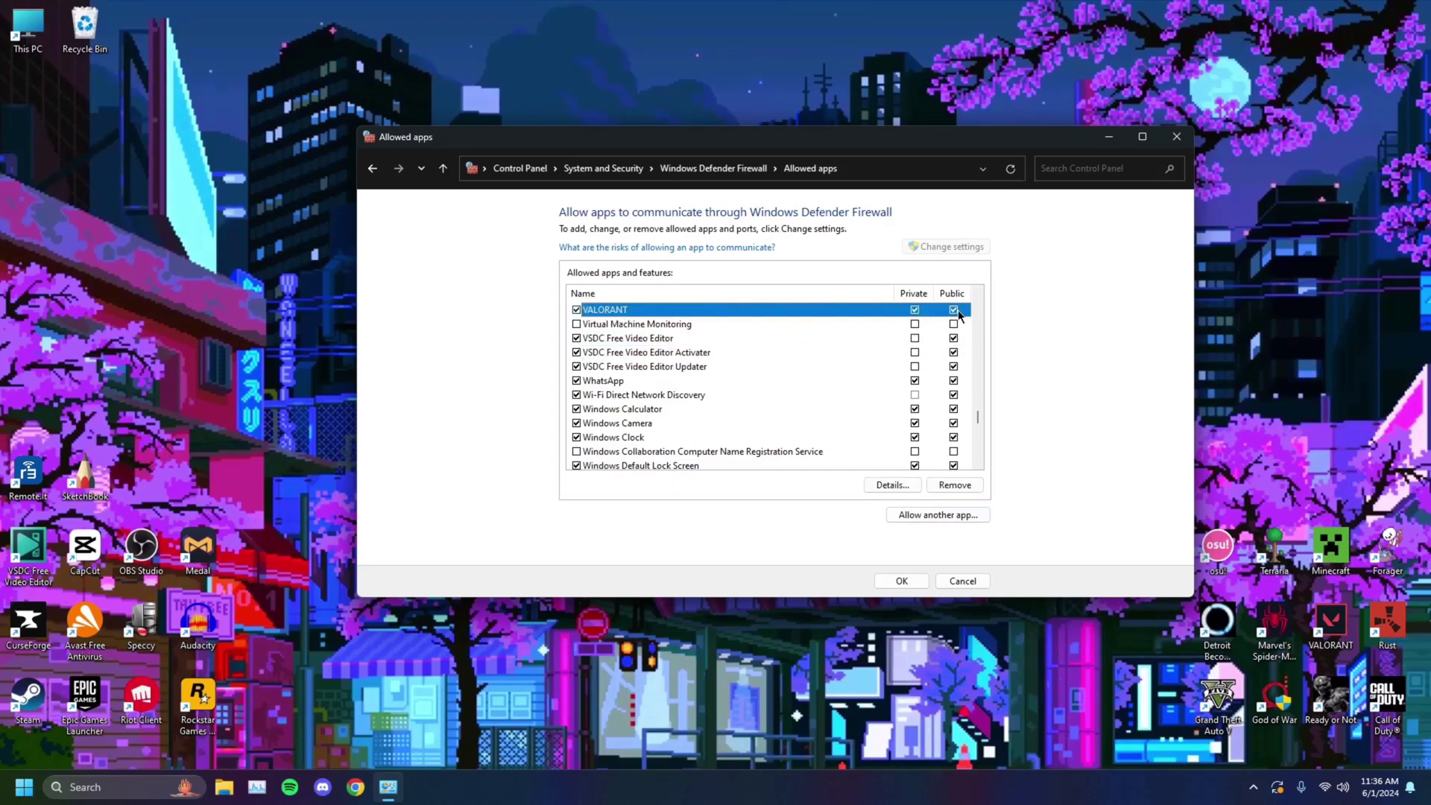
{"action": "double_click", "coordinate": [918, 317]}
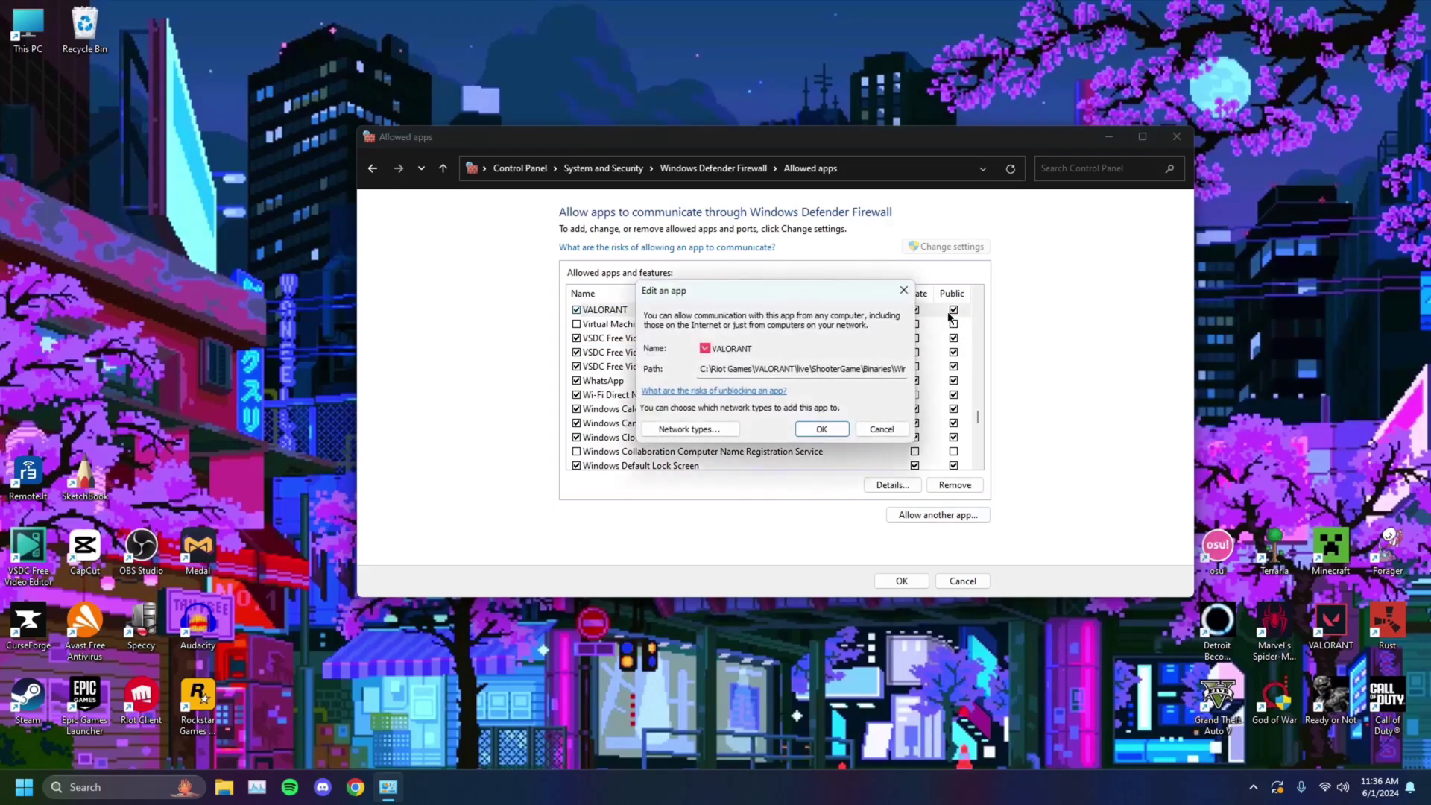
{"action": "left_click", "coordinate": [880, 427]}
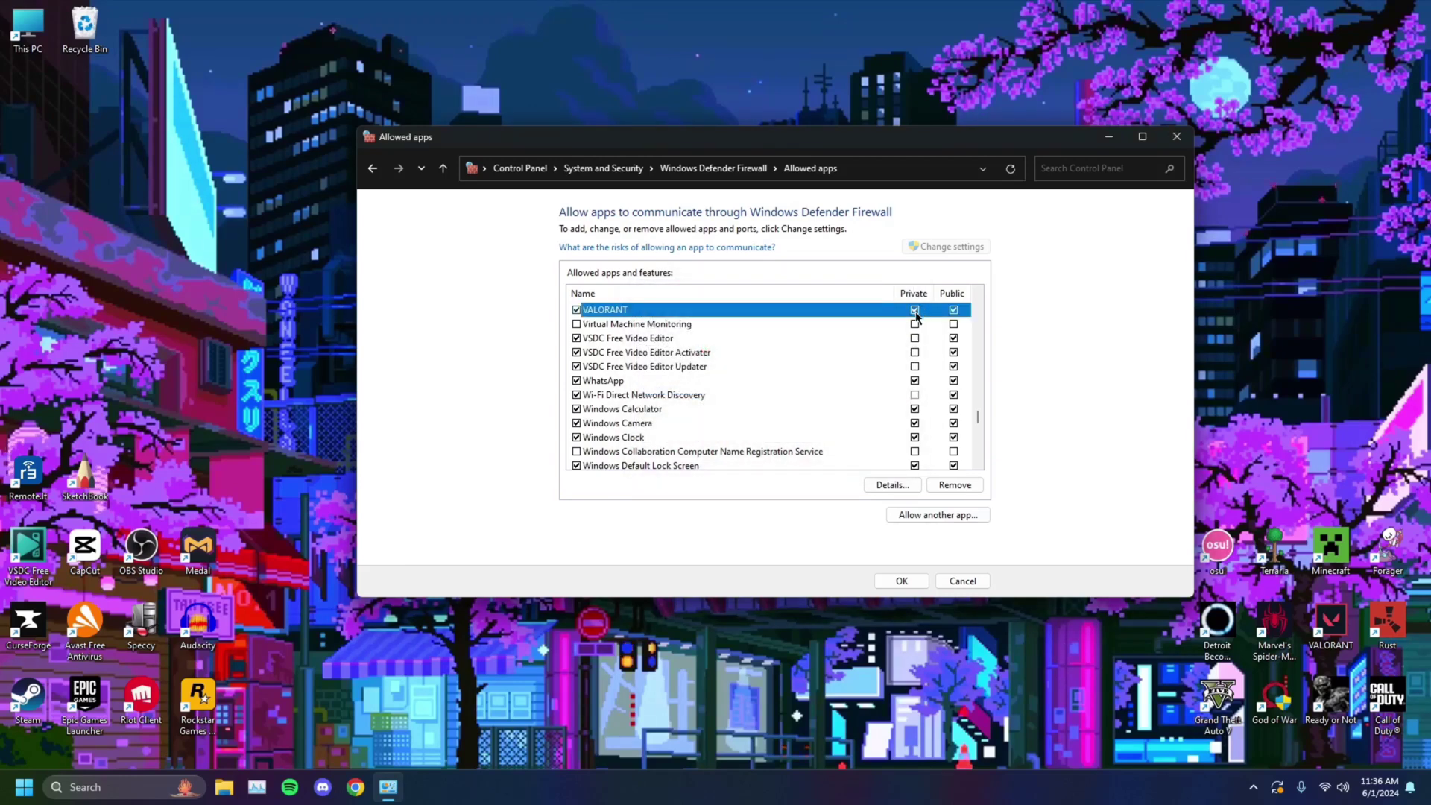
Check the Riot Client entries in the list, then save the allowed apps with OK.
{"action": "scroll", "coordinate": [905, 335], "scroll_direction": "up", "scroll_amount": 1}
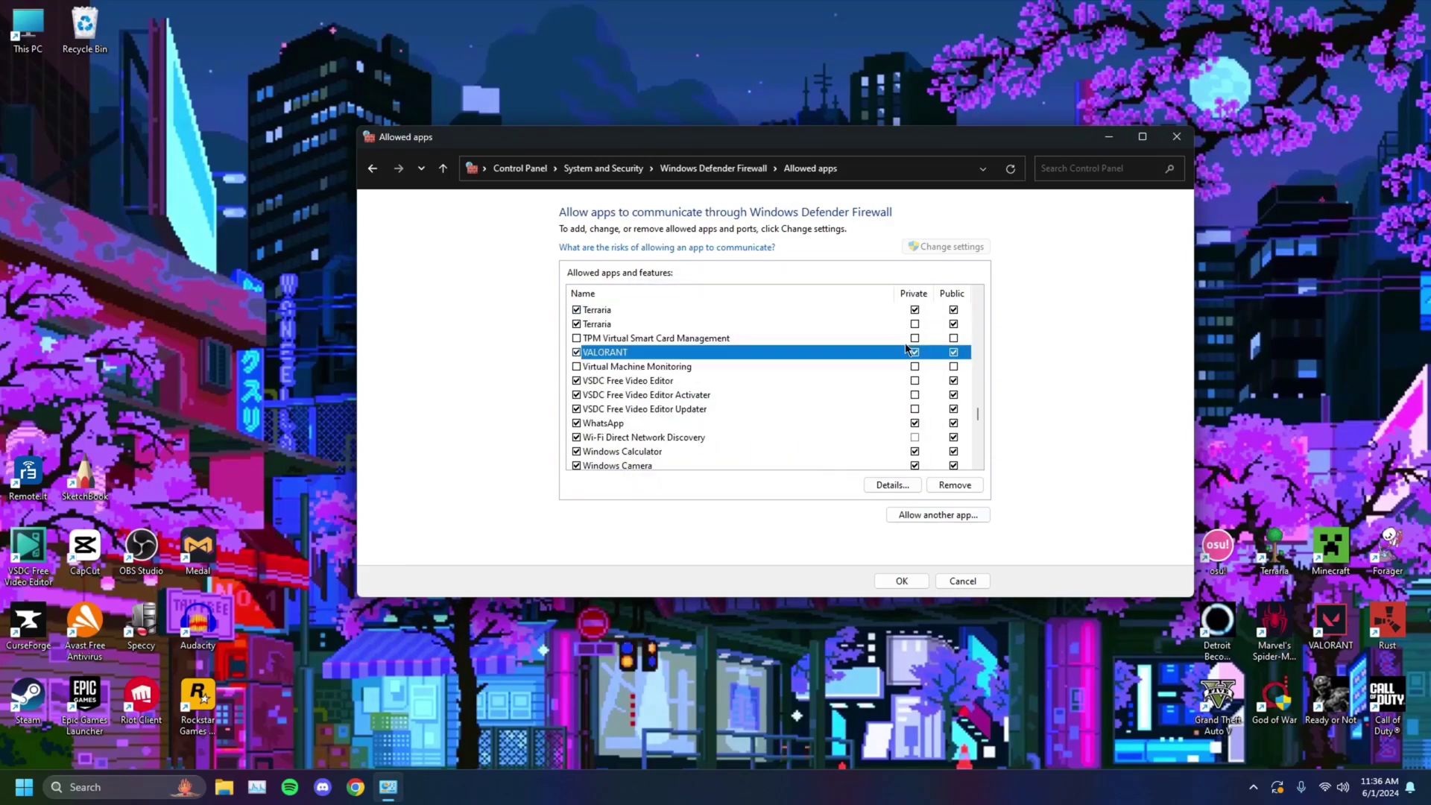
{"action": "key", "text": "r"}
{"action": "key", "text": "r"}
{"action": "key", "text": "r"}
{"action": "key", "text": "r"}
{"action": "key", "text": "r"}
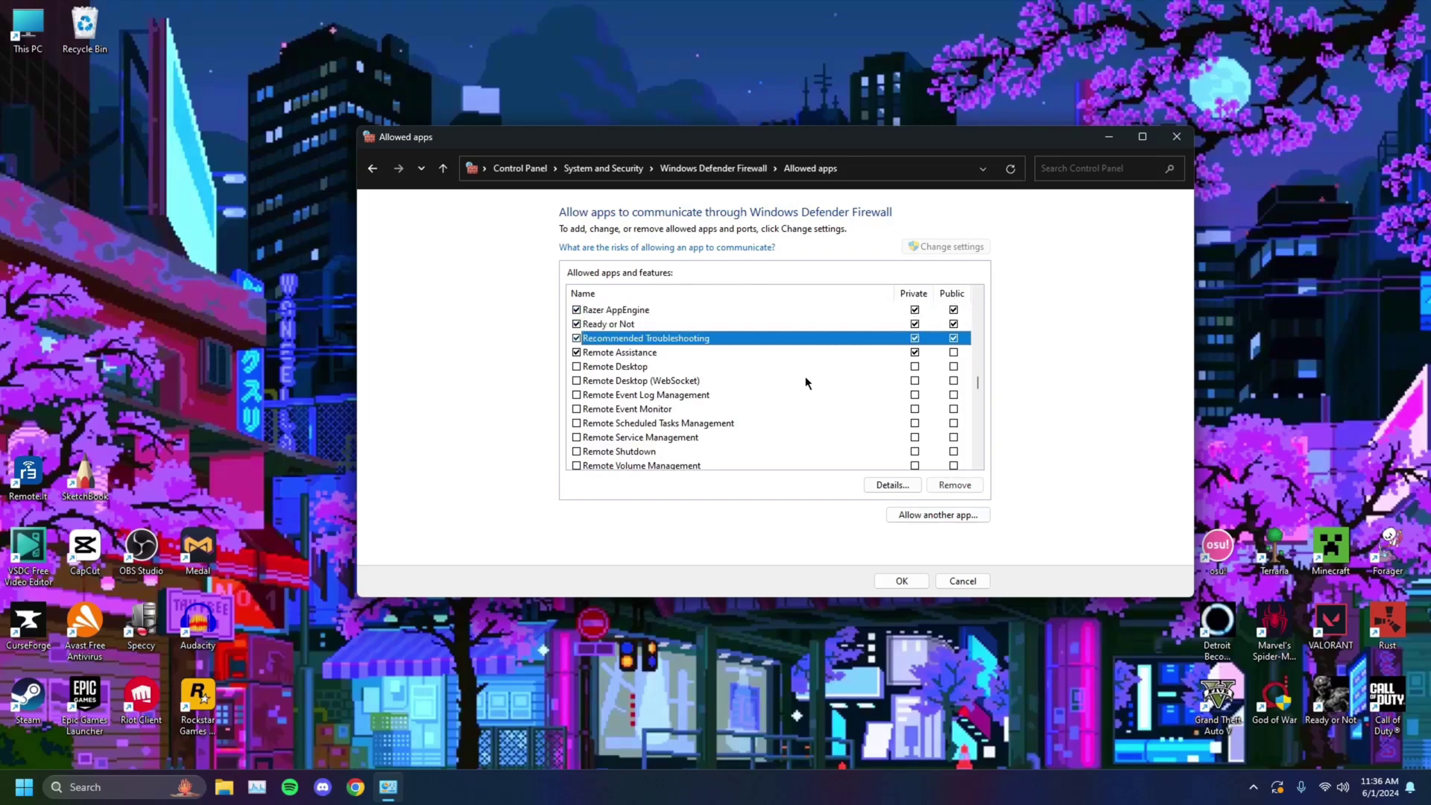
{"action": "key", "text": "r"}
{"action": "key", "text": "r"}
{"action": "key", "text": "r"}
{"action": "key", "text": "r"}
{"action": "key", "text": "r"}
{"action": "key", "text": "r"}
{"action": "key", "text": "r"}
{"action": "key", "text": "r"}
{"action": "key", "text": "r"}
{"action": "key", "text": "r"}
{"action": "key", "text": "r"}
{"action": "key", "text": "r"}
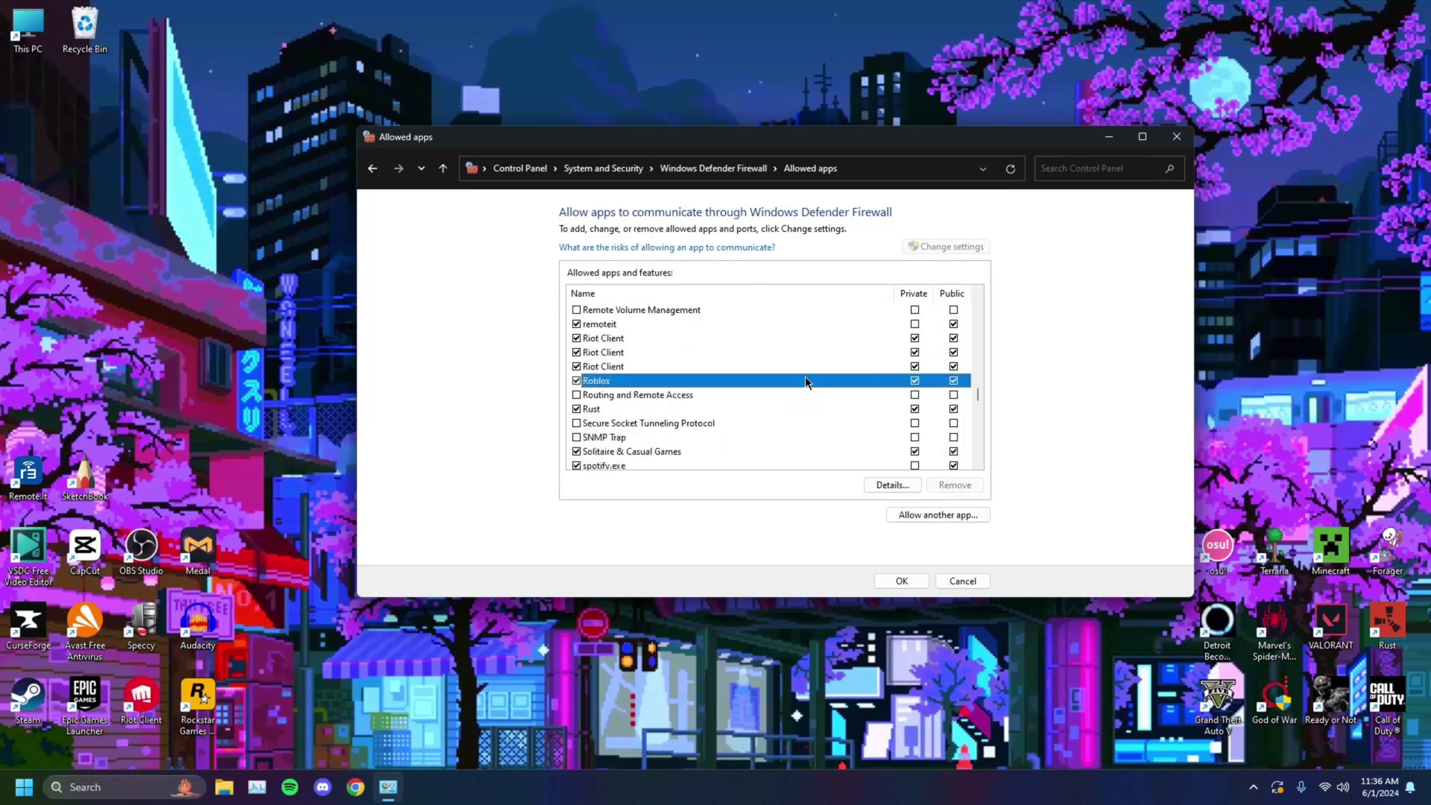
{"action": "left_click", "coordinate": [617, 382]}
{"action": "key", "text": "Down"}
{"action": "key", "text": "Down"}
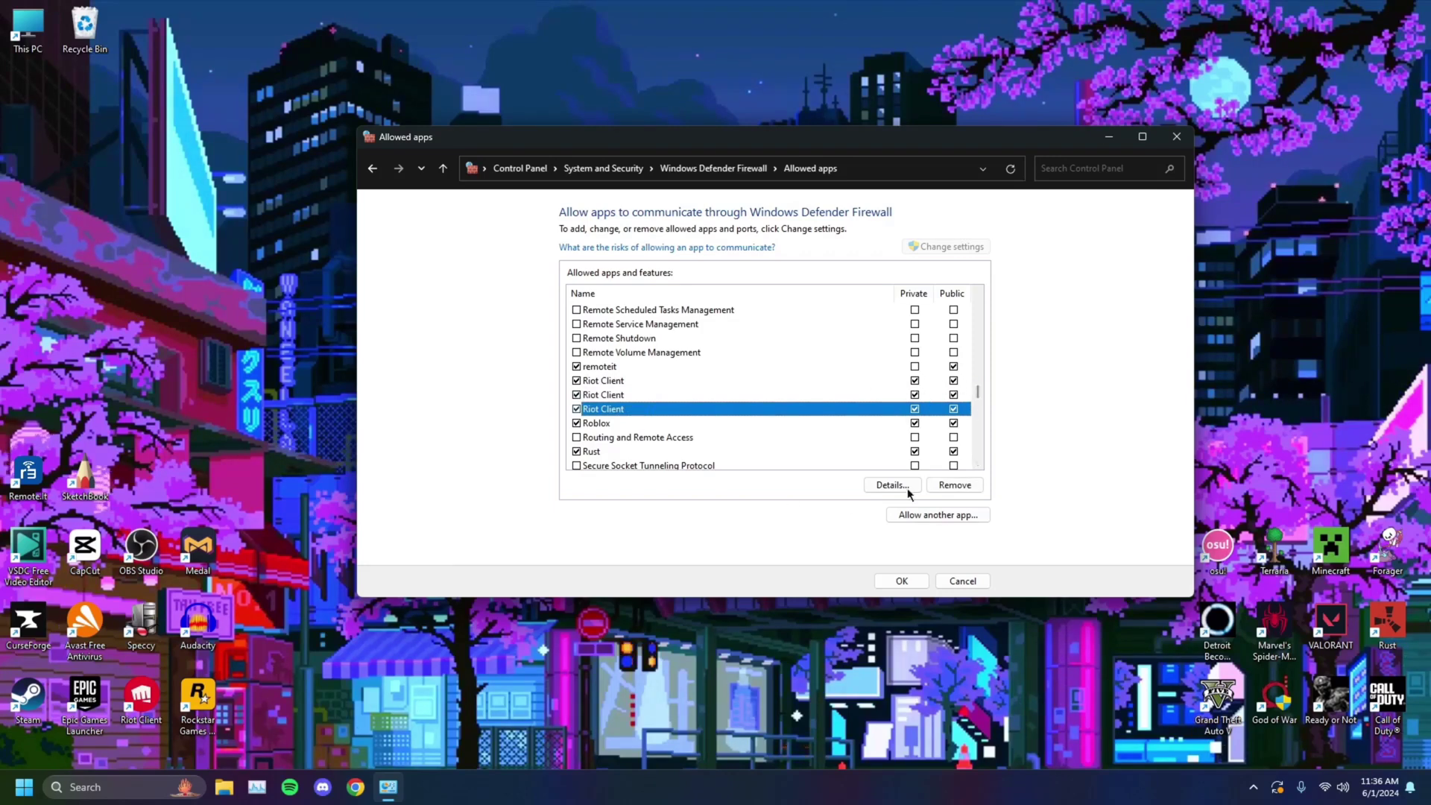
{"action": "left_click", "coordinate": [899, 582]}
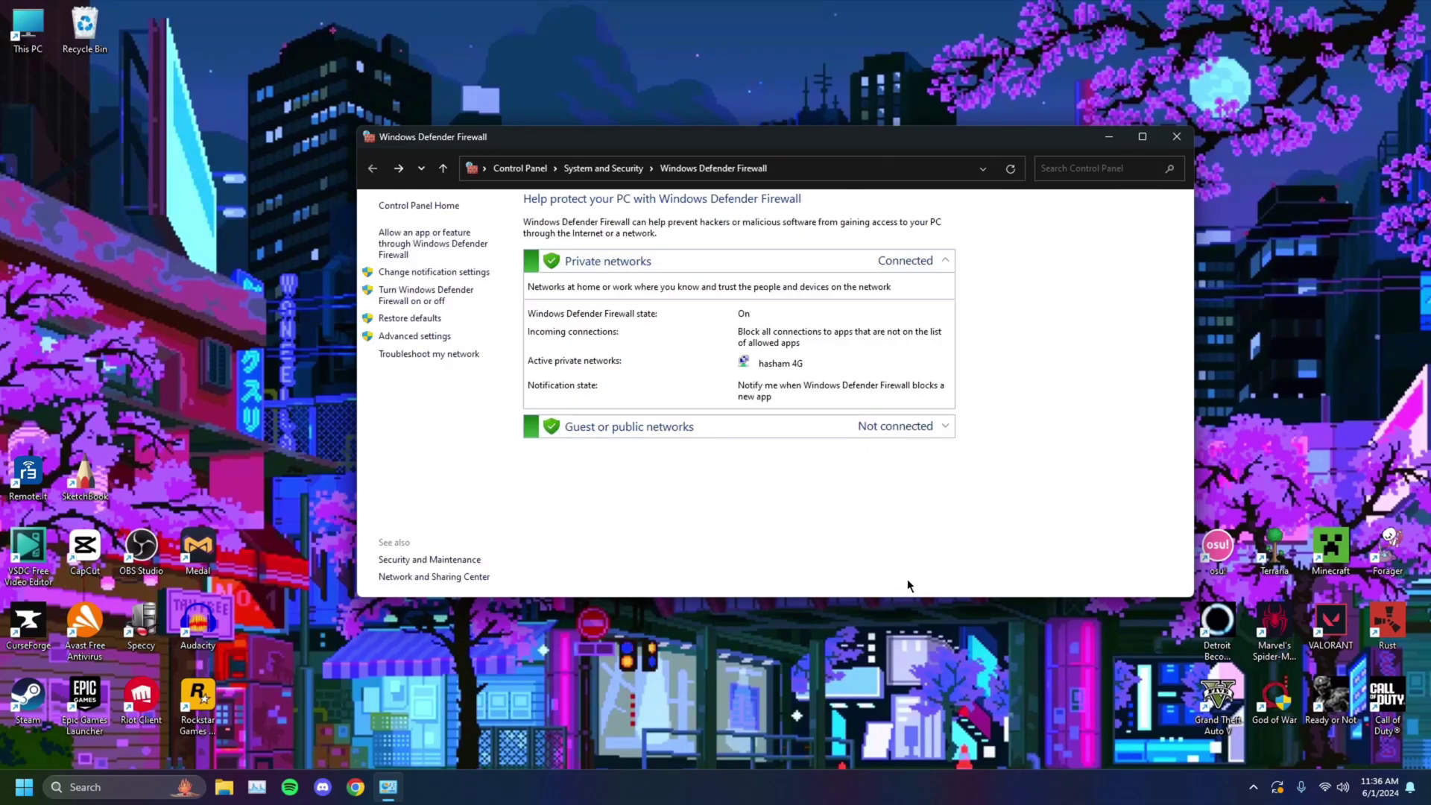
Recheck the Riot Client entries in the allowed apps list, then close the firewall window.
{"action": "left_click", "coordinate": [444, 239]}
{"action": "key", "text": "r"}
{"action": "key", "text": "r"}
{"action": "key", "text": "r"}
{"action": "key", "text": "r"}
{"action": "key", "text": "r"}
{"action": "key", "text": "r"}
{"action": "key", "text": "r"}
{"action": "key", "text": "r"}
{"action": "key", "text": "r"}
{"action": "key", "text": "r"}
{"action": "key", "text": "r"}
{"action": "key", "text": "r"}
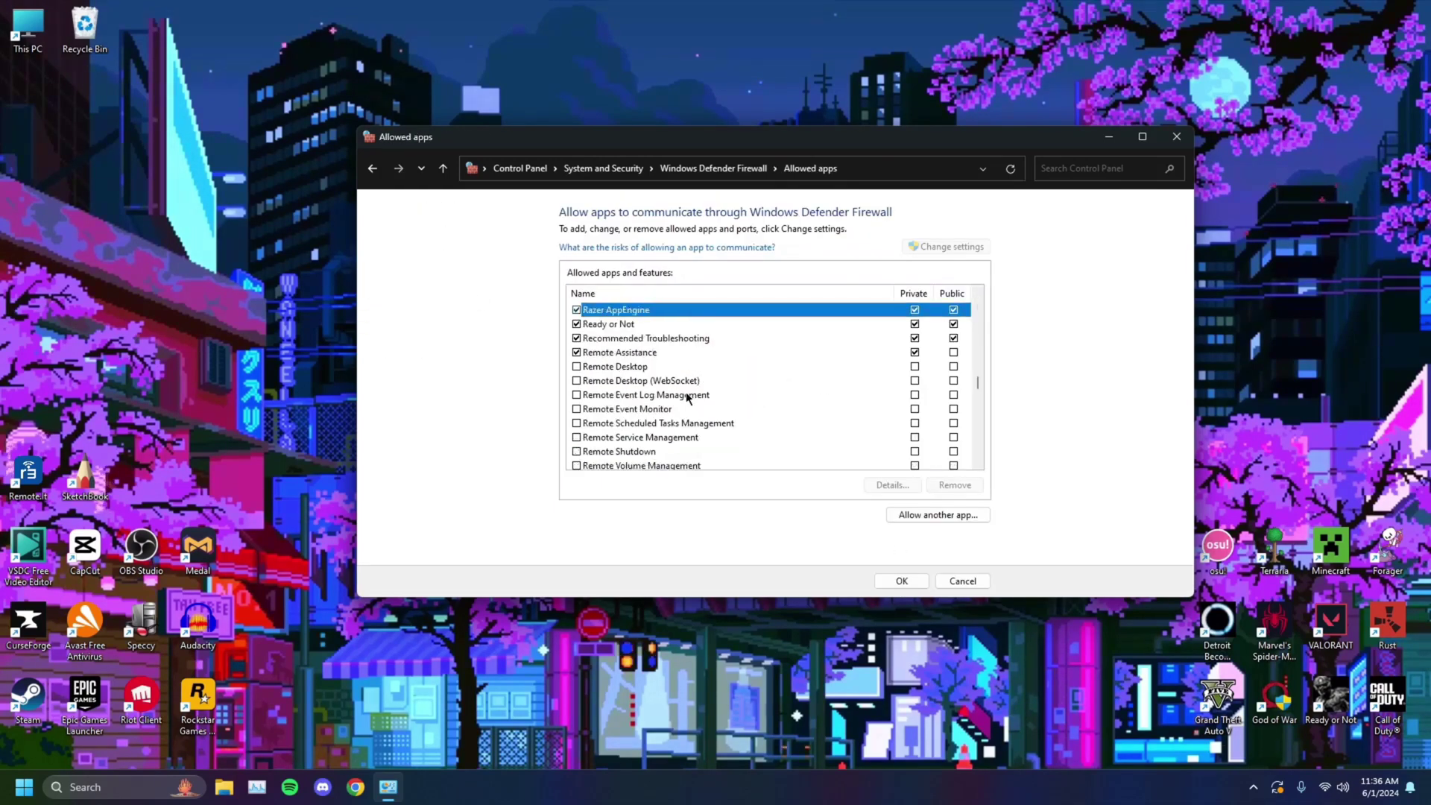
{"action": "key", "text": "r"}
{"action": "key", "text": "r"}
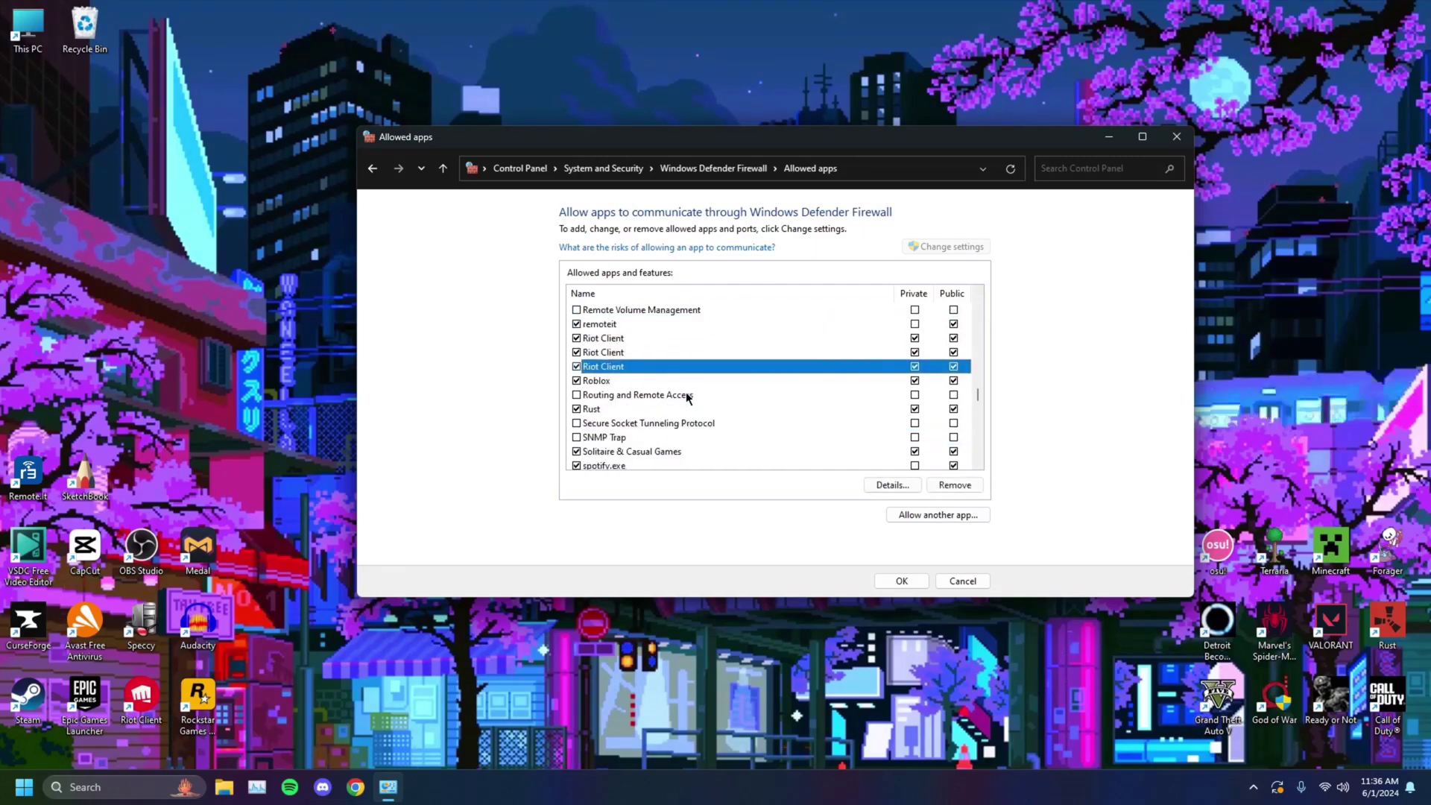
{"action": "left_click", "coordinate": [922, 578]}
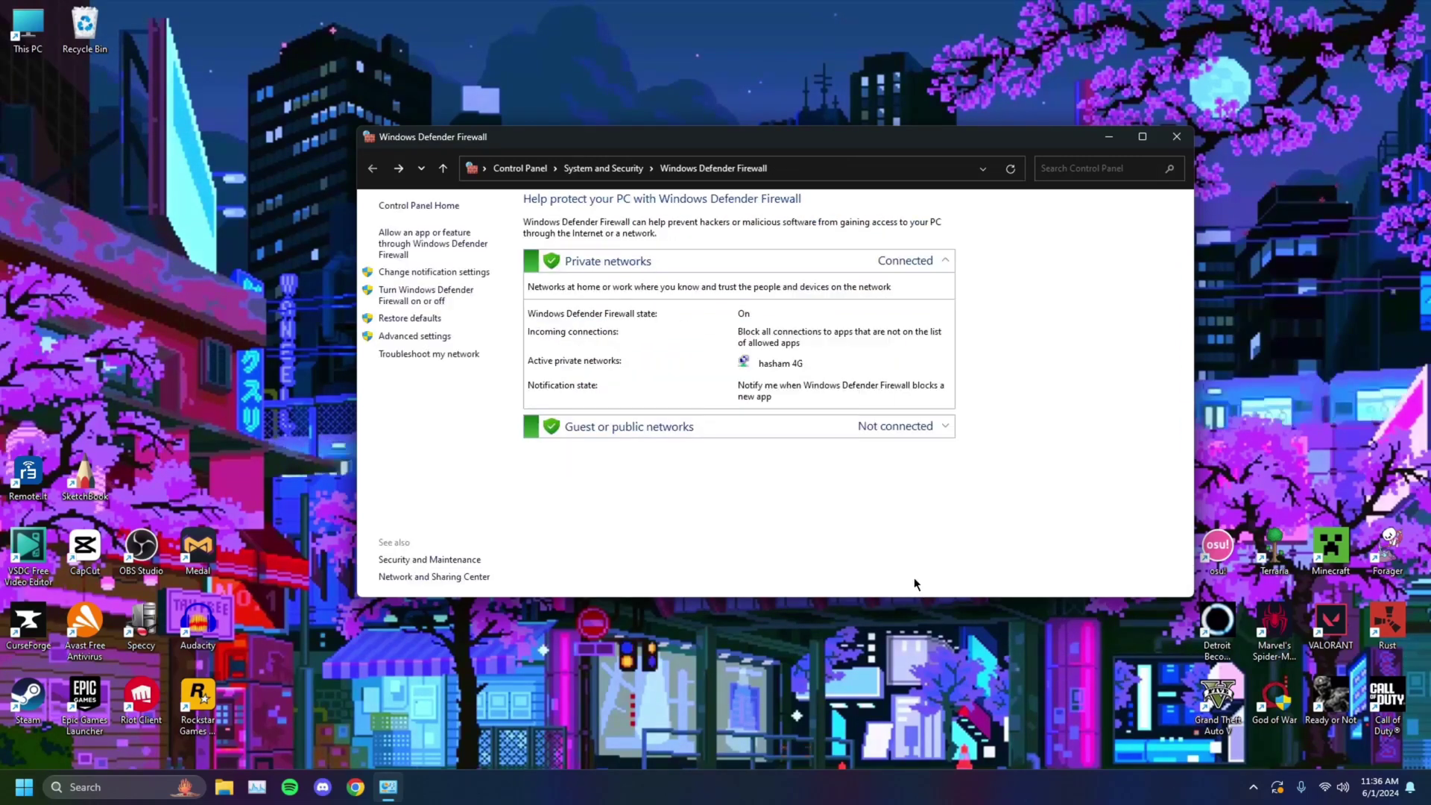
{"action": "left_click", "coordinate": [1175, 136]}
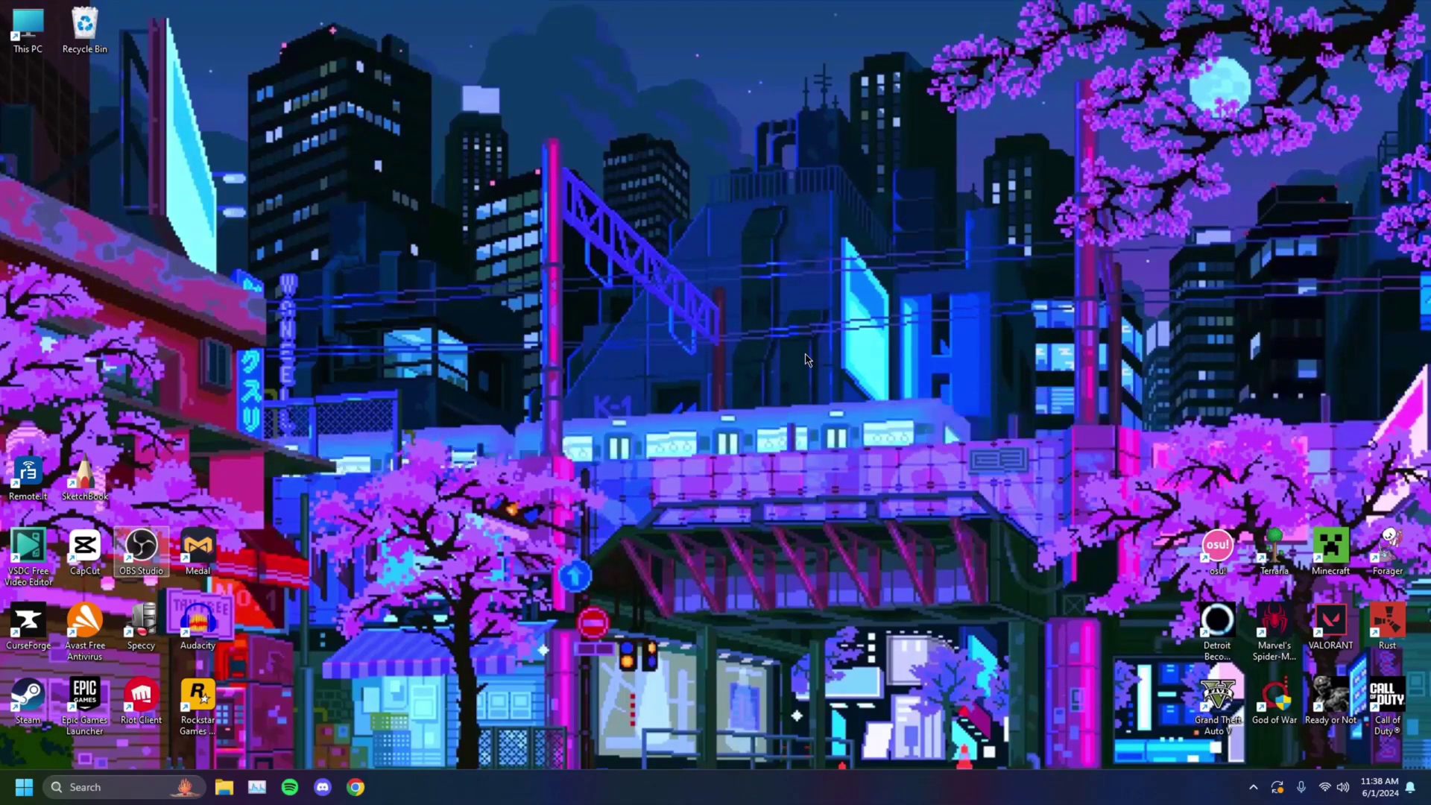
Launch Control Panel by searching 'contr' and keep View by set to Category.
{"action": "left_click", "coordinate": [123, 788]}
{"action": "type", "text": "contr"}
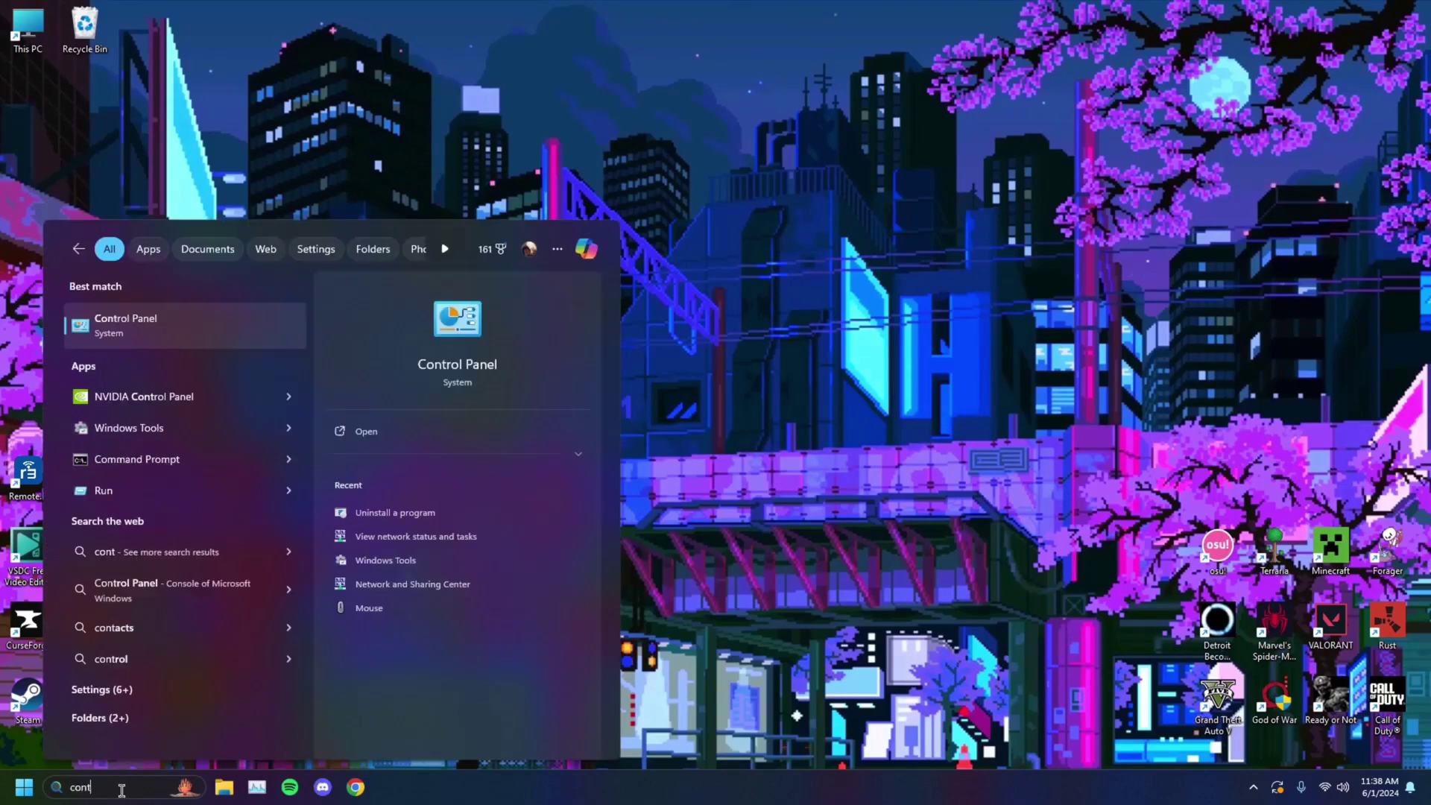
{"action": "key", "text": "Return"}
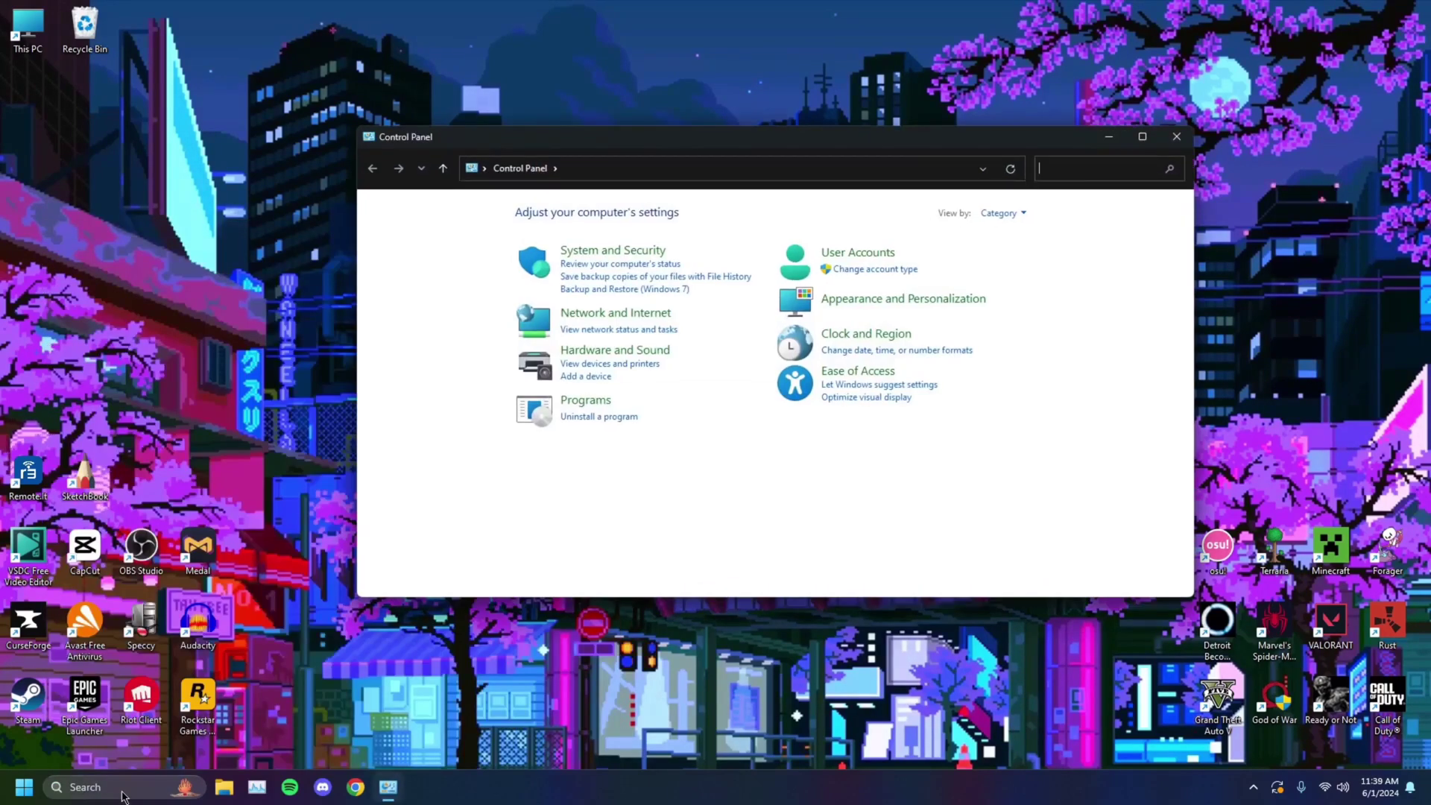
{"action": "left_click", "coordinate": [998, 213]}
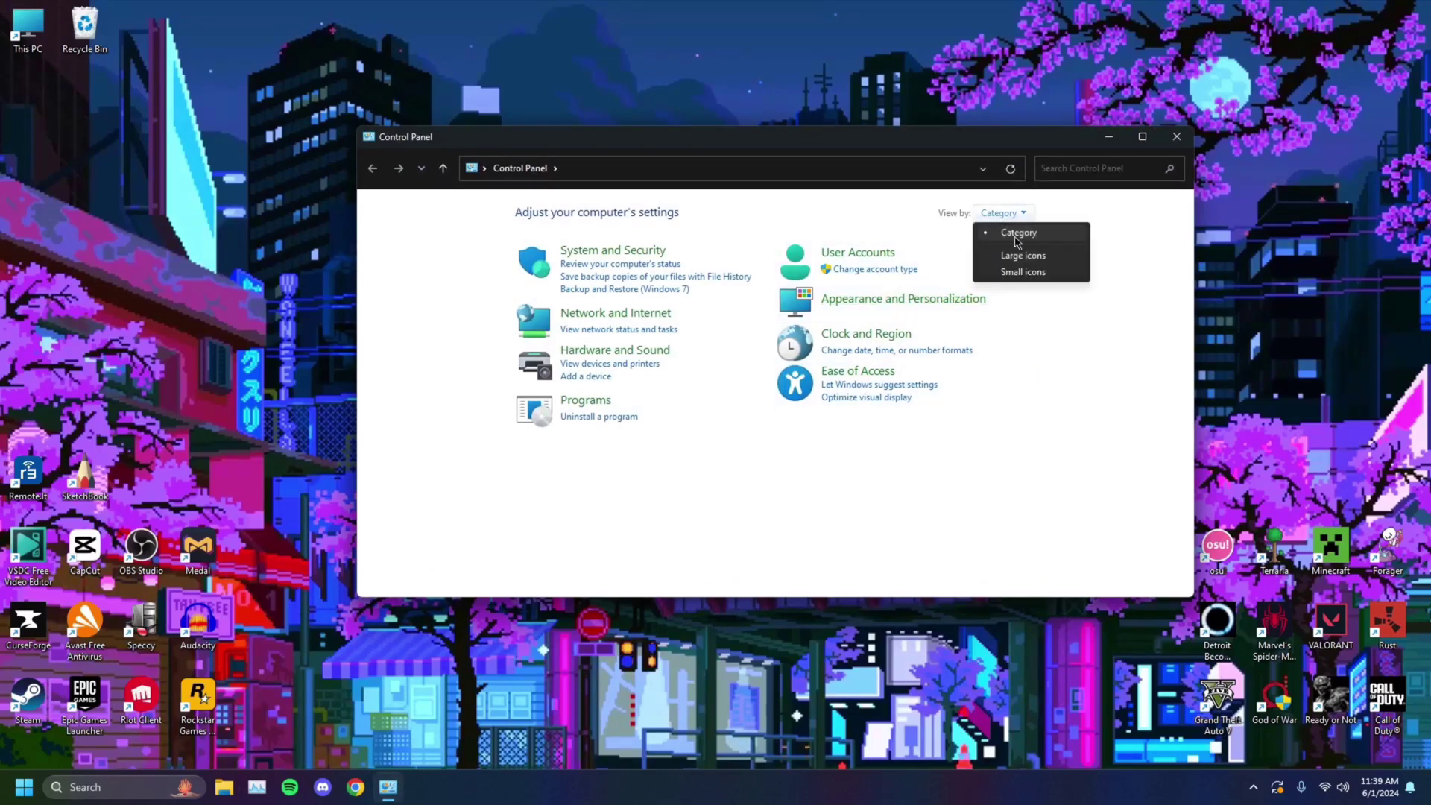
{"action": "left_click", "coordinate": [1024, 235]}
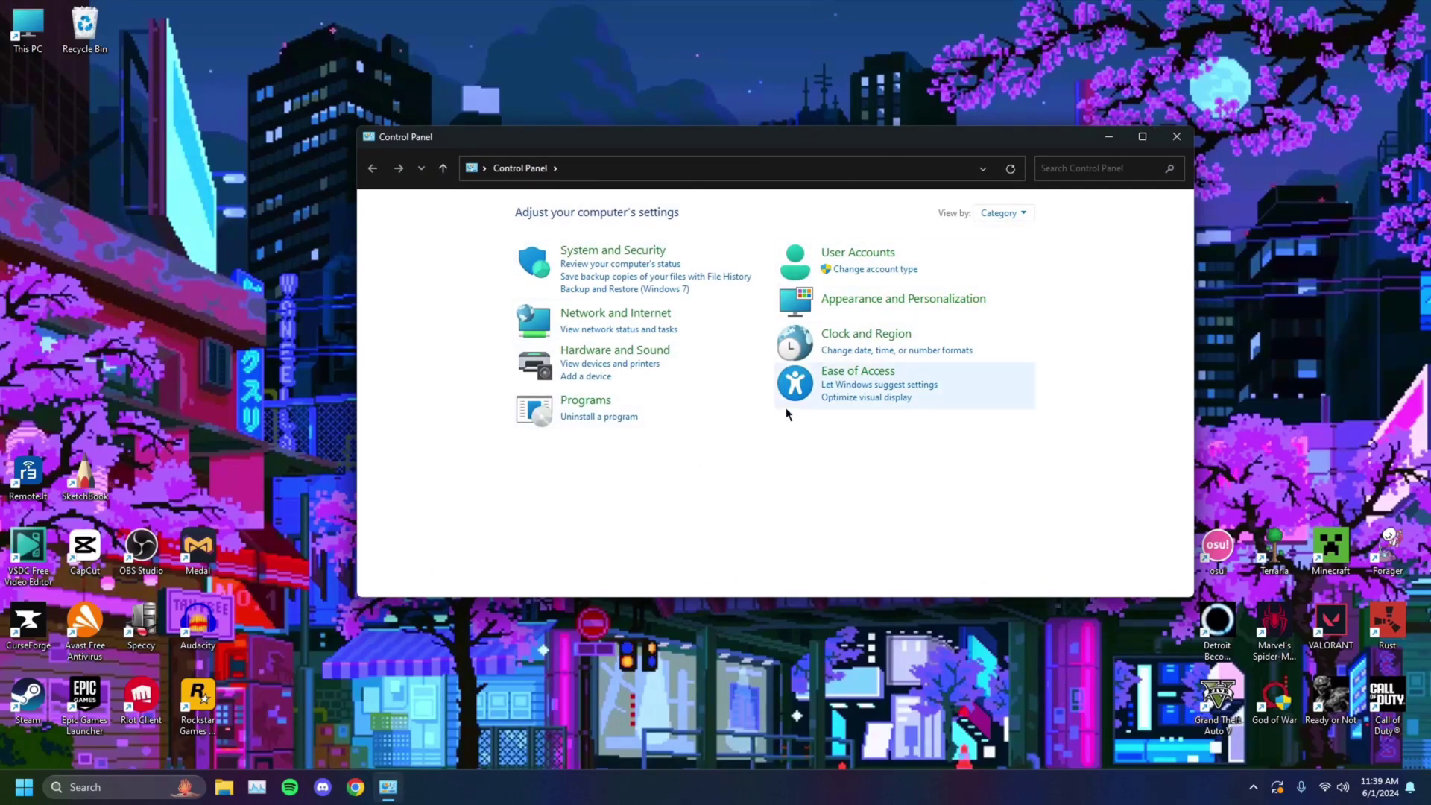
Go through Network and Sharing Center to Wi-Fi 2's Internet Protocol Version 4 (TCP/IPv4) properties.
{"action": "left_click", "coordinate": [632, 314]}
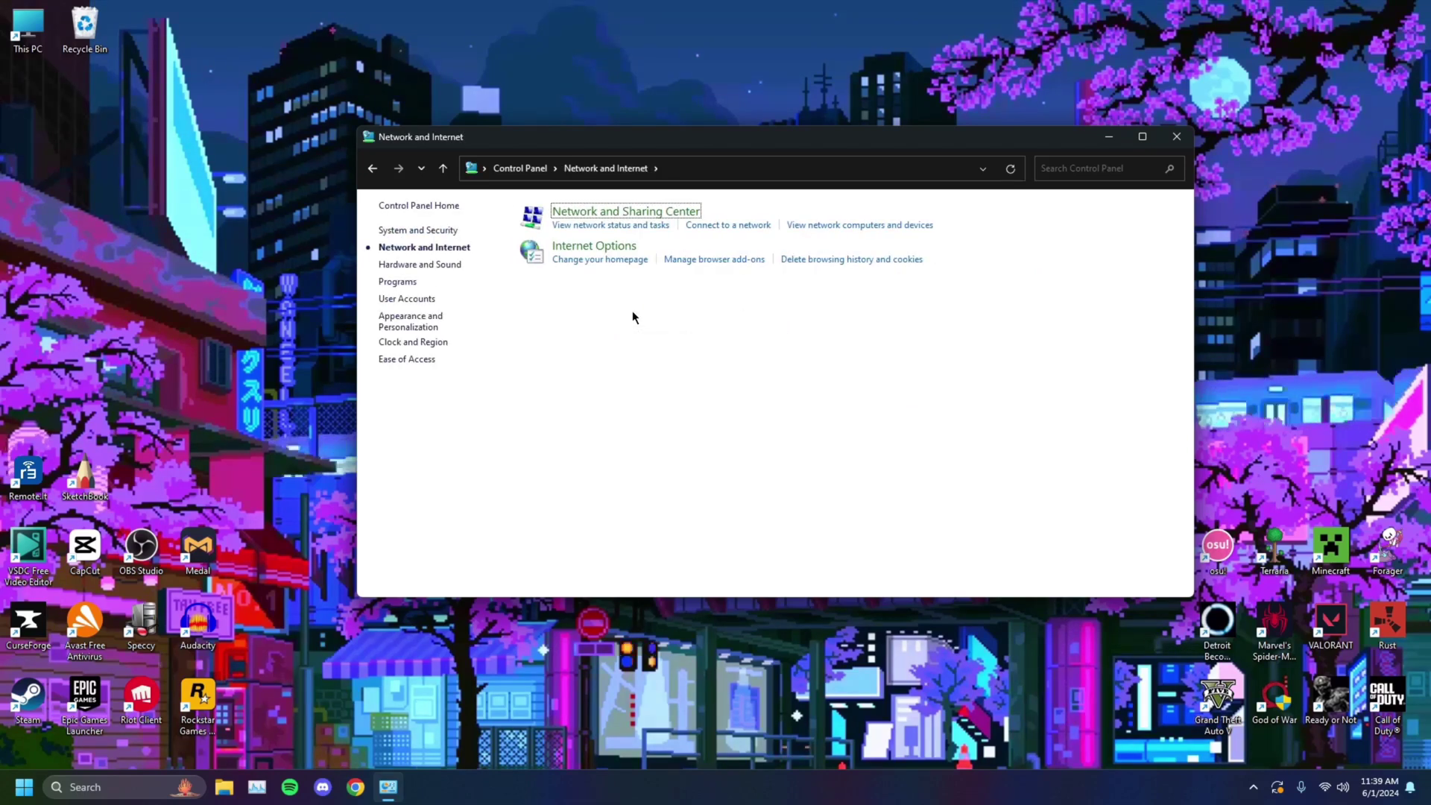
{"action": "left_click", "coordinate": [624, 226]}
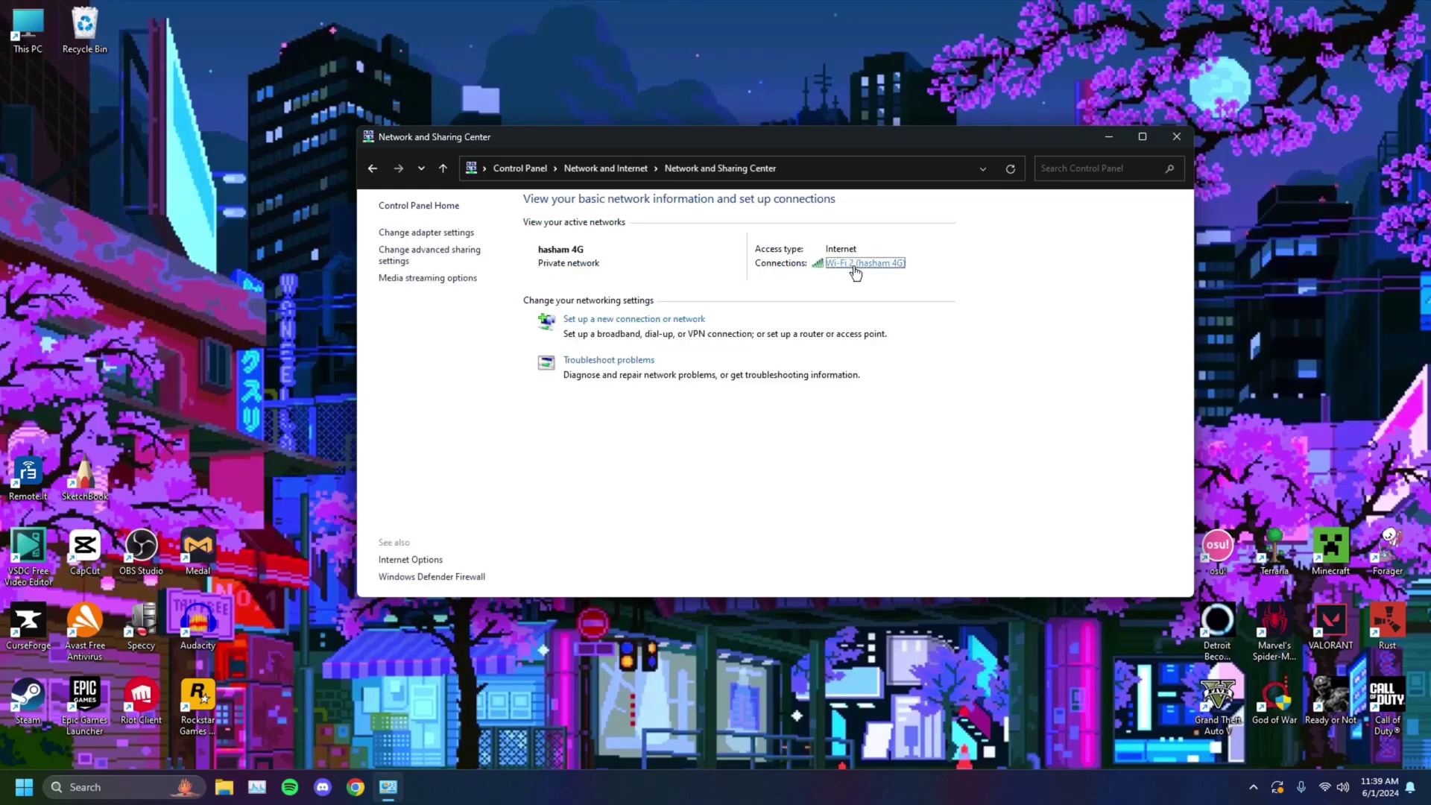
{"action": "left_click", "coordinate": [854, 267]}
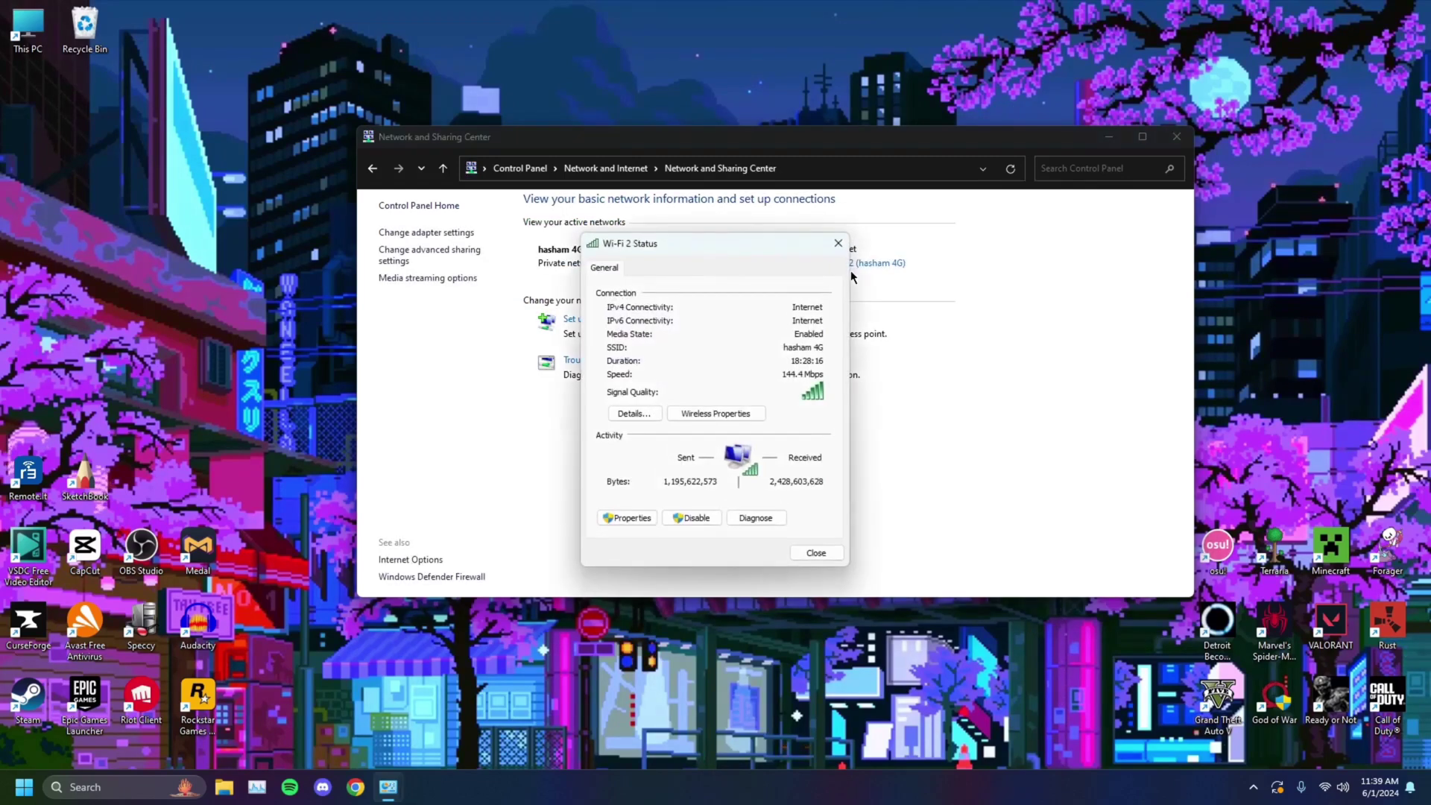
{"action": "left_click", "coordinate": [633, 520]}
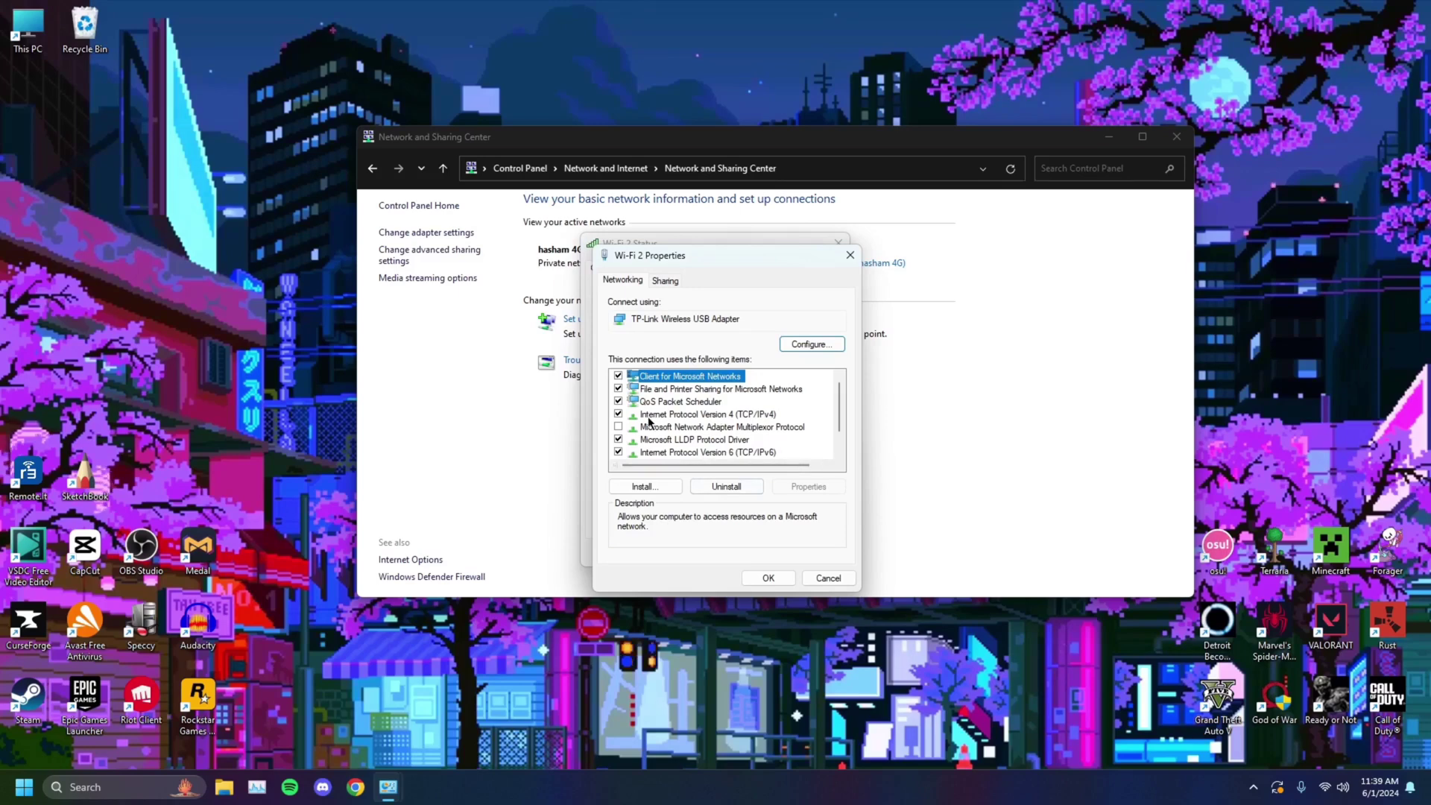
{"action": "left_click", "coordinate": [745, 416]}
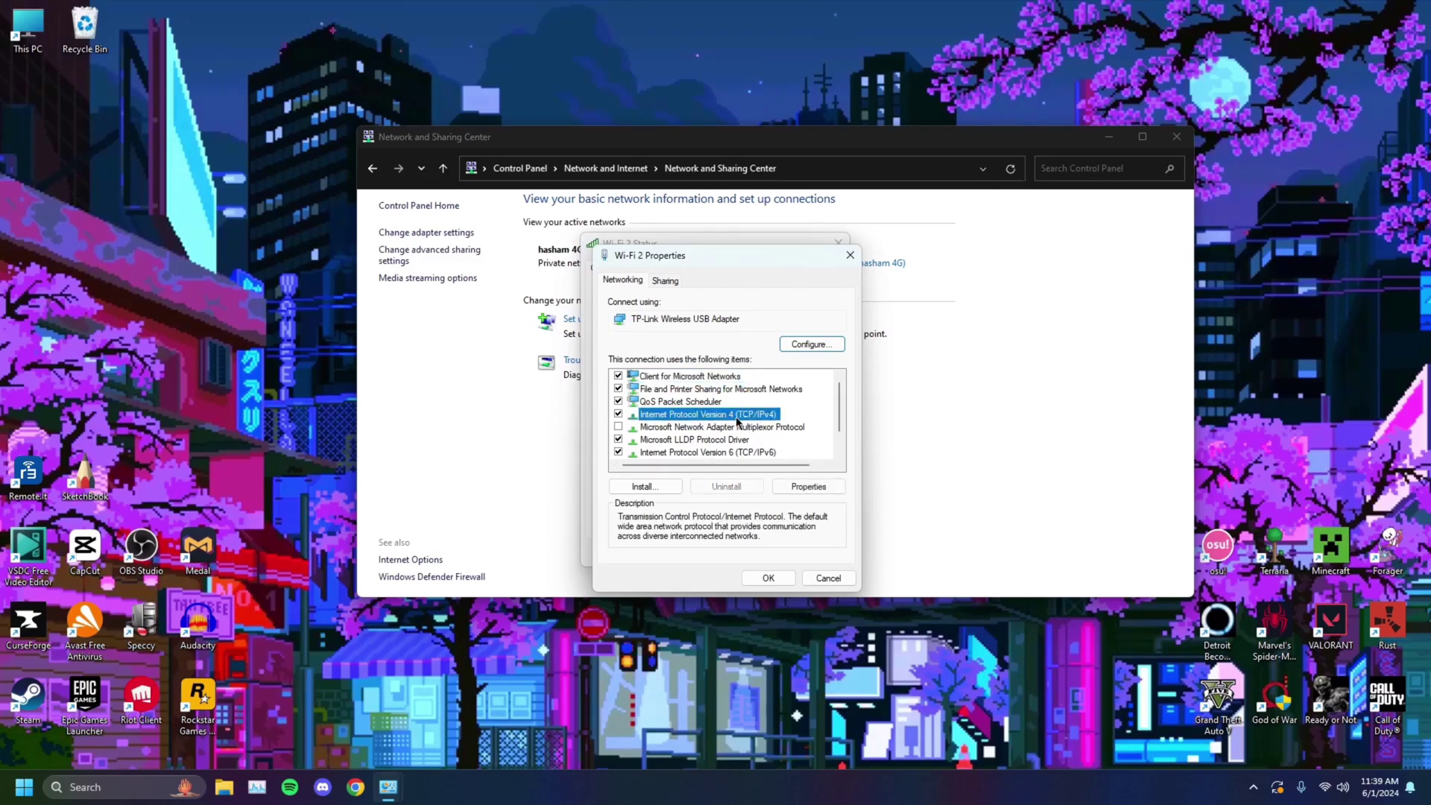
{"action": "left_click", "coordinate": [799, 486]}
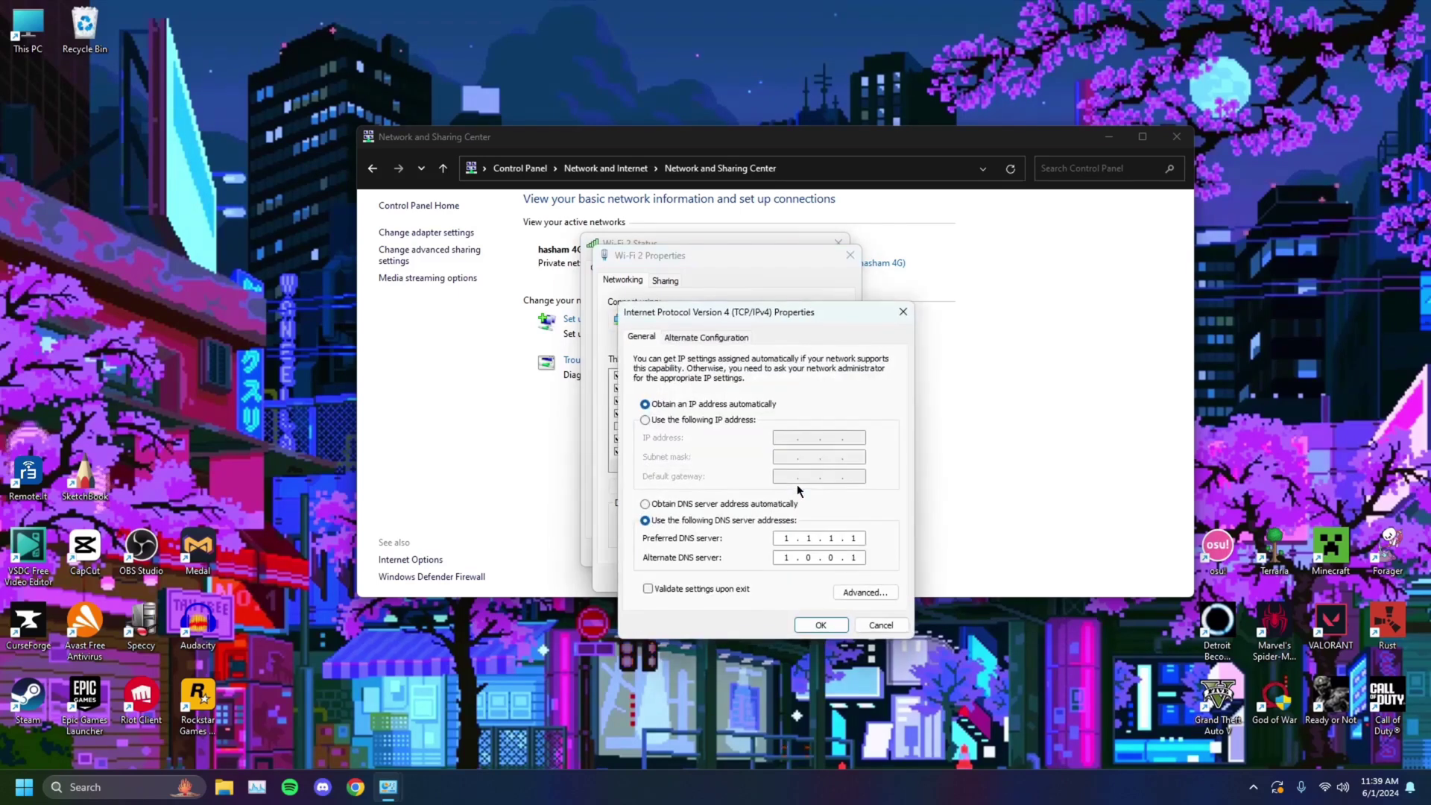
Enter preferred DNS 1.1.1.1 and alternate DNS 1.0.0.1 manually and confirm with OK.
{"action": "left_click_drag", "start_coordinate": [767, 313], "coordinate": [742, 212]}
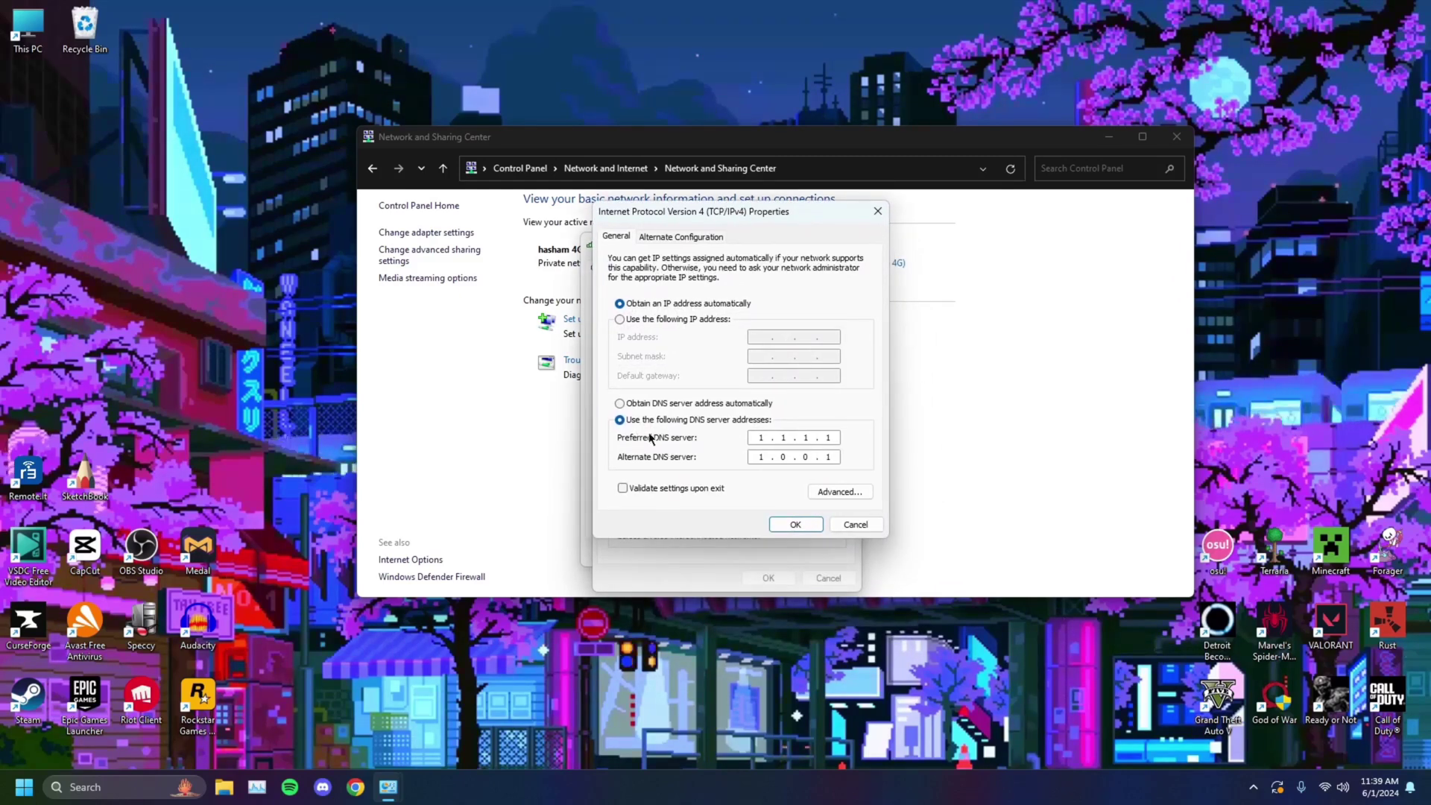
{"action": "left_click", "coordinate": [754, 404]}
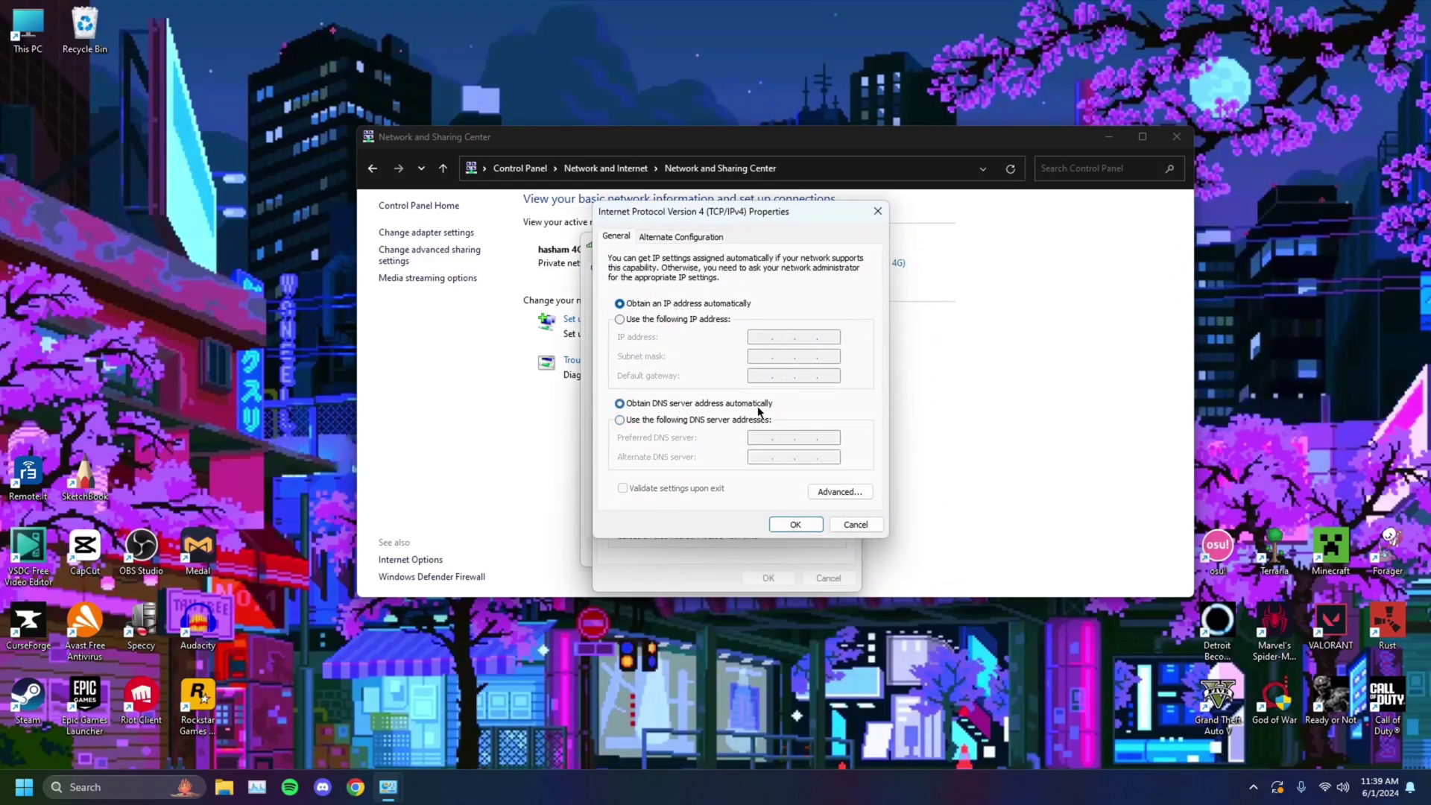
{"action": "left_click", "coordinate": [656, 420]}
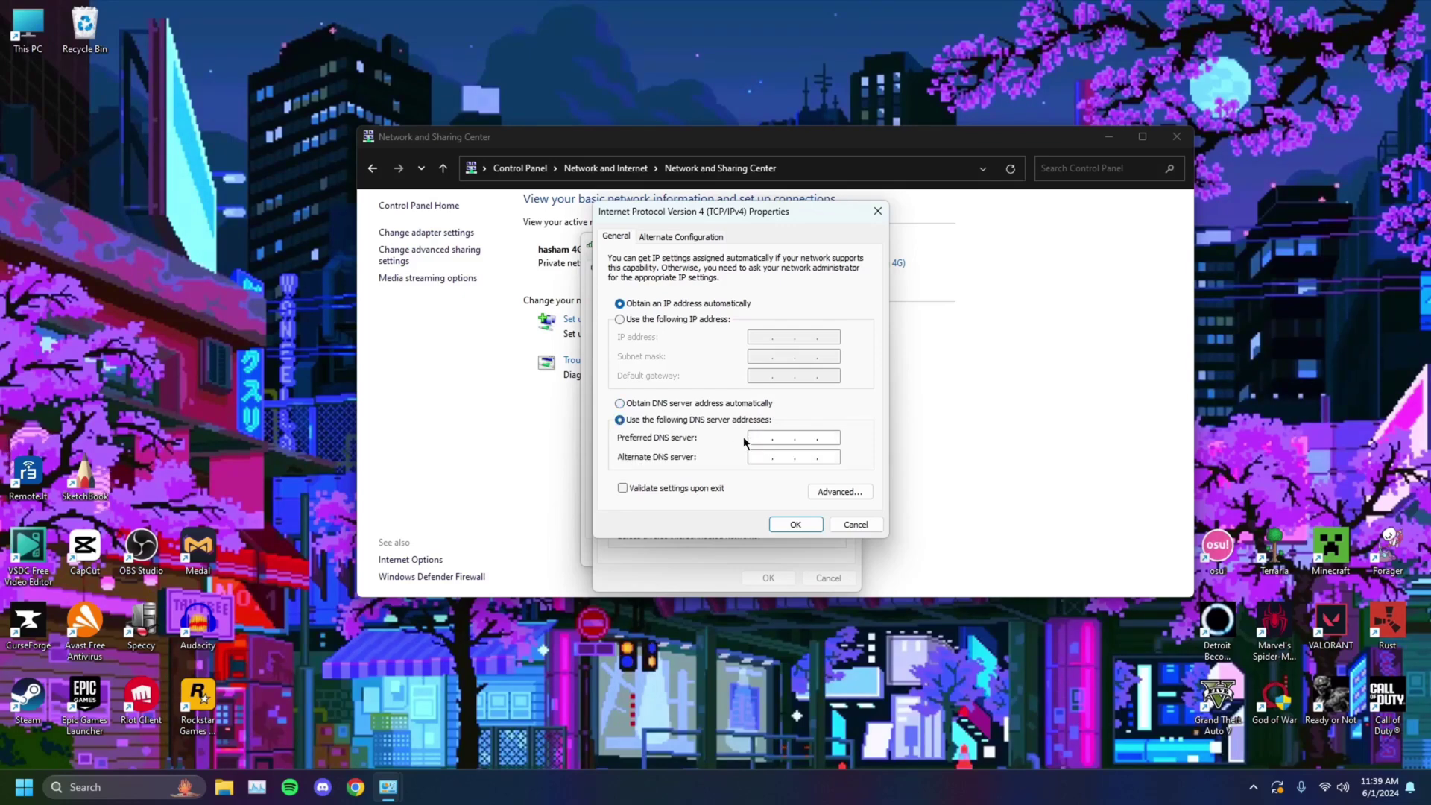
{"action": "type", "text": "1.1.1.1"}
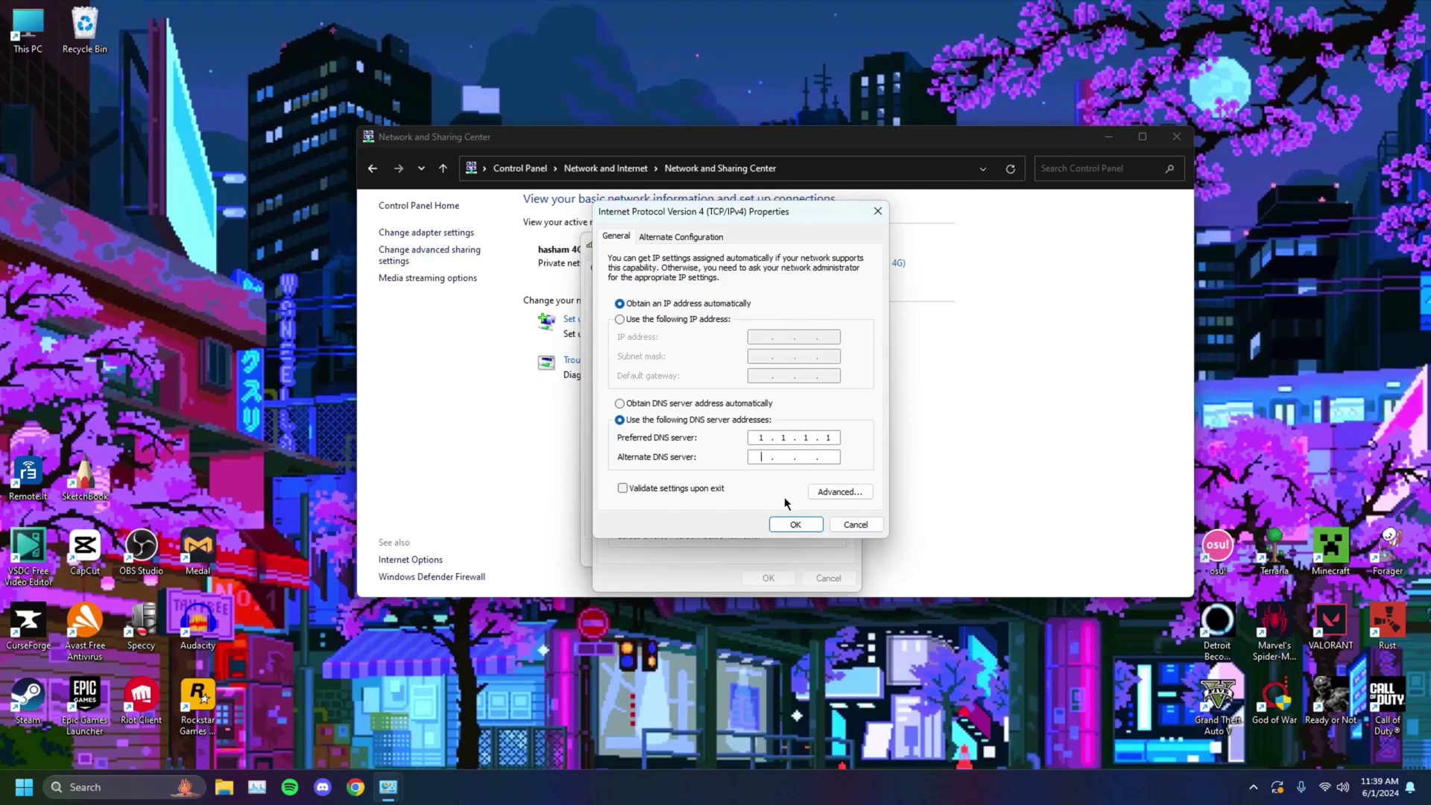
{"action": "type", "text": "1.0.0.1"}
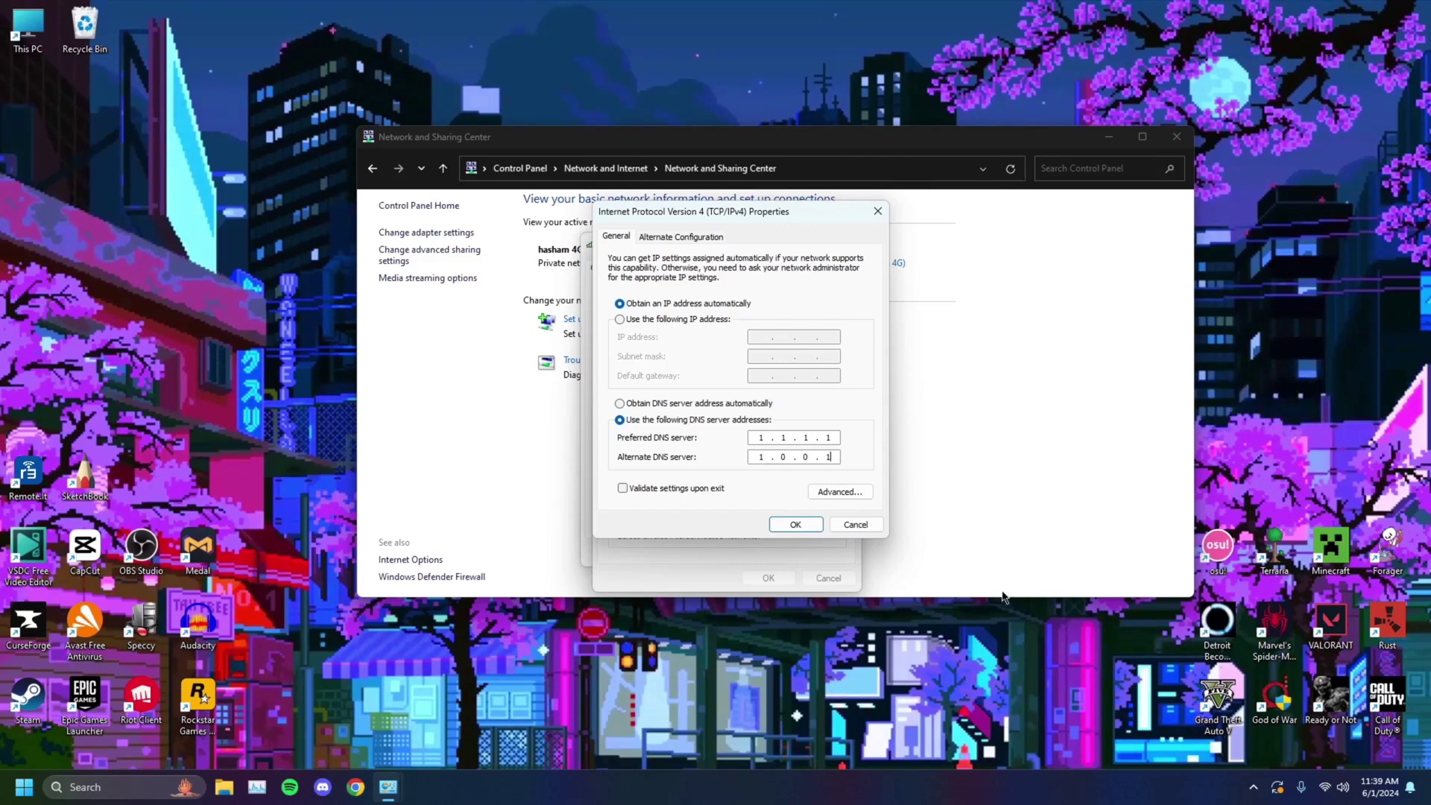
{"action": "left_click", "coordinate": [797, 524]}
Close the Wi-Fi 2 properties, Wi-Fi 2 status and Network and Sharing Center windows.
{"action": "left_click", "coordinate": [775, 579]}
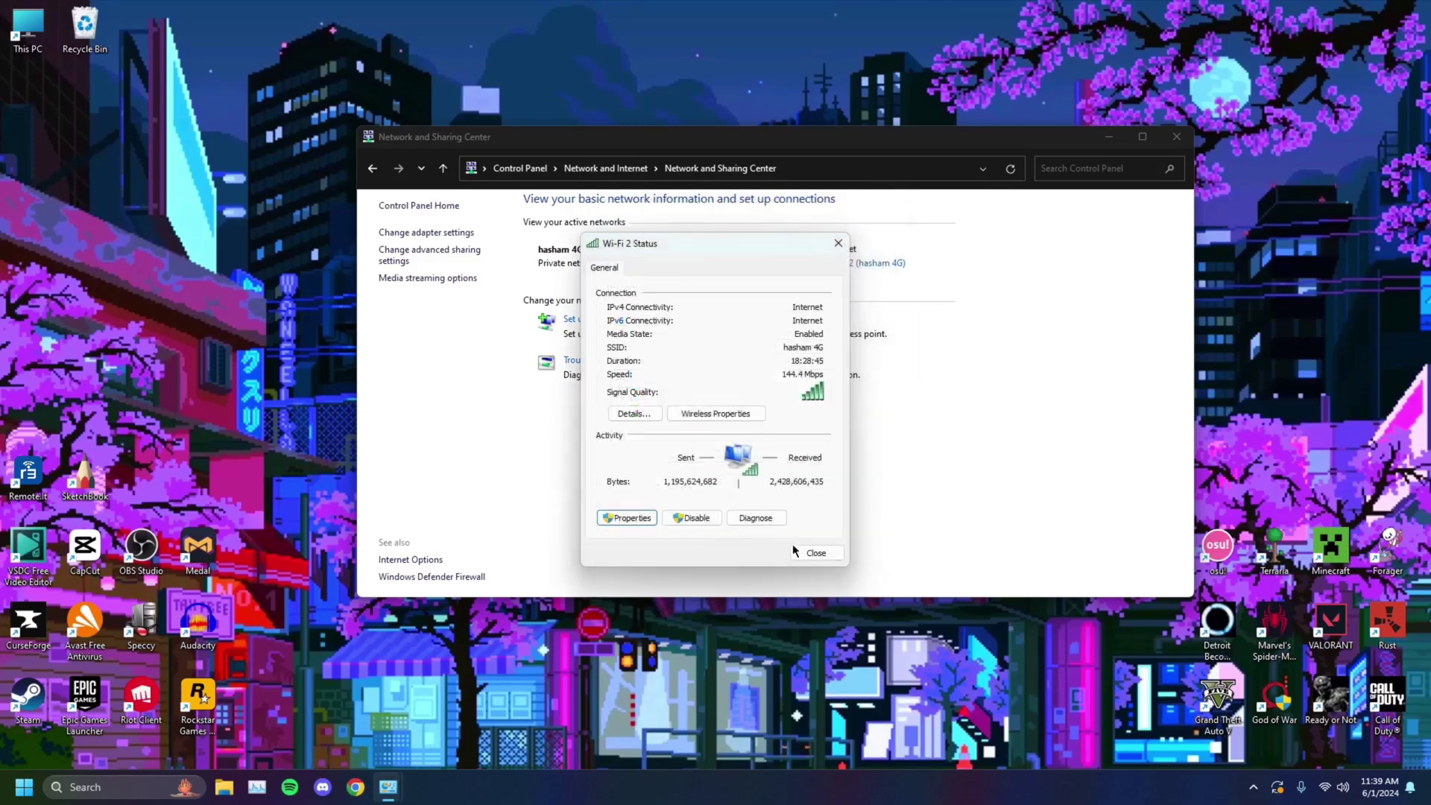
{"action": "left_click", "coordinate": [826, 551]}
{"action": "left_click", "coordinate": [1178, 137]}
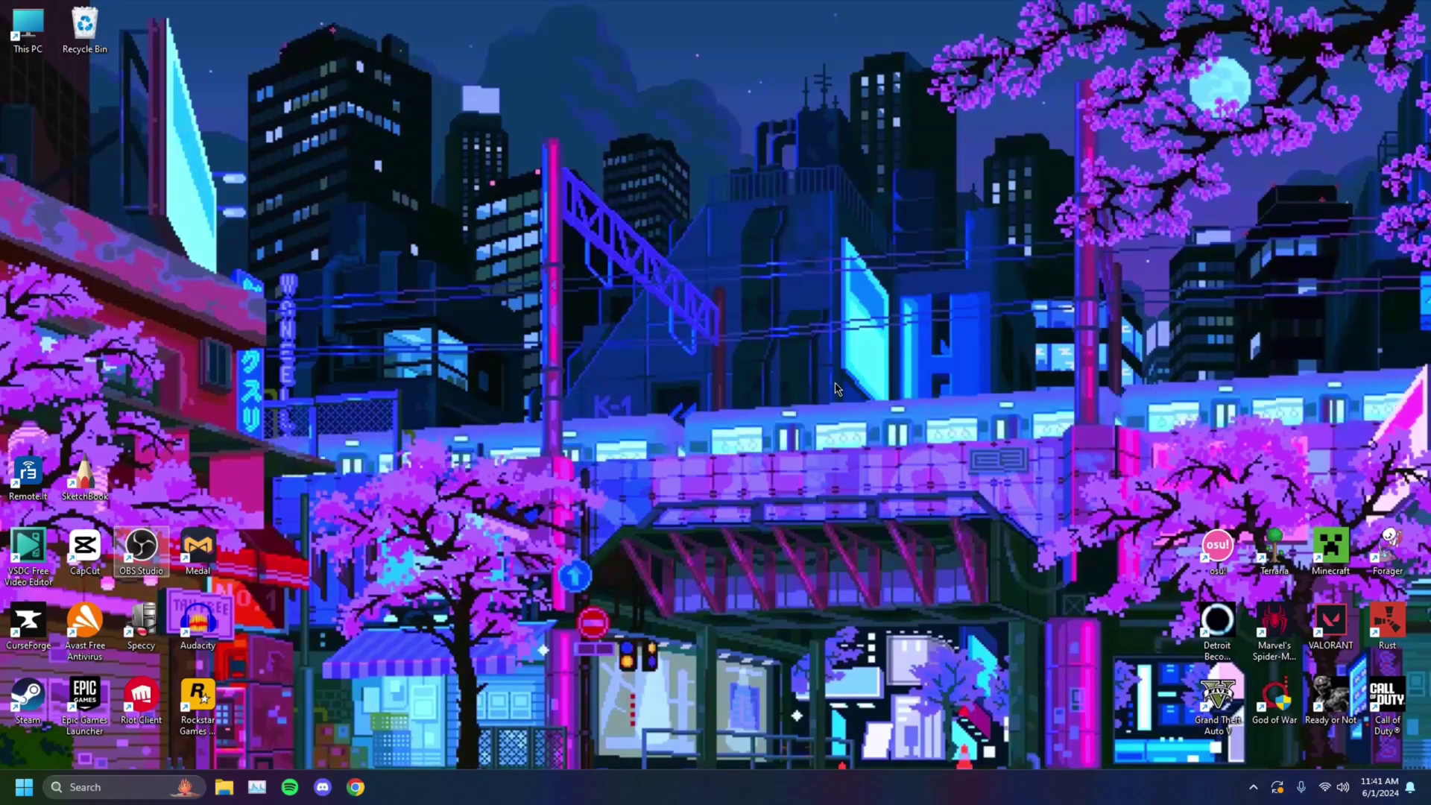
Launch an administrator Command Prompt via a 'cmd' search and enter ipconfig /release.
{"action": "left_click", "coordinate": [141, 785]}
{"action": "type", "text": "cmd"}
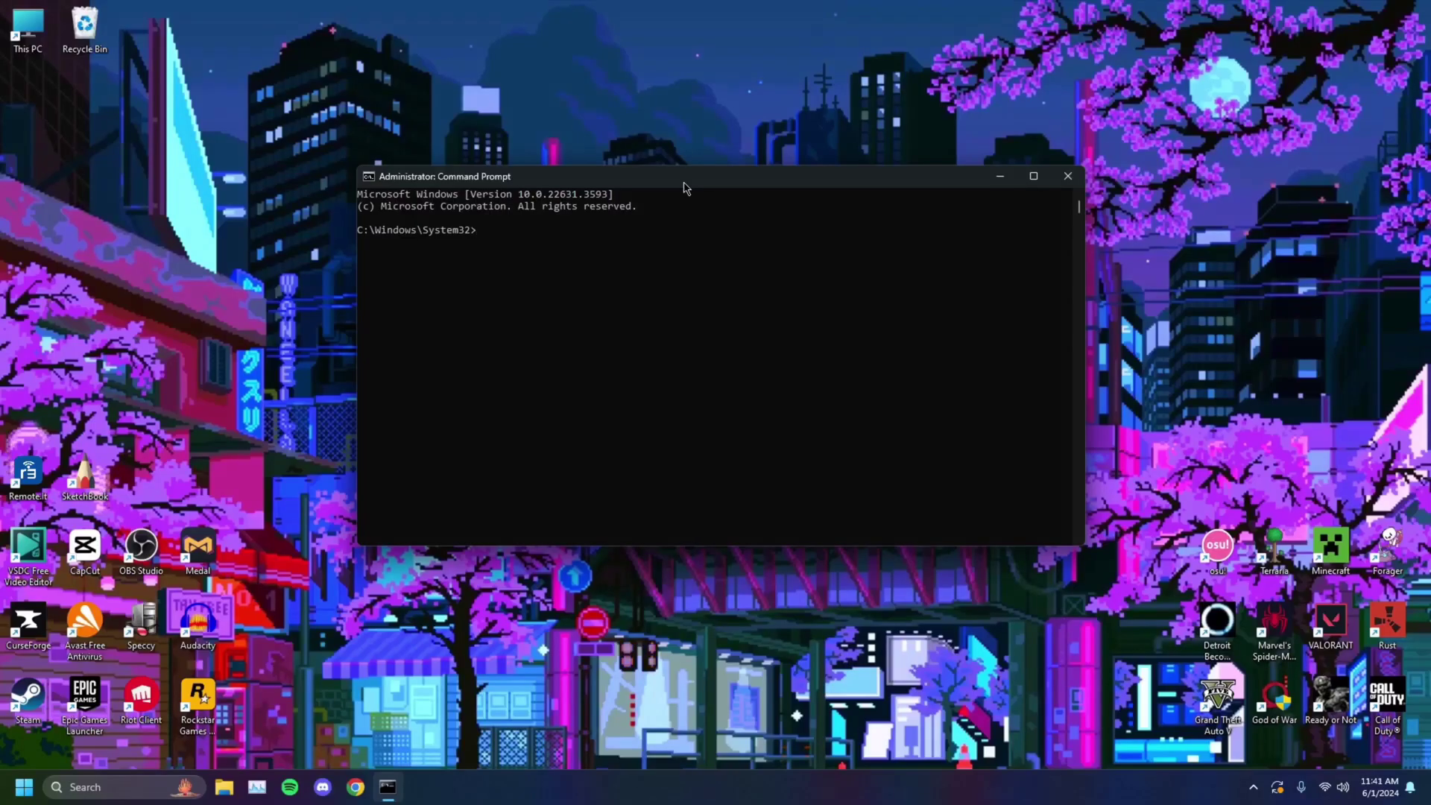
{"action": "type", "text": "ip"}
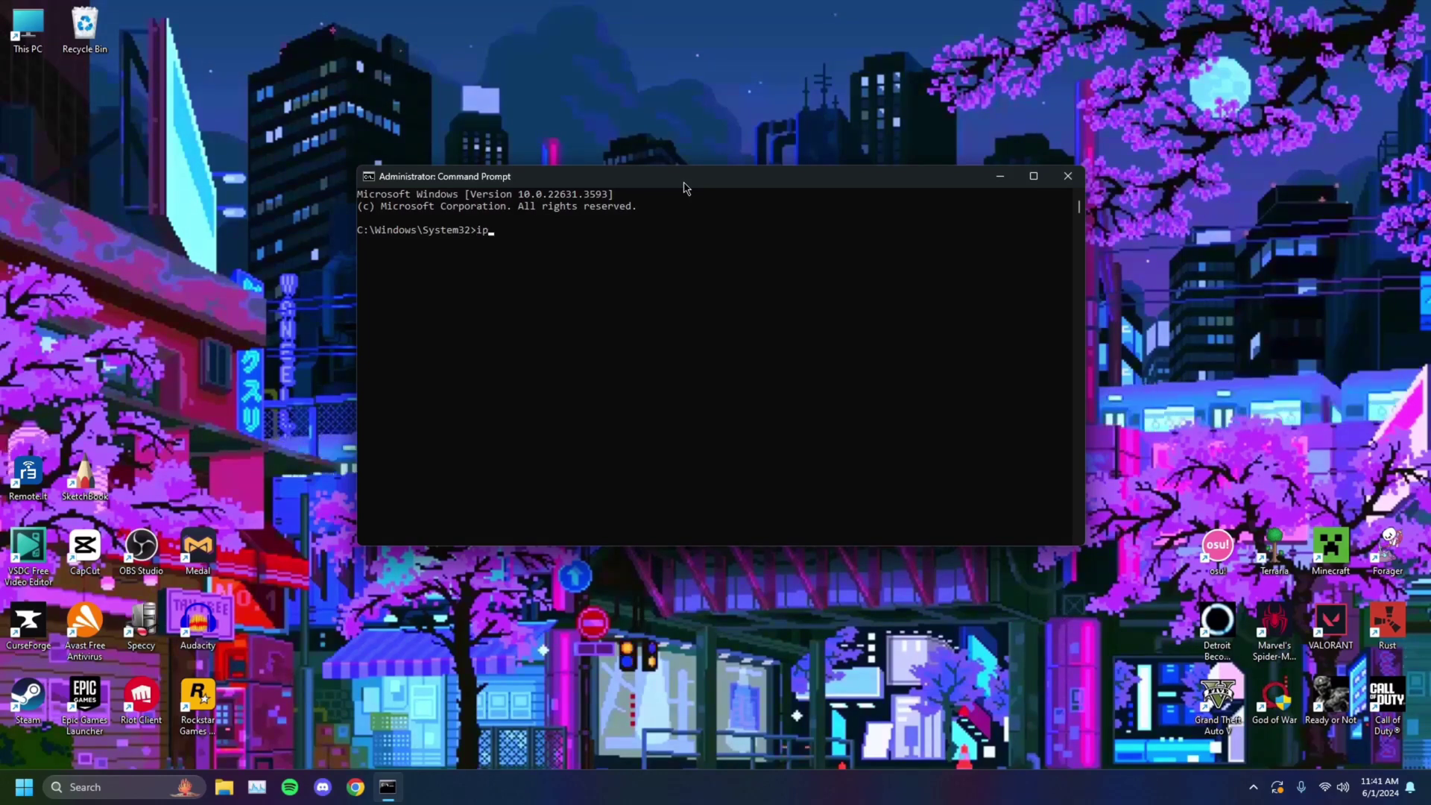
{"action": "type", "text": "config"}
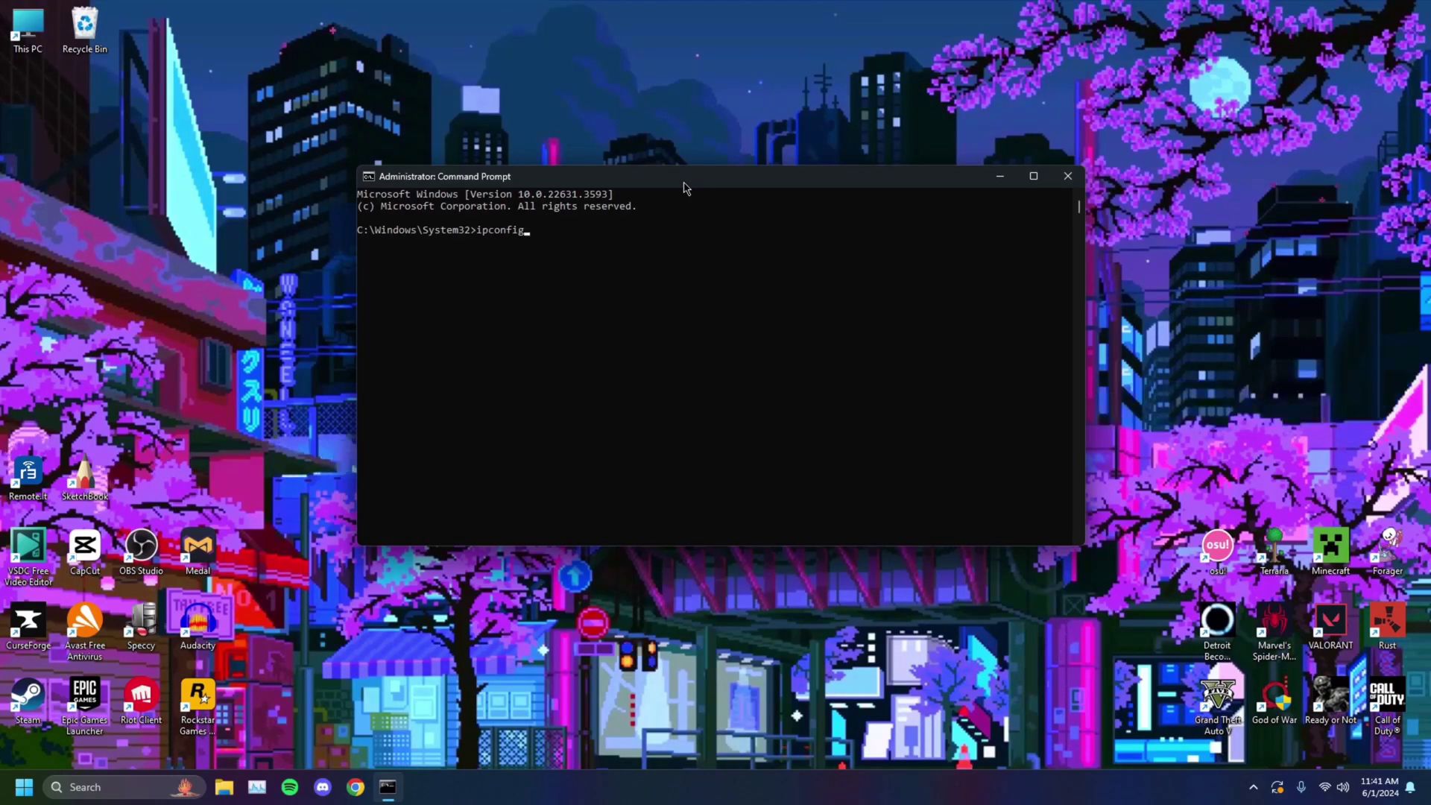
{"action": "type", "text": " /"}
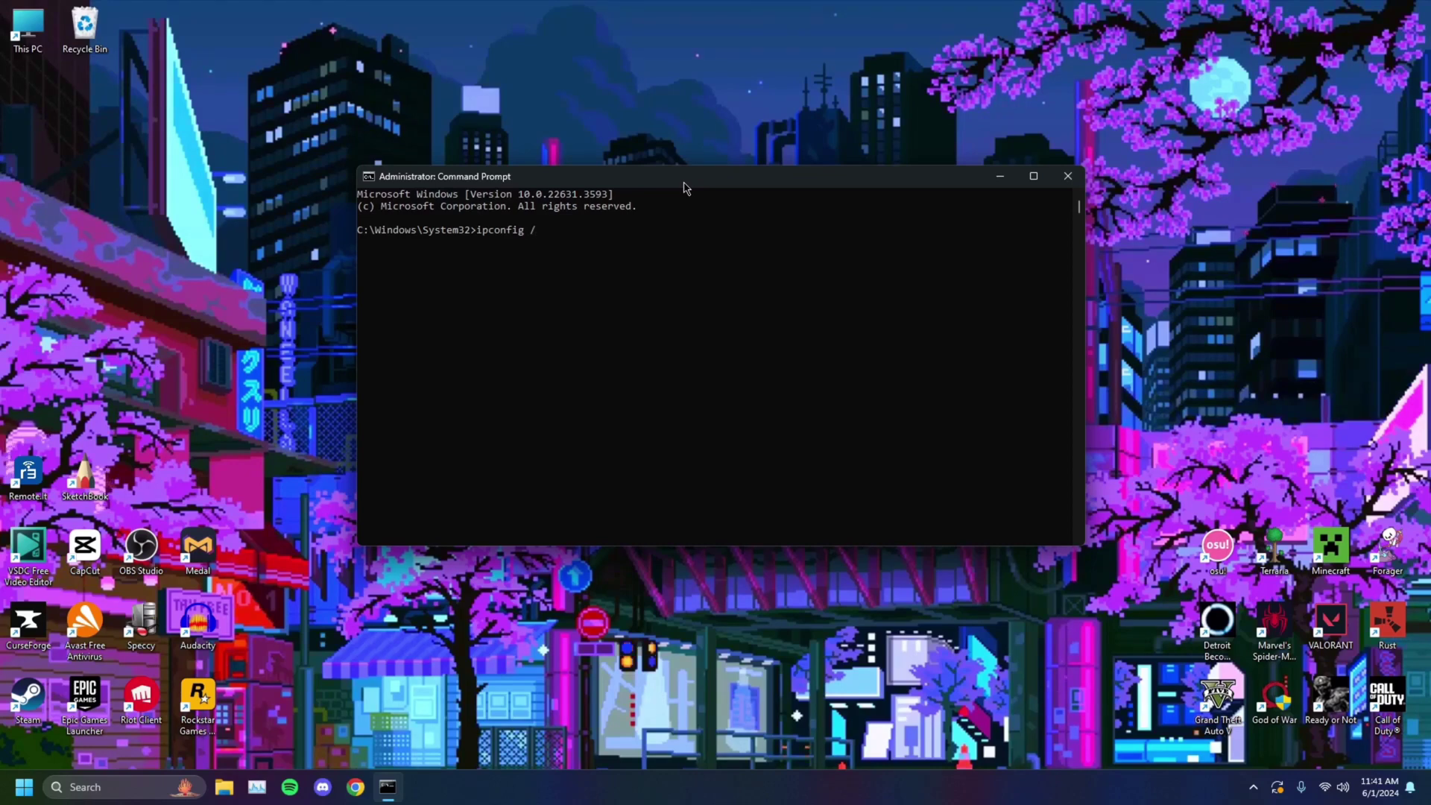
{"action": "type", "text": "release"}
Run the IP release, then ipconfig /renew so Wi-Fi 2 regains 192.168.100.13.
{"action": "key", "text": "Return"}
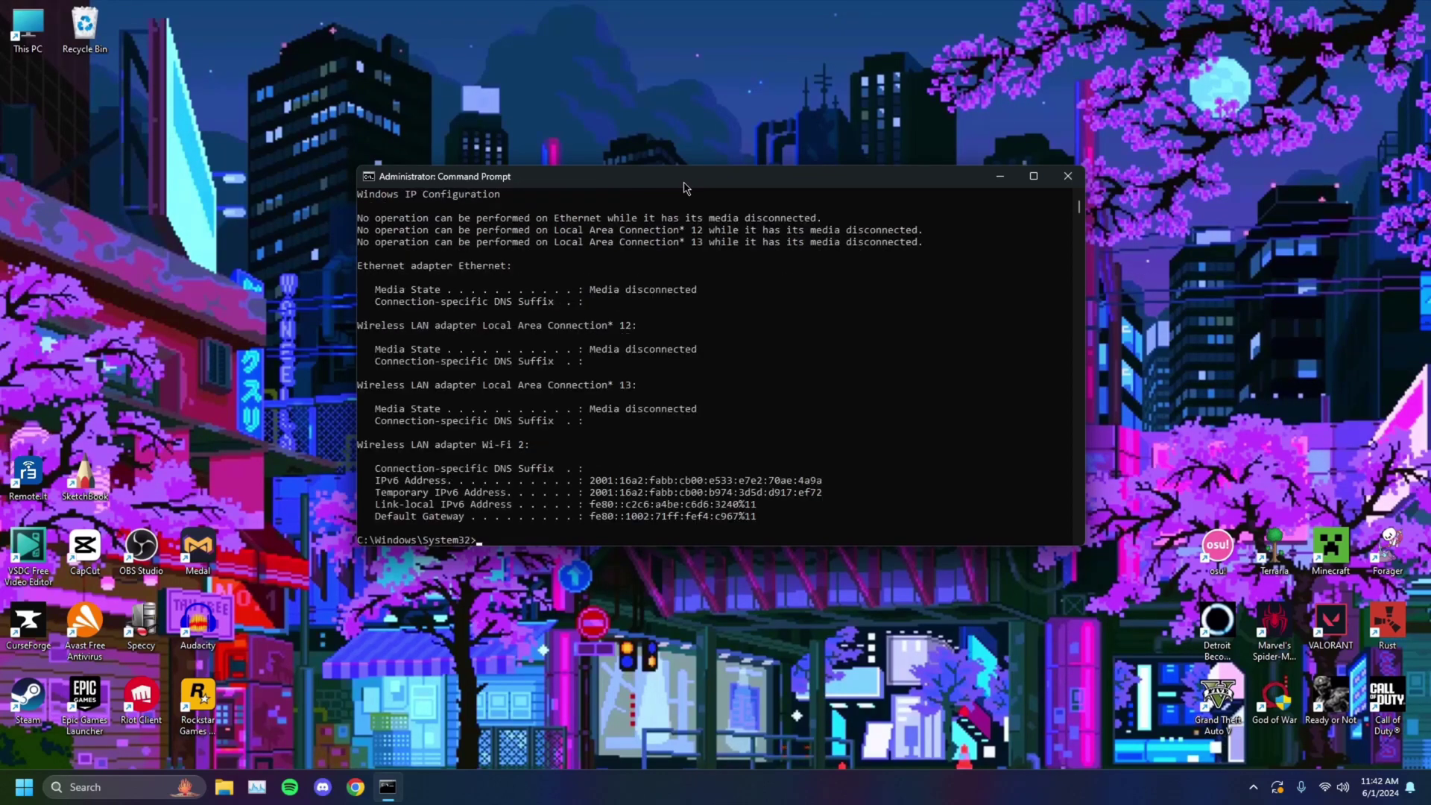
{"action": "type", "text": "i"}
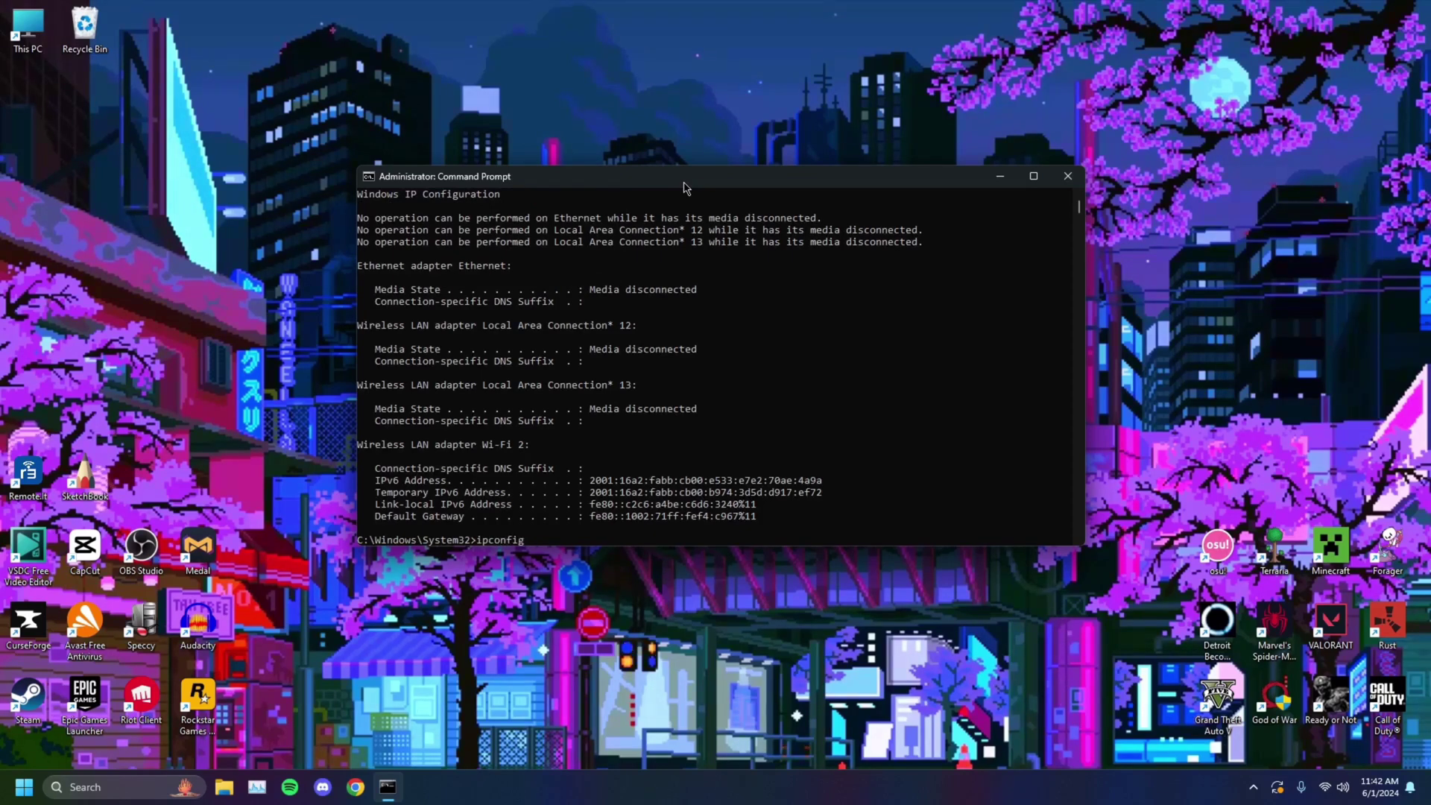
{"action": "type", "text": "pconfig /"}
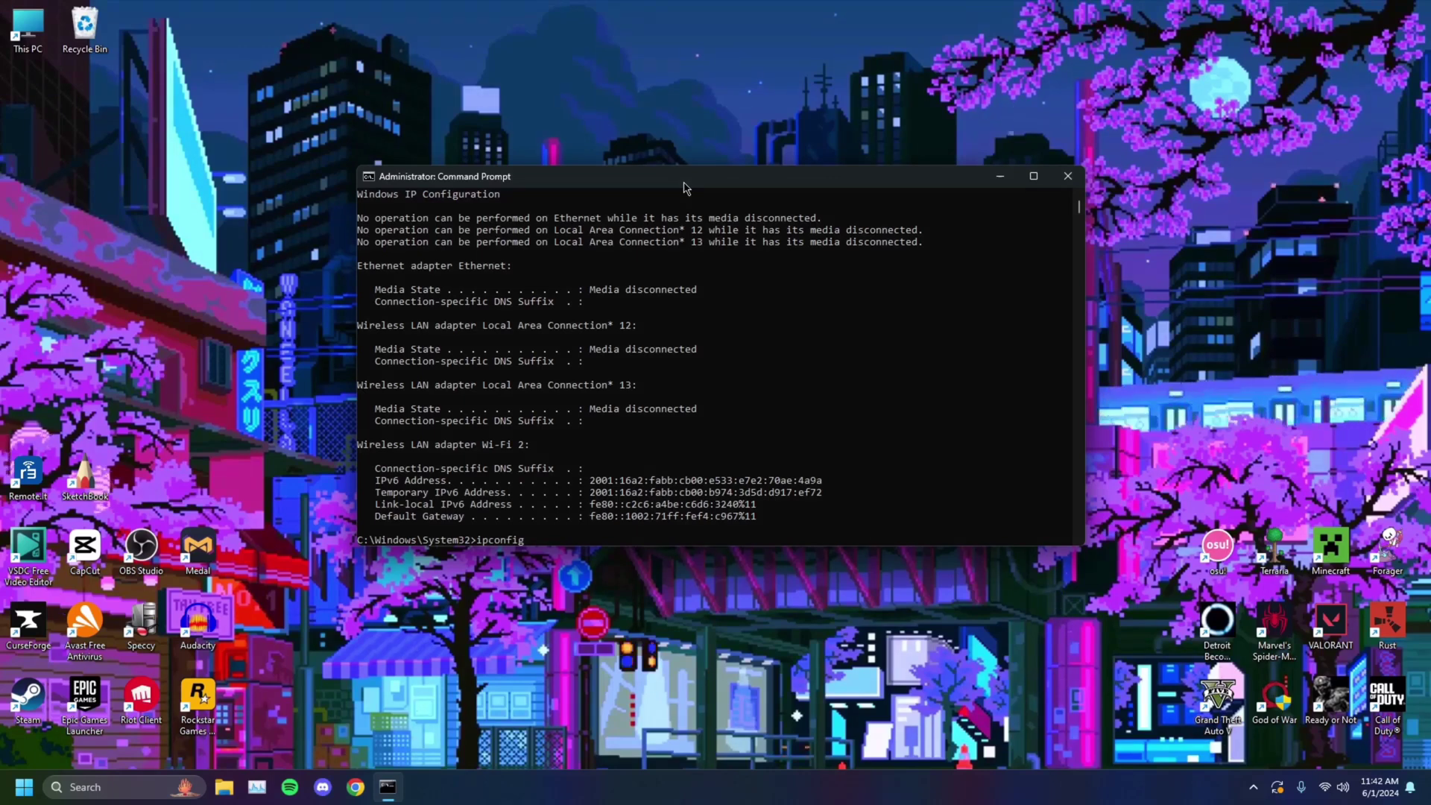
{"action": "type", "text": "renew"}
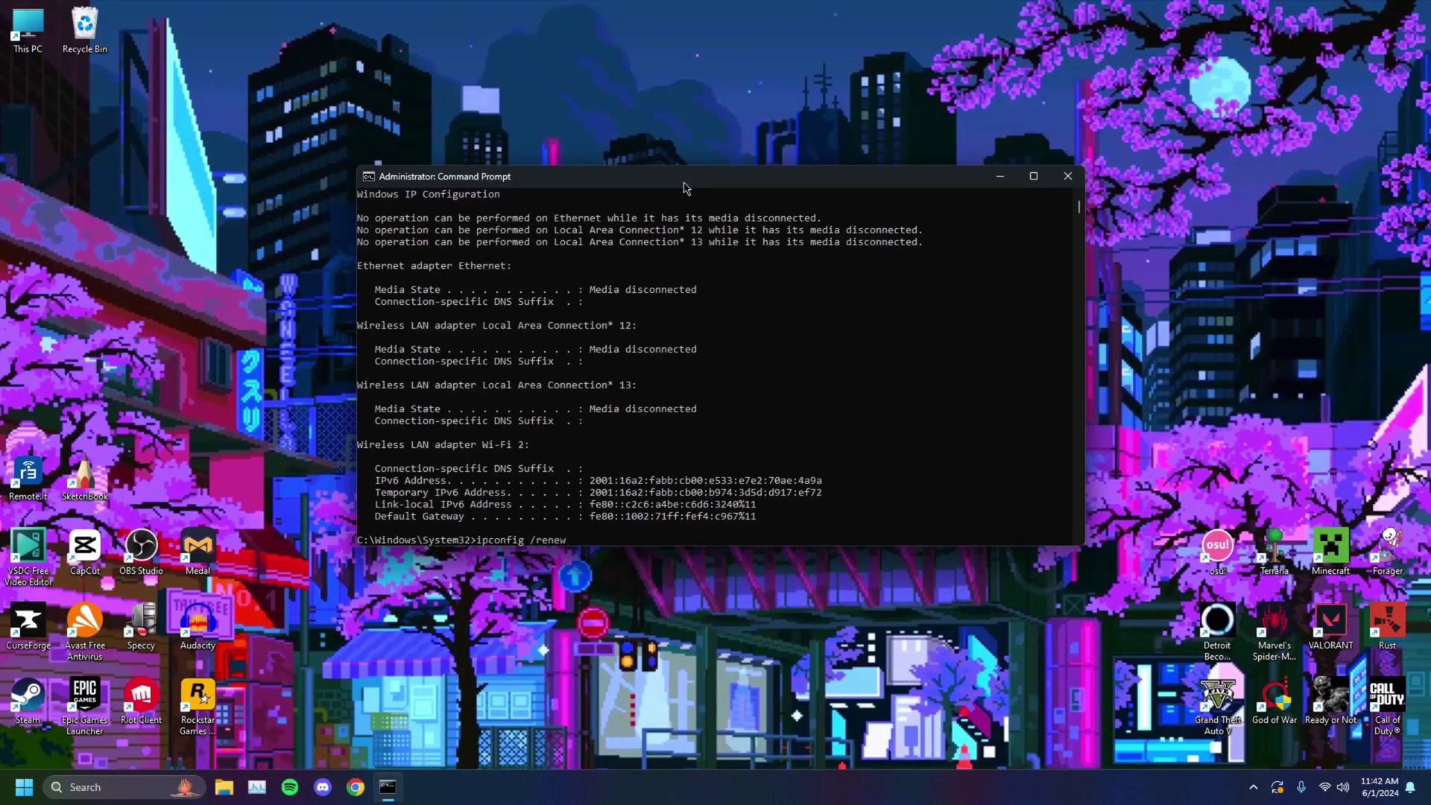
{"action": "key", "text": "Return"}
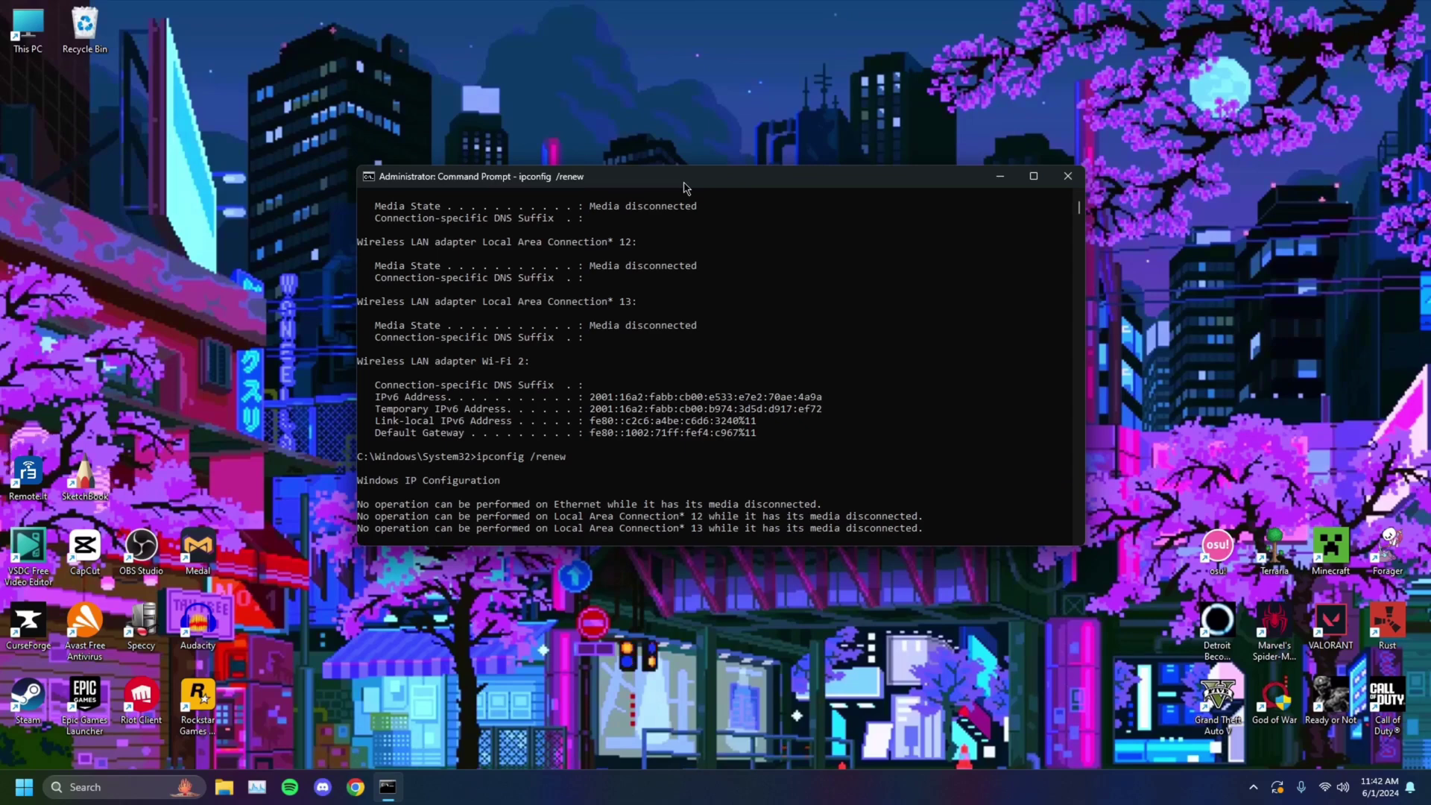
Run ipconfig /f, then ipconfig /registerdns to start DNS record registration for all adapters.
{"action": "type", "text": "i"}
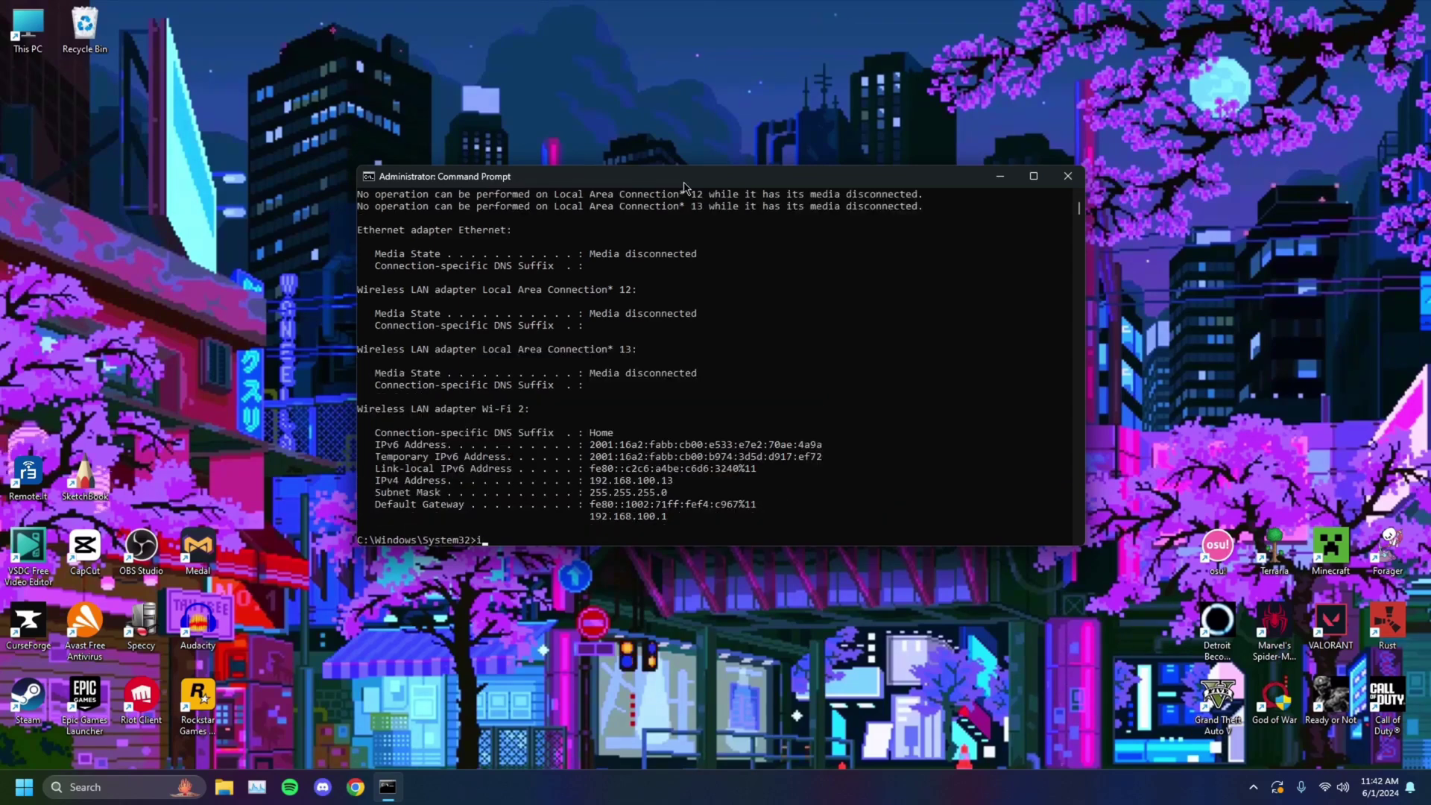
{"action": "type", "text": "pconfig"}
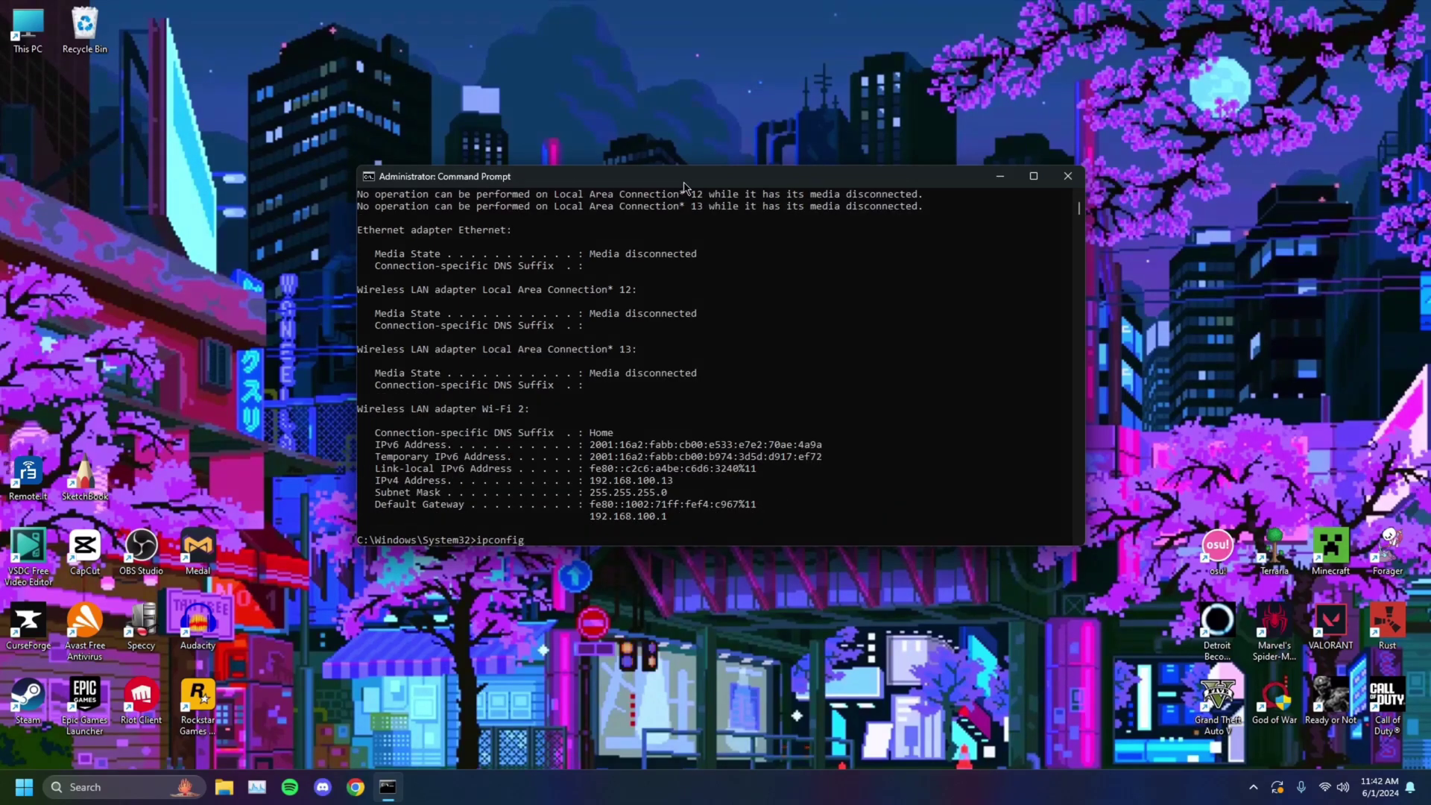
{"action": "type", "text": " /flush"}
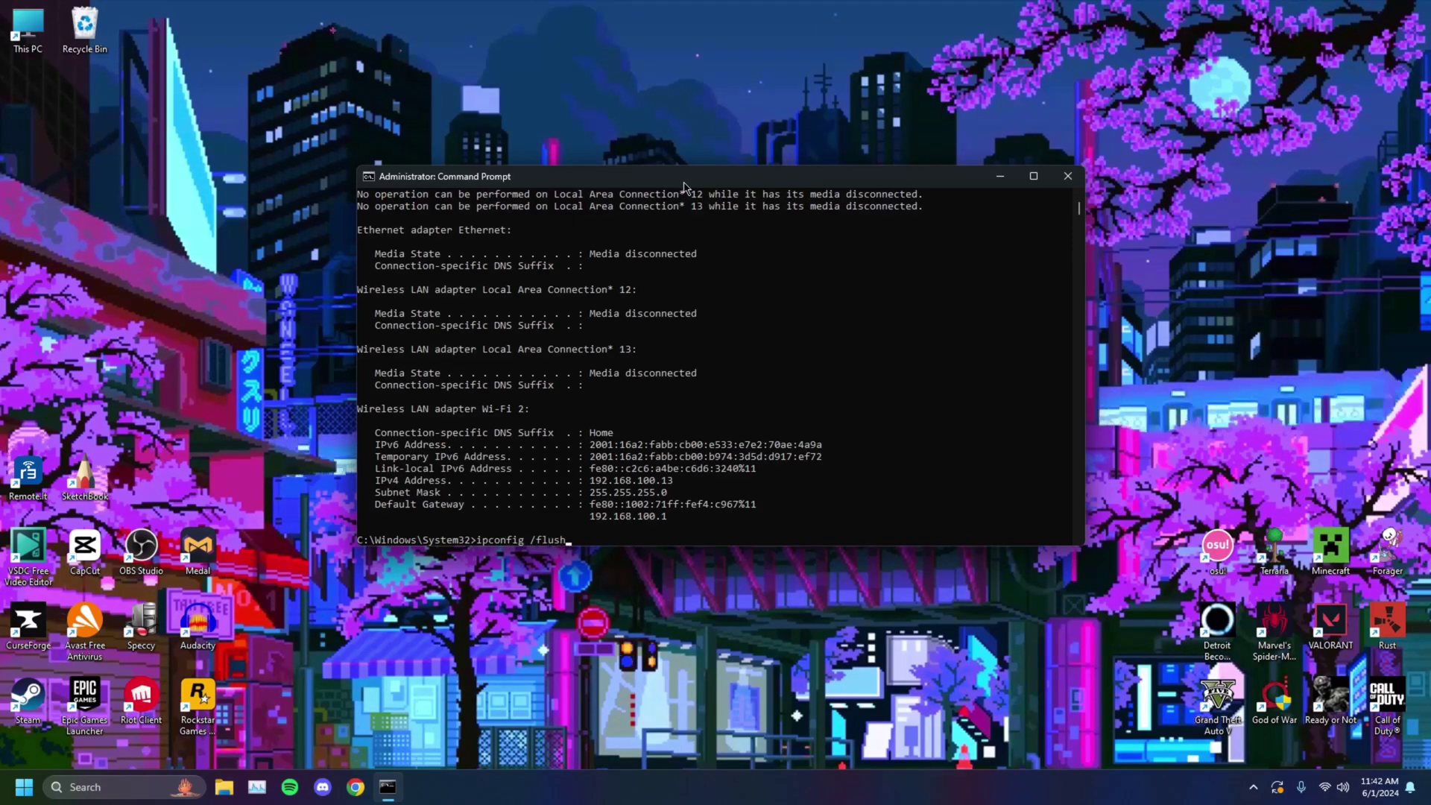
{"action": "key", "text": "Return"}
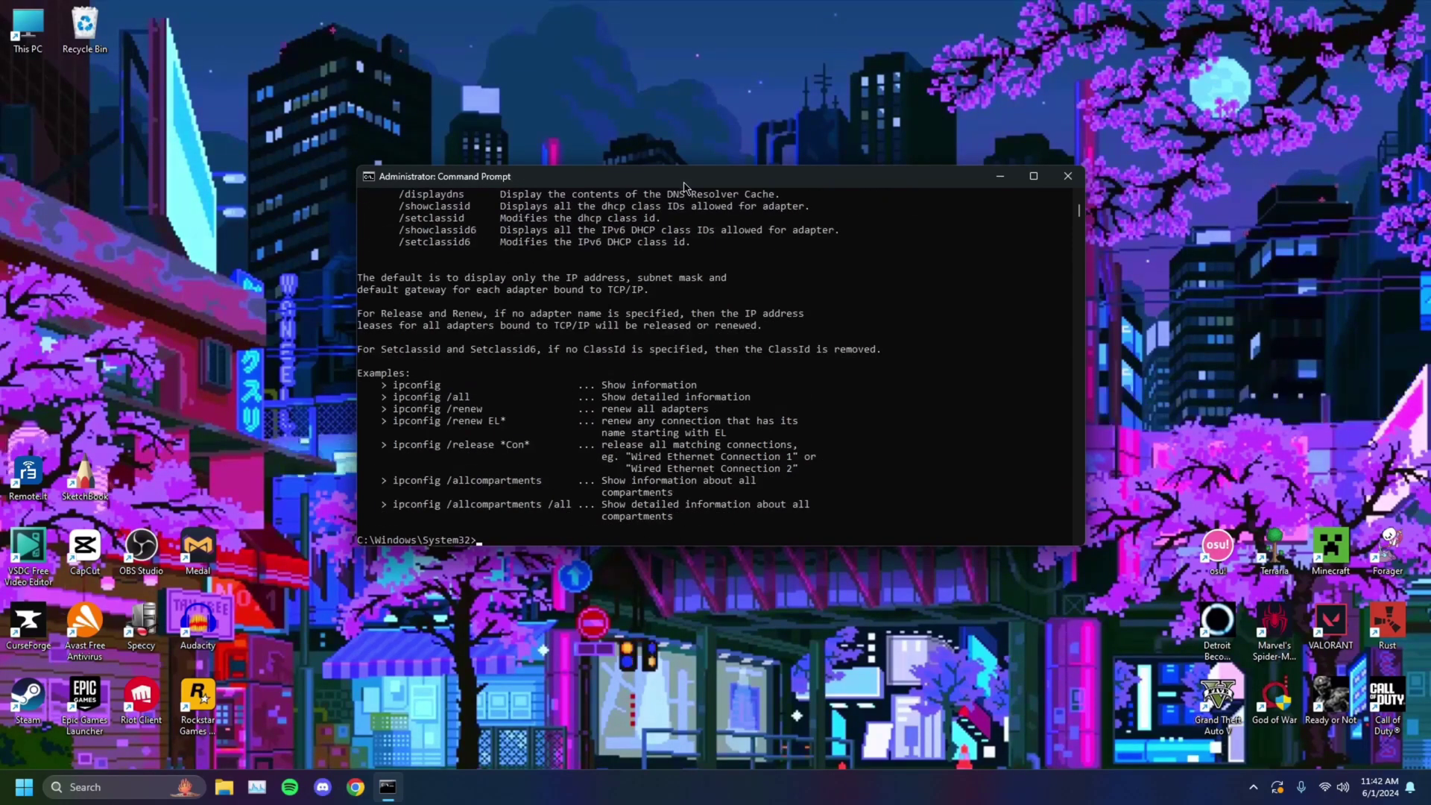
{"action": "type", "text": "ipconfi"}
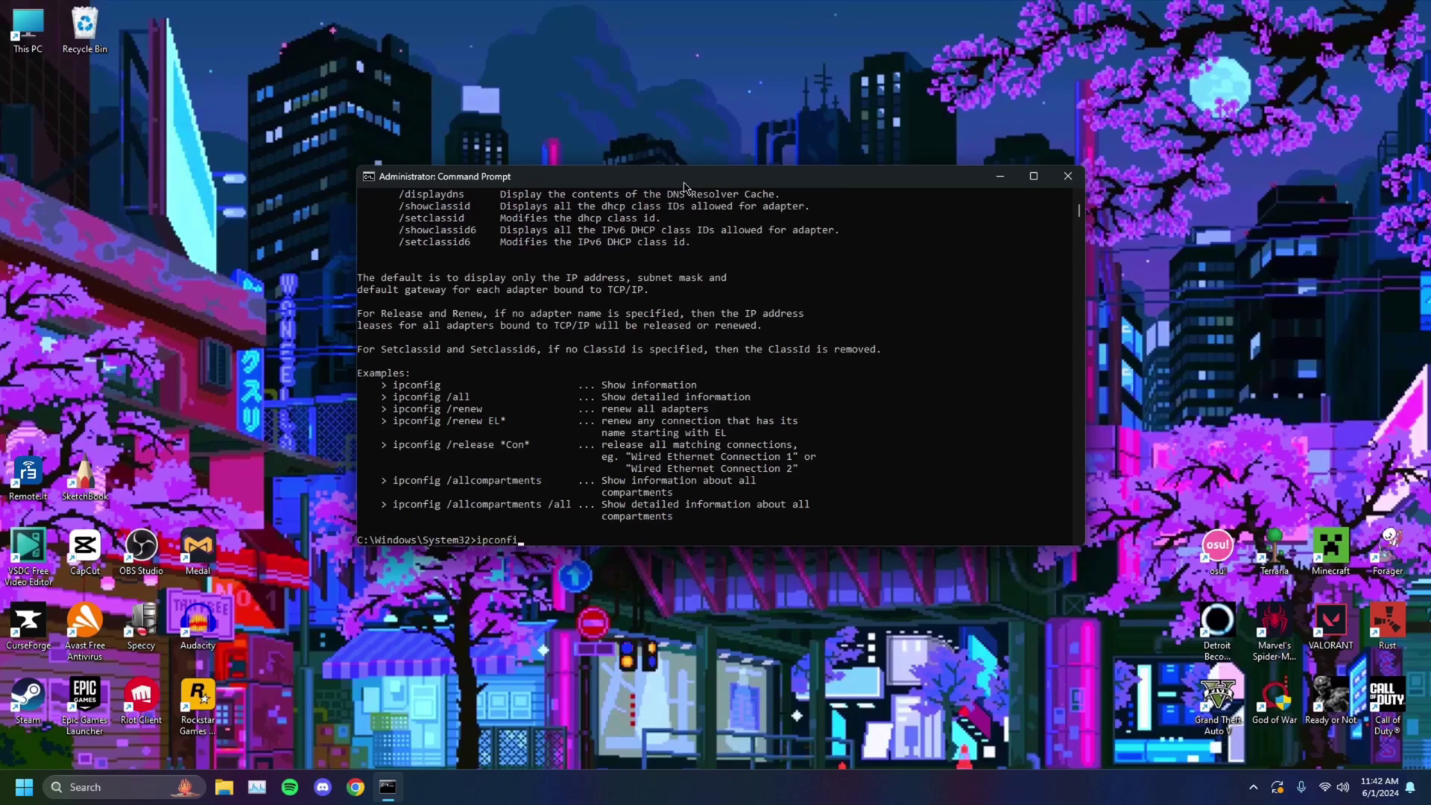
{"action": "type", "text": "g /regisrerdns"}
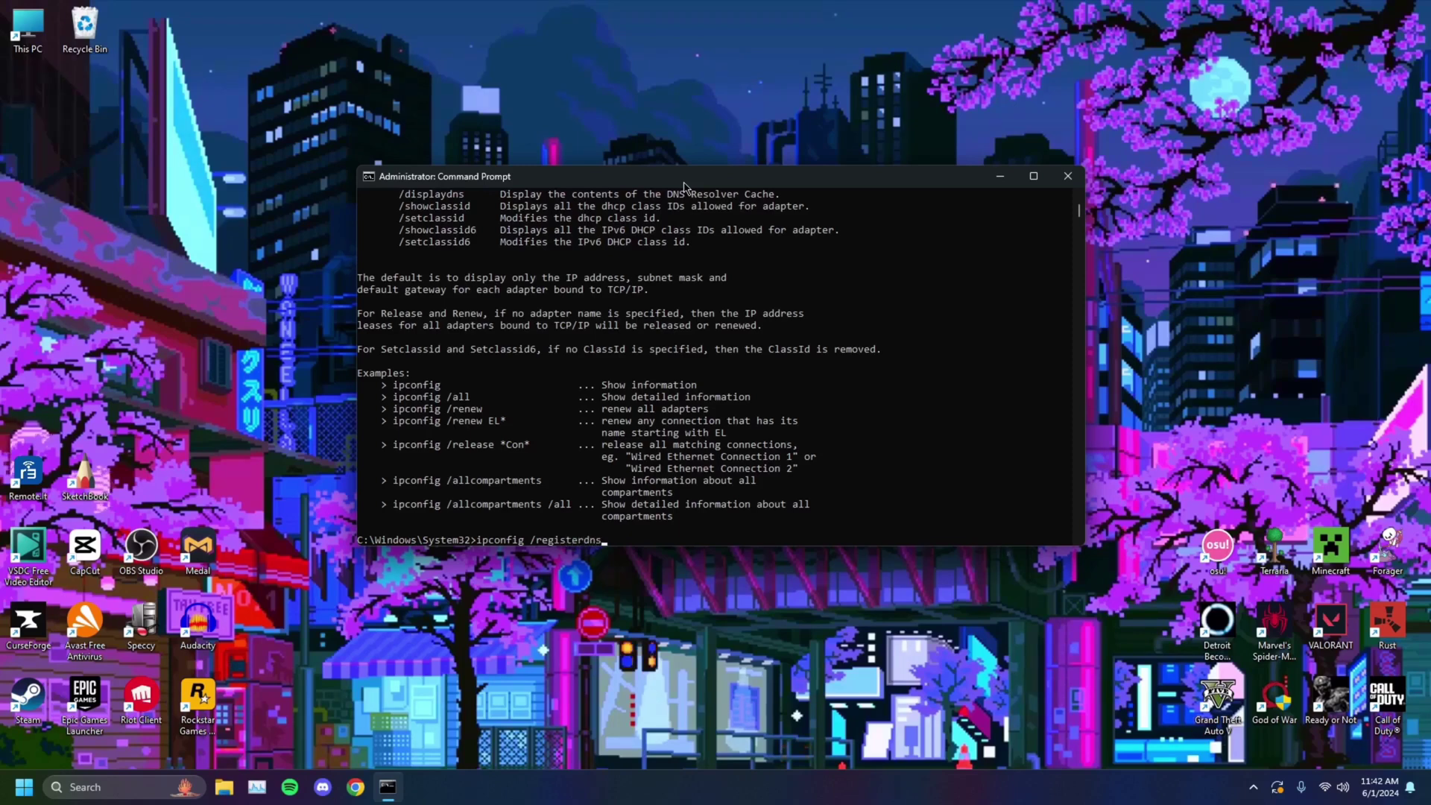
{"action": "key", "text": "Return"}
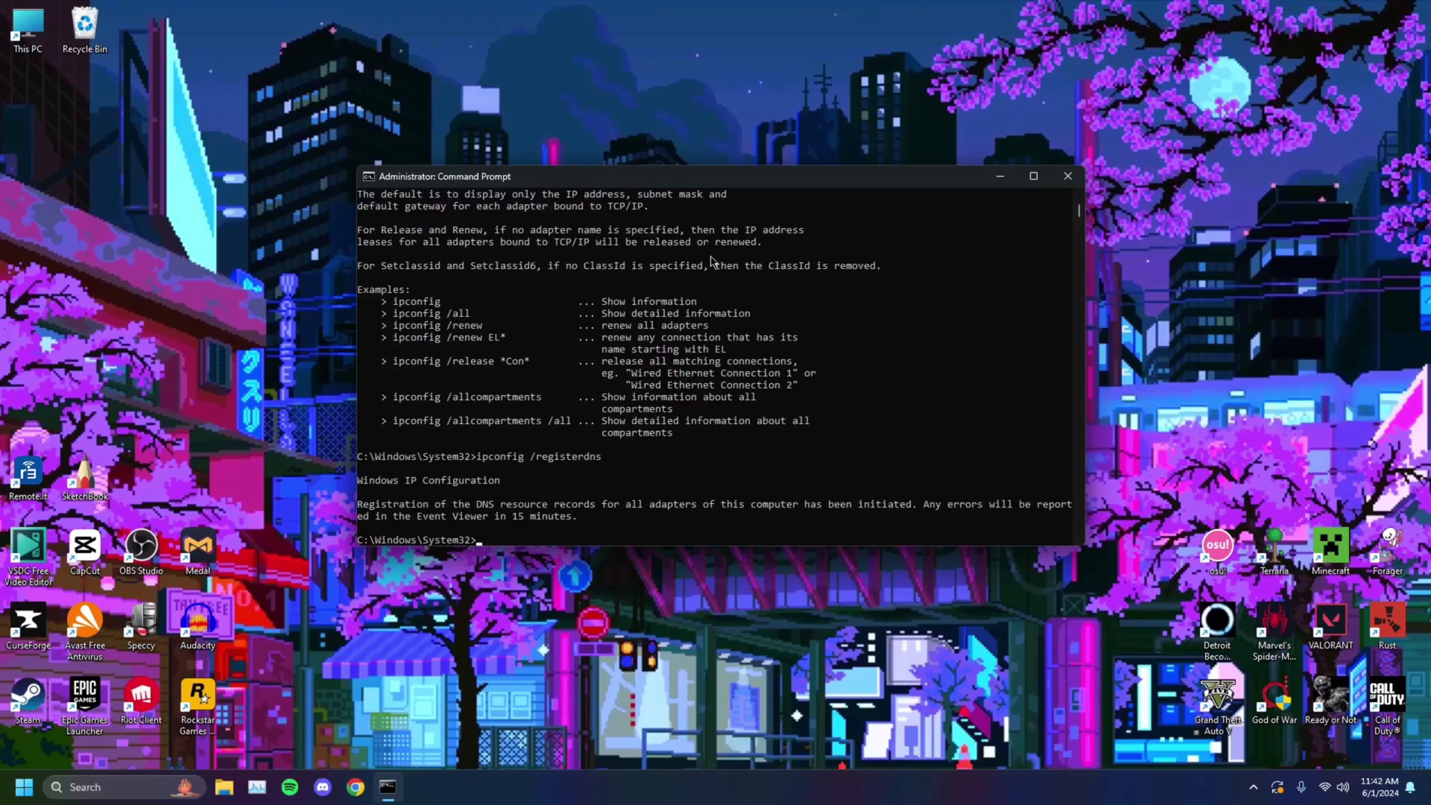
Close the administrator Command Prompt window, leaving the Windows 11 desktop visible.
{"action": "left_click", "coordinate": [1067, 176]}
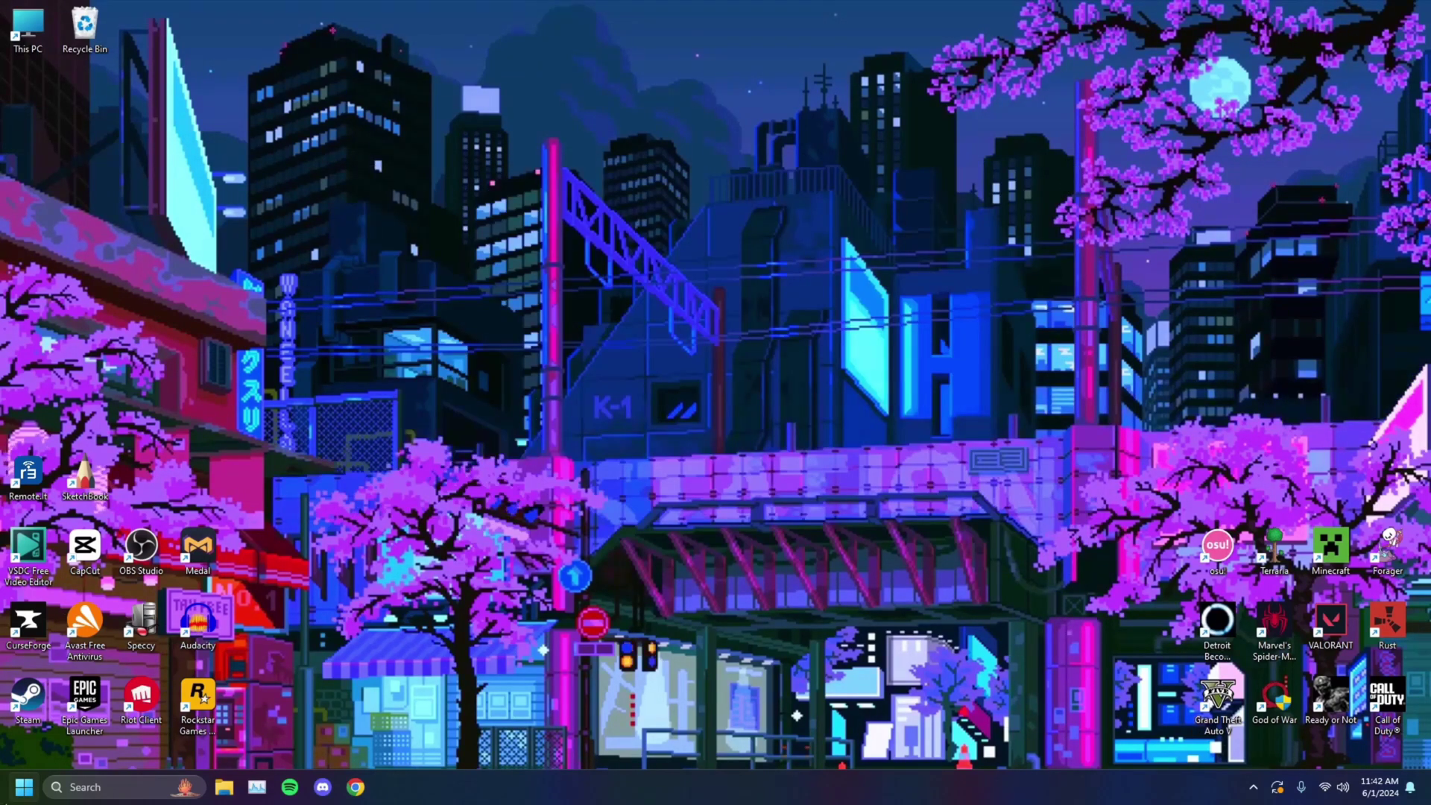